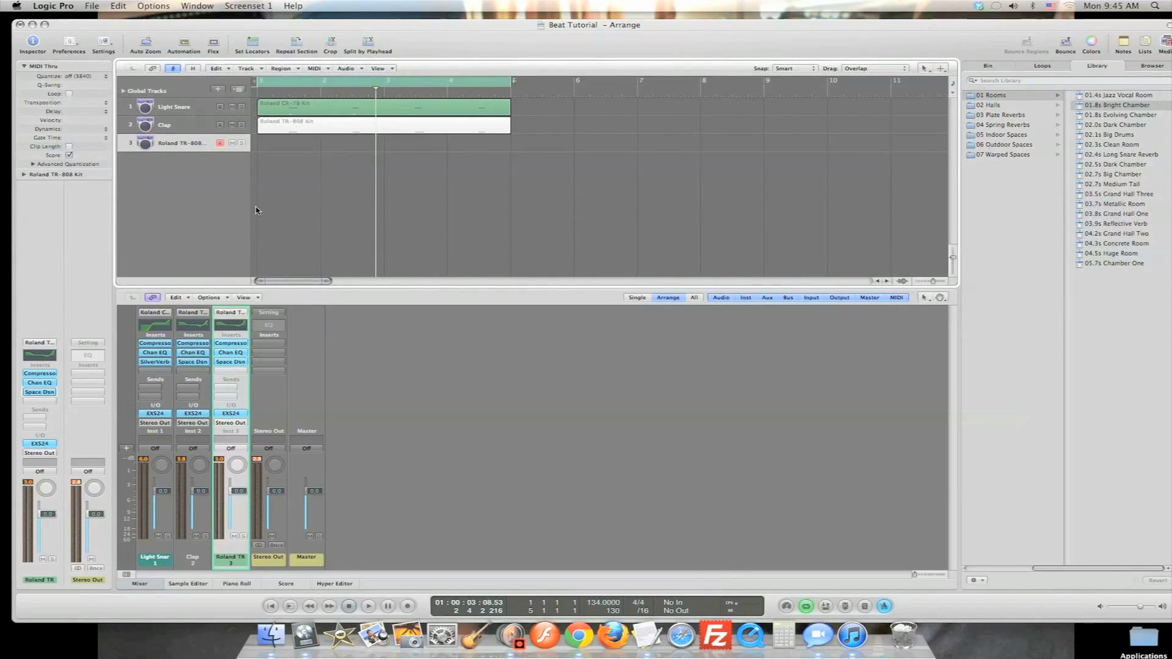
Compare the Light Snare, Clap and third Roland TR-808 Kit tracks by selecting each and auditioning the sounds
{"action": "left_click", "coordinate": [311, 112]}
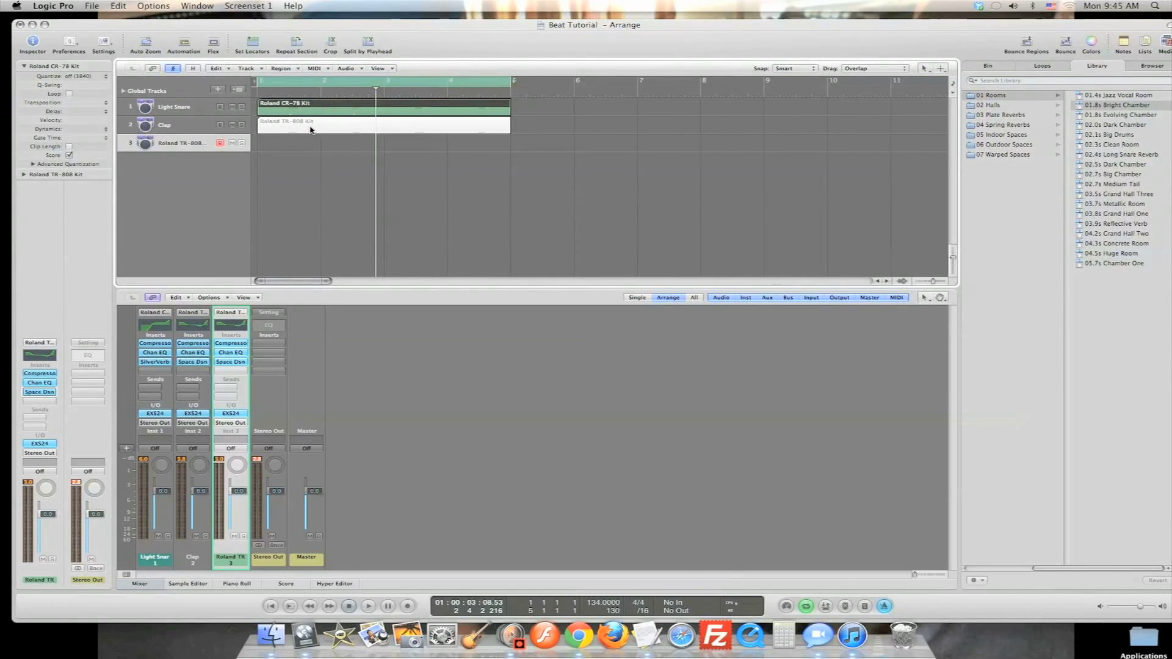
{"action": "left_click", "coordinate": [315, 129]}
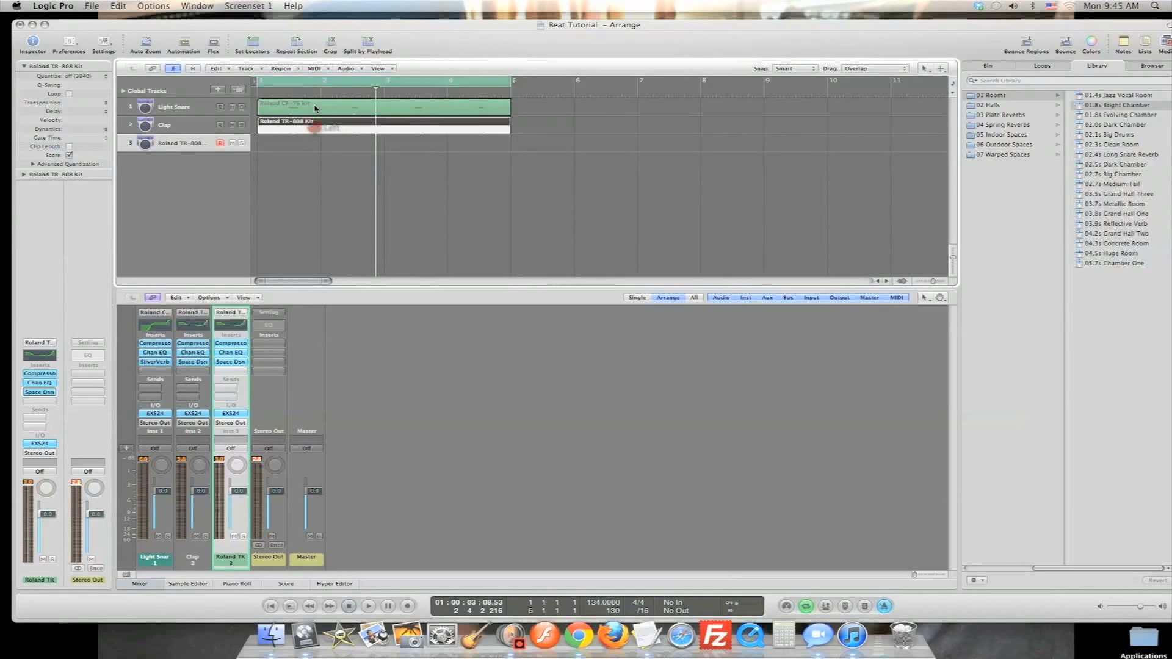
{"action": "left_click", "coordinate": [198, 108]}
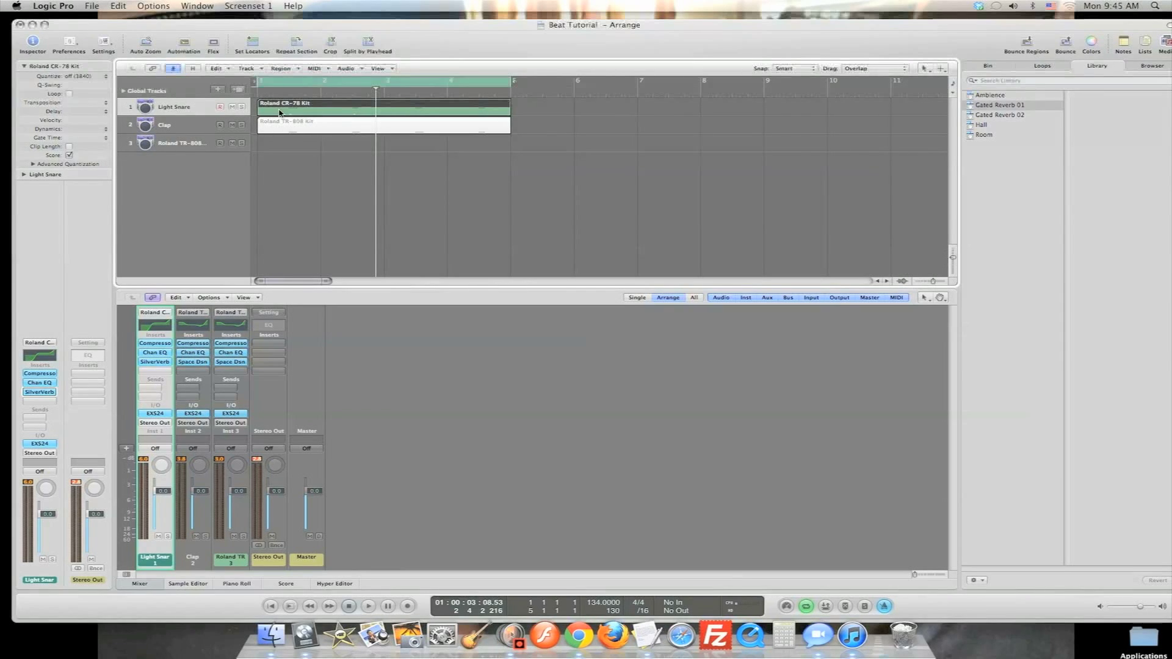
{"action": "left_click", "coordinate": [191, 123]}
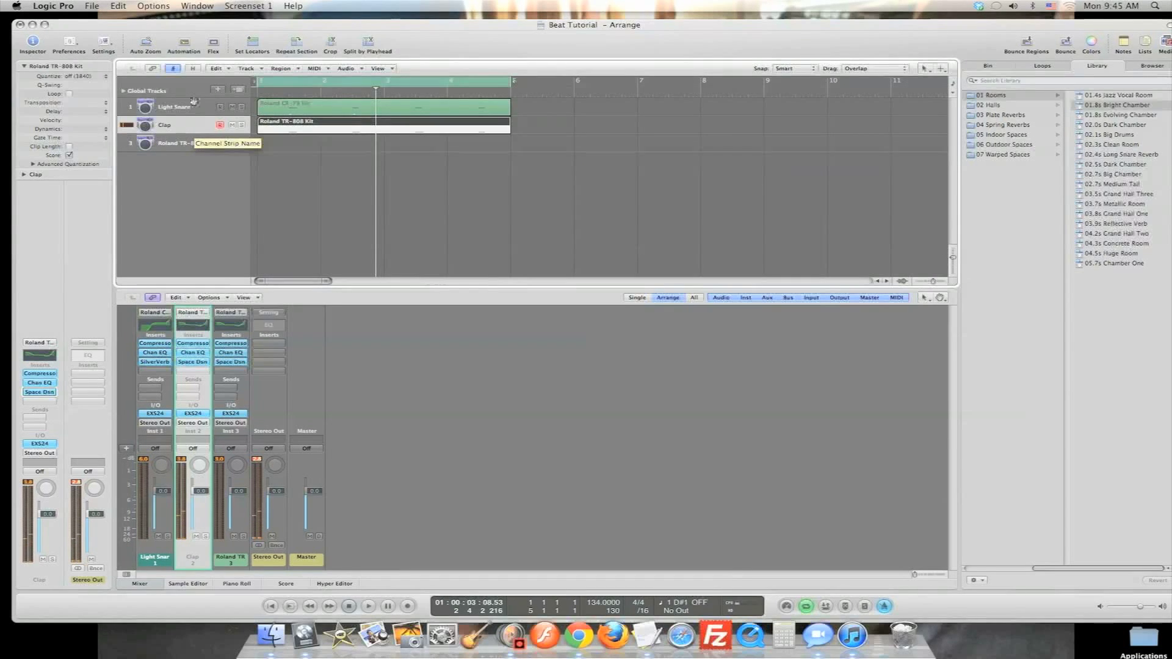
{"action": "left_click", "coordinate": [194, 108]}
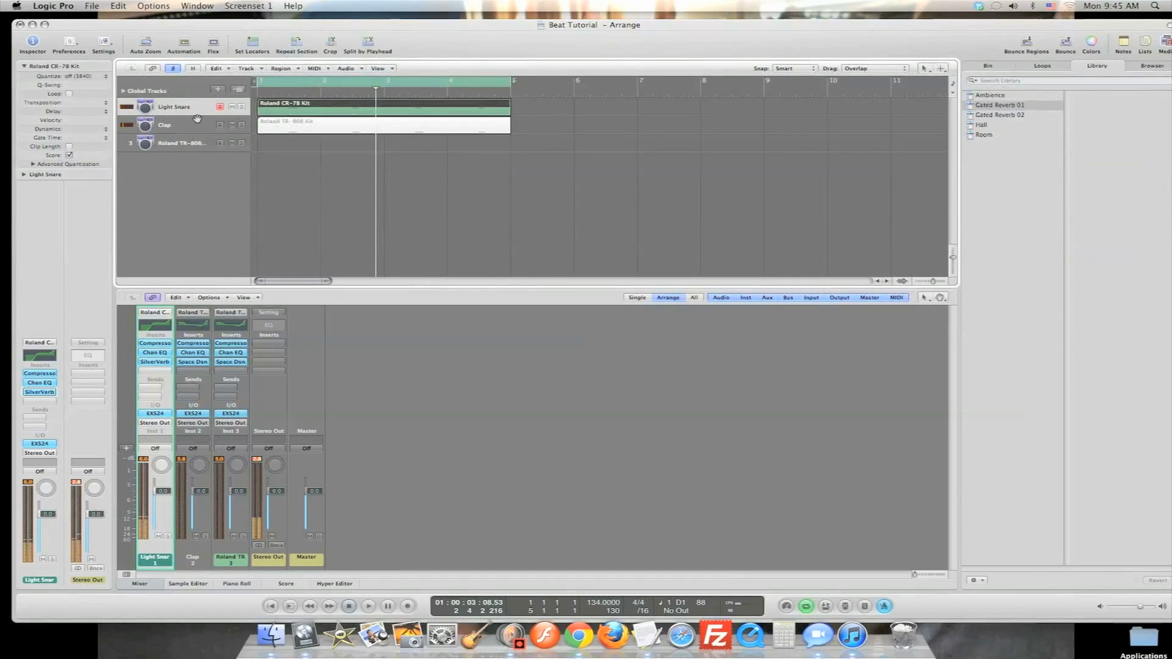
{"action": "left_click", "coordinate": [195, 124]}
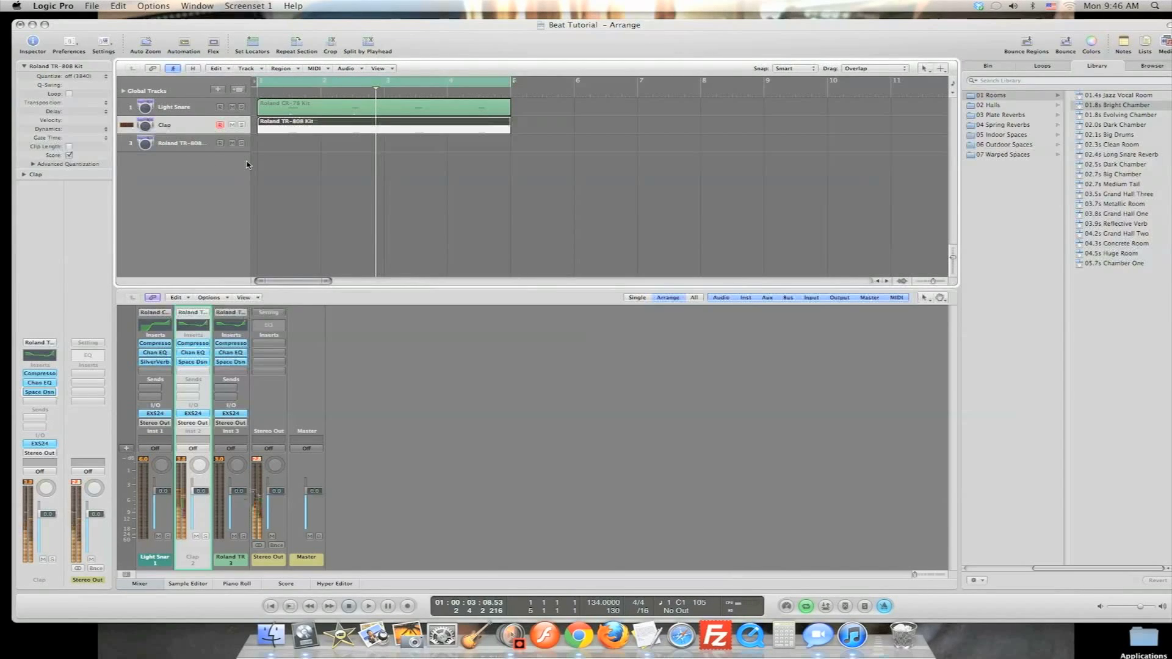
{"action": "left_click", "coordinate": [187, 143]}
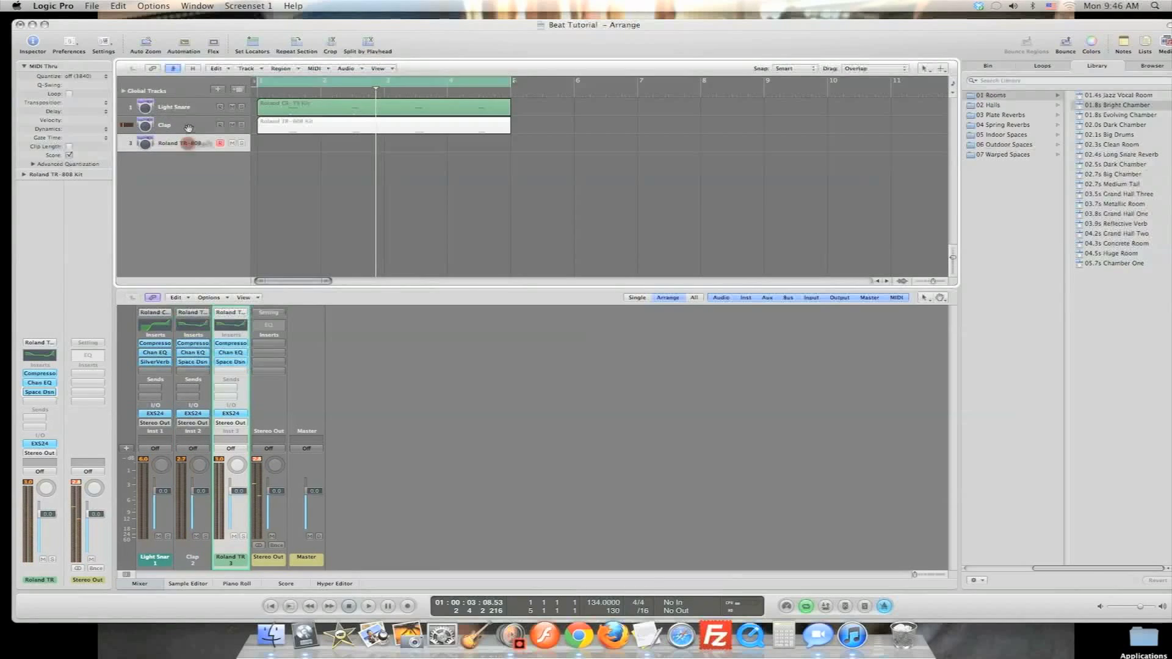
{"action": "left_click", "coordinate": [191, 126]}
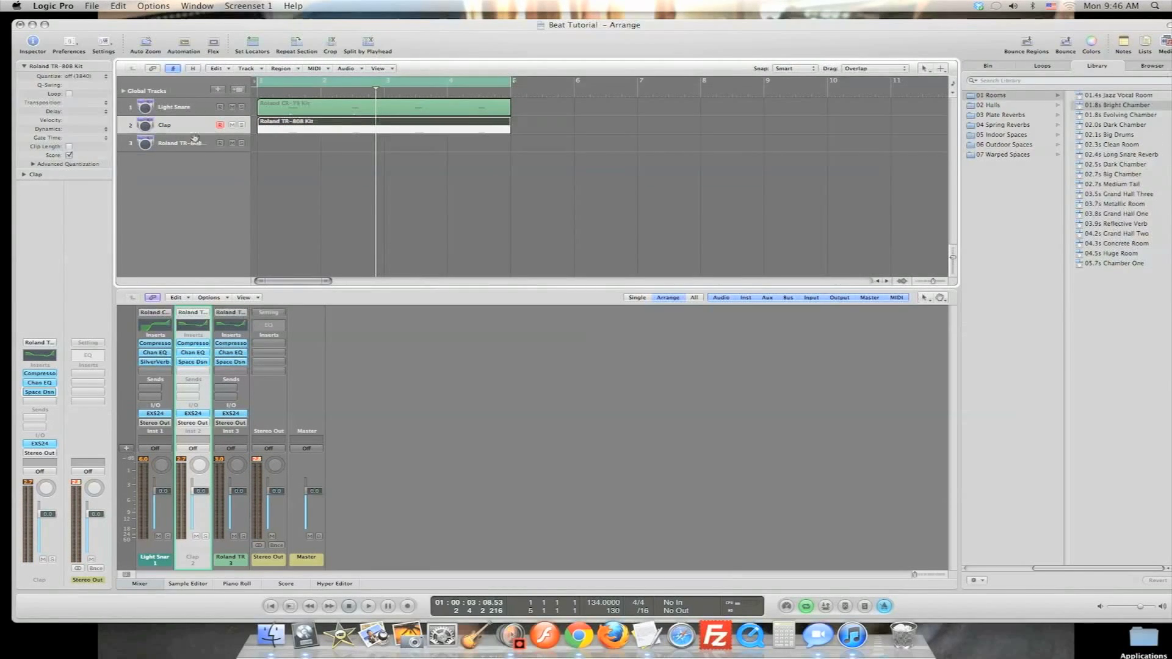
Delete the third Roland TR-808 Kit track and recreate it as a duplicate of the Clap track with the same channel settings
{"action": "left_click", "coordinate": [197, 144]}
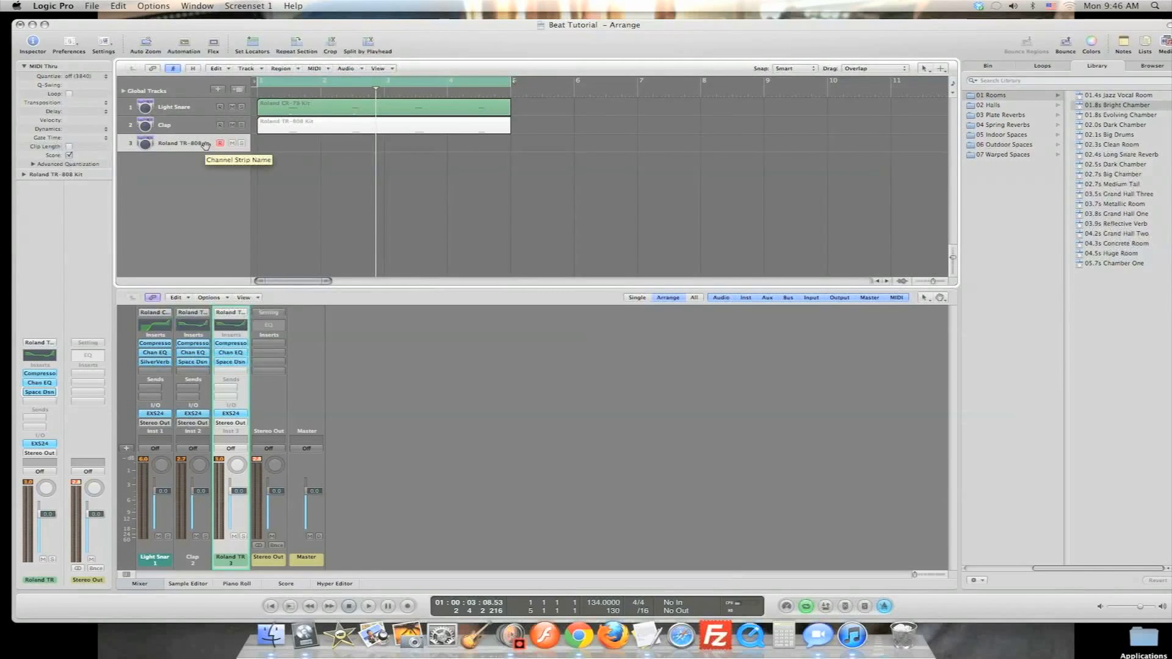
{"action": "key", "text": "super+BackSpace"}
{"action": "left_click", "coordinate": [208, 110]}
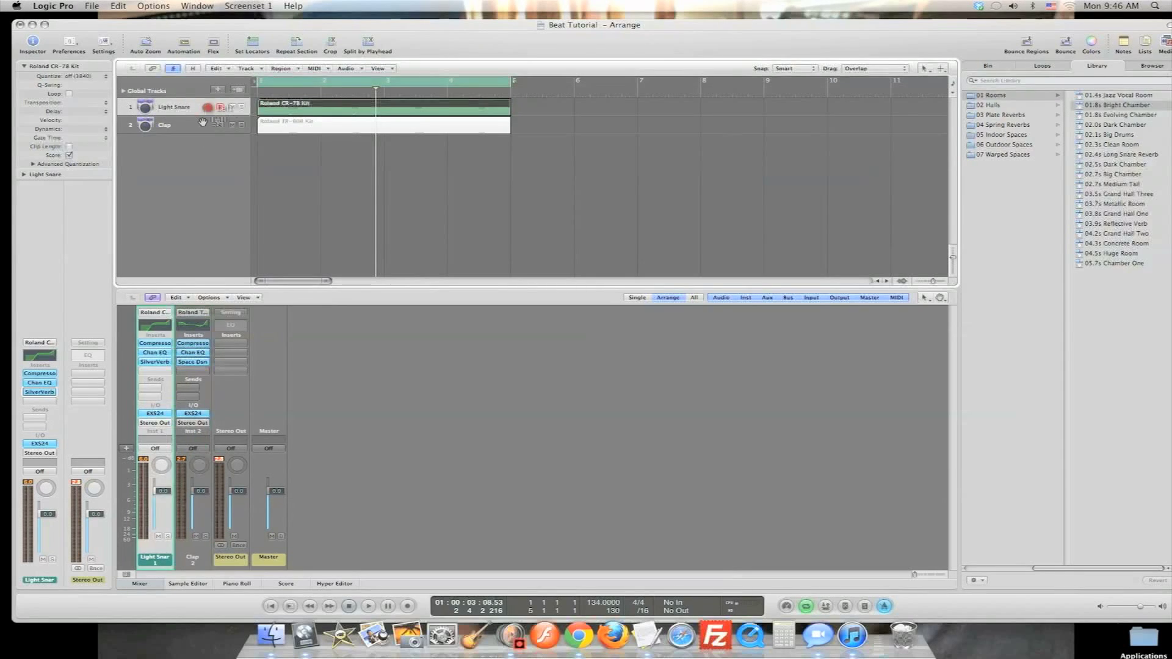
{"action": "left_click", "coordinate": [203, 122]}
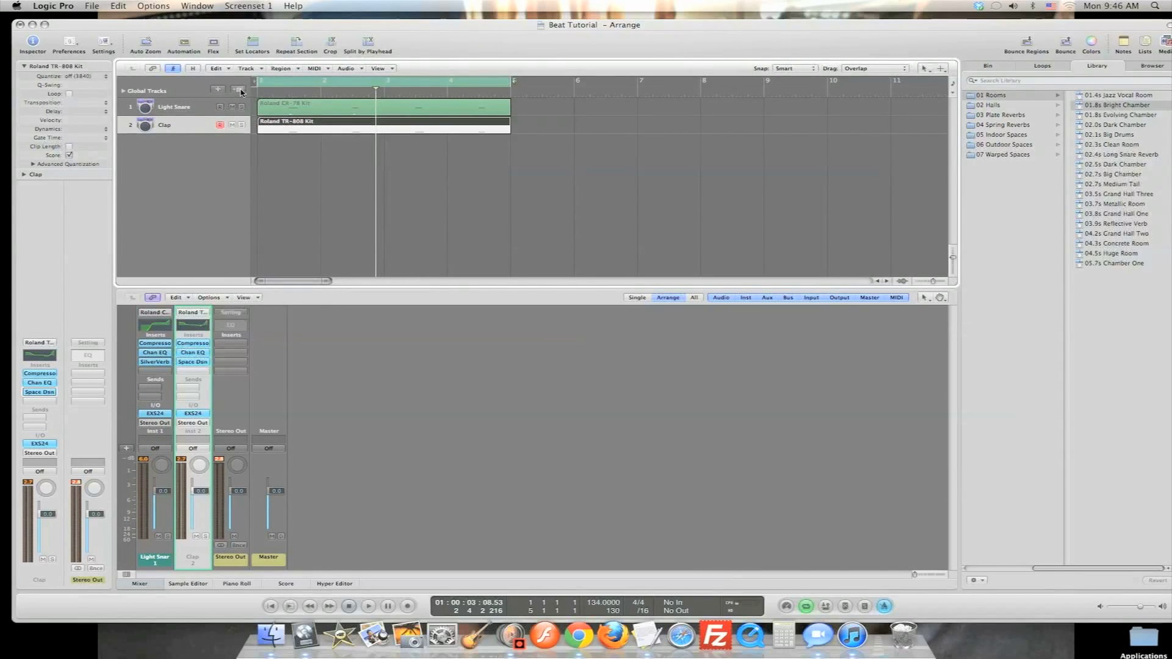
{"action": "left_click", "coordinate": [240, 90]}
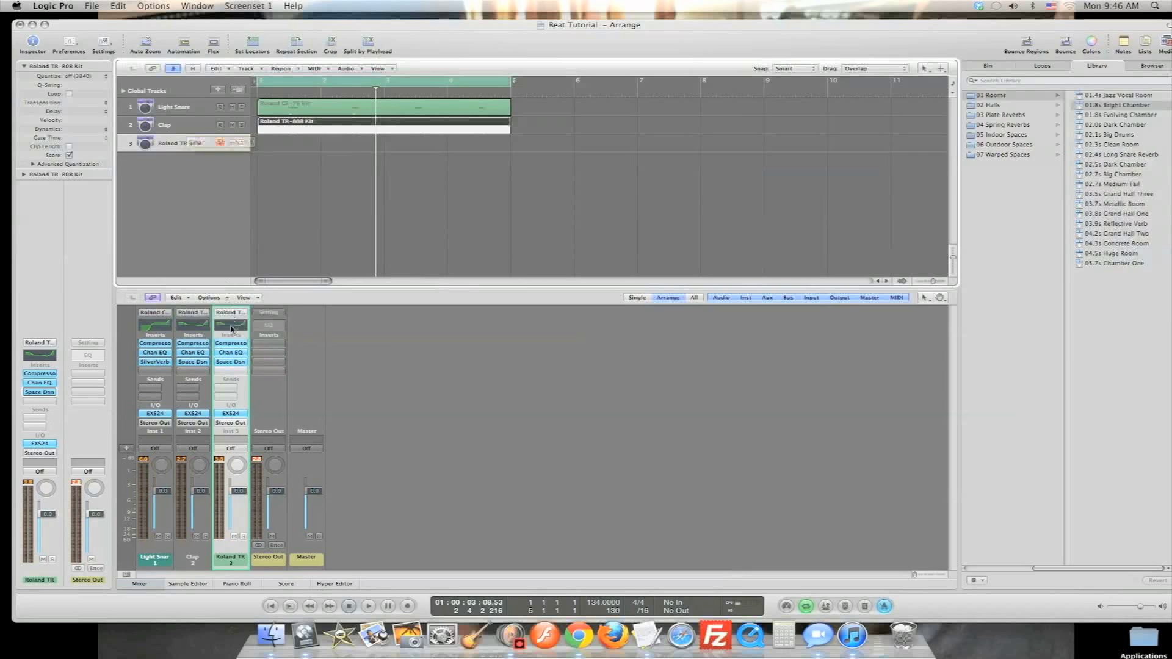
Compare the mixer channel strips of the Clap track and its duplicate, including their inserts and sends
{"action": "left_click", "coordinate": [193, 328]}
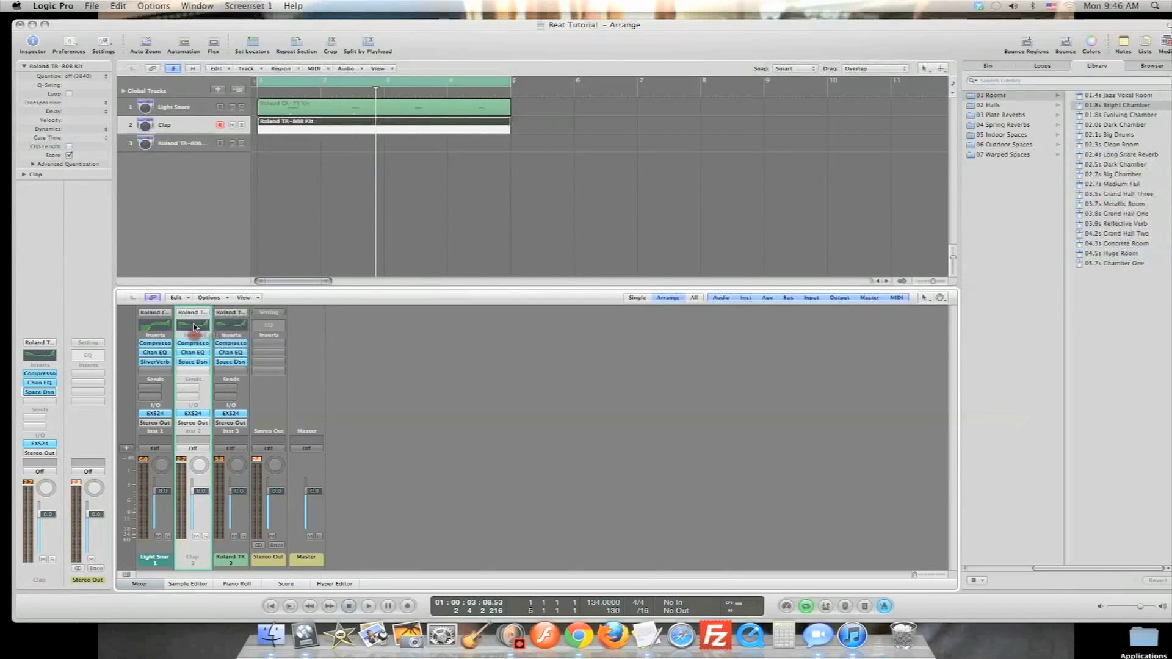
{"action": "left_click", "coordinate": [238, 379]}
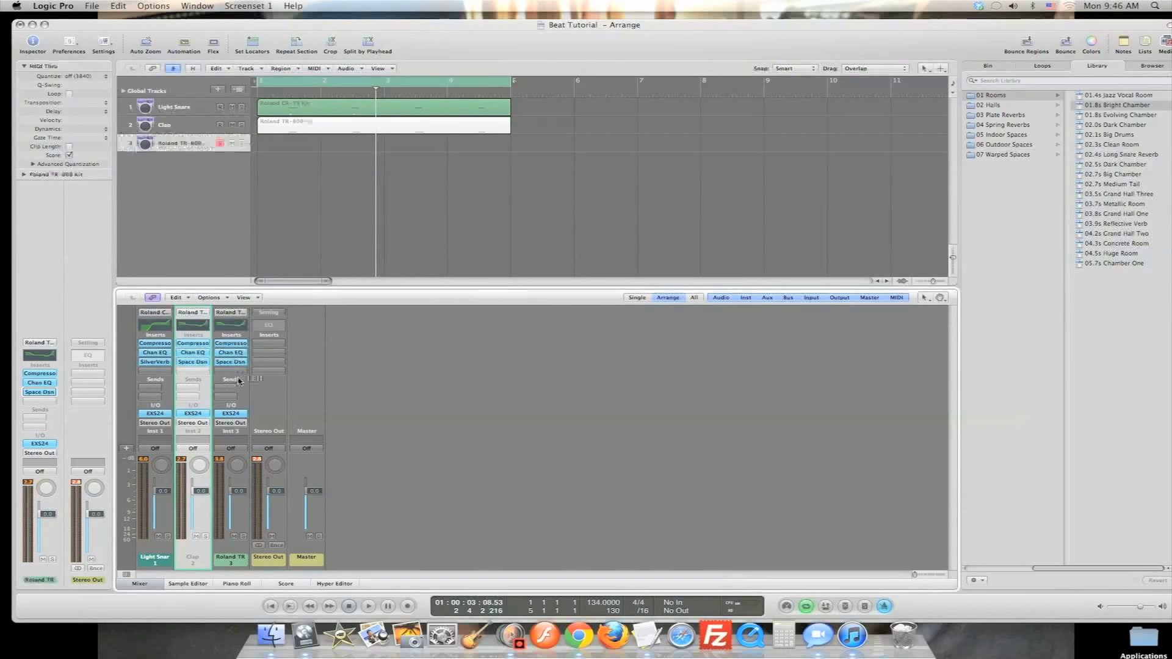
{"action": "left_click", "coordinate": [206, 383]}
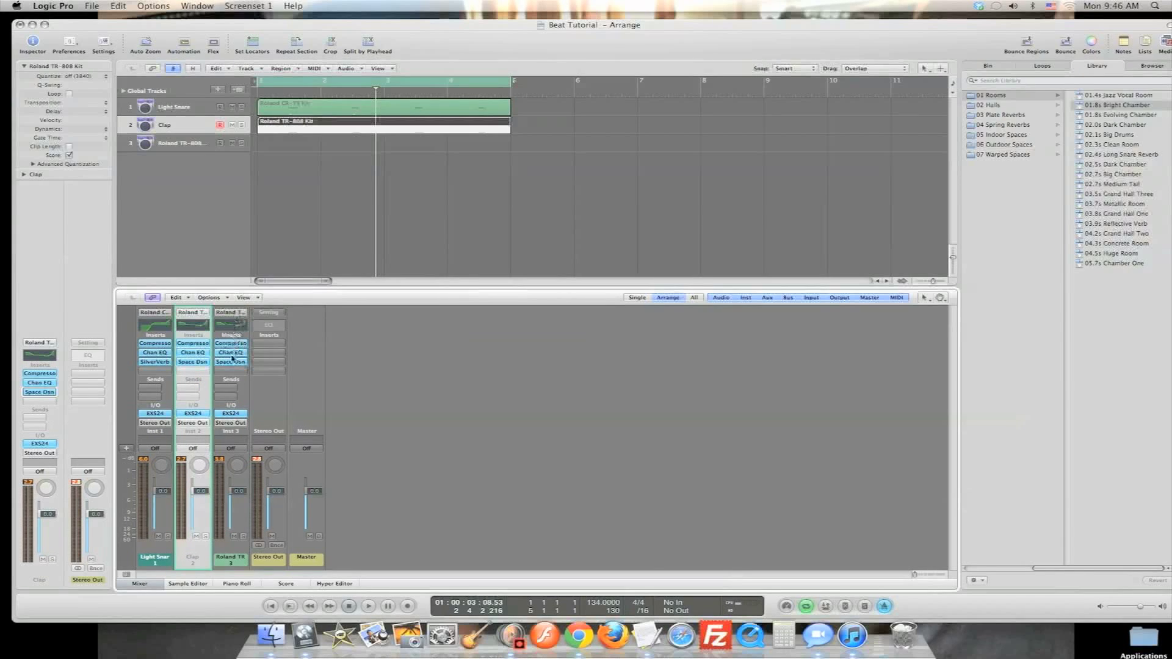
{"action": "left_click", "coordinate": [241, 391]}
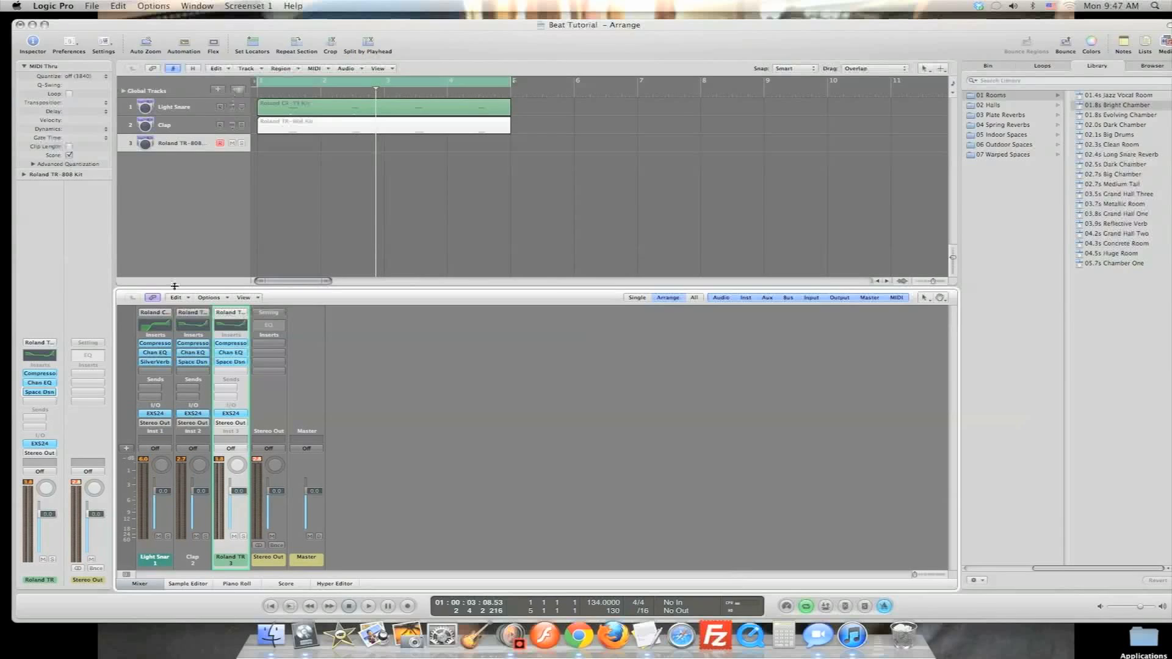
{"action": "left_click", "coordinate": [234, 362]}
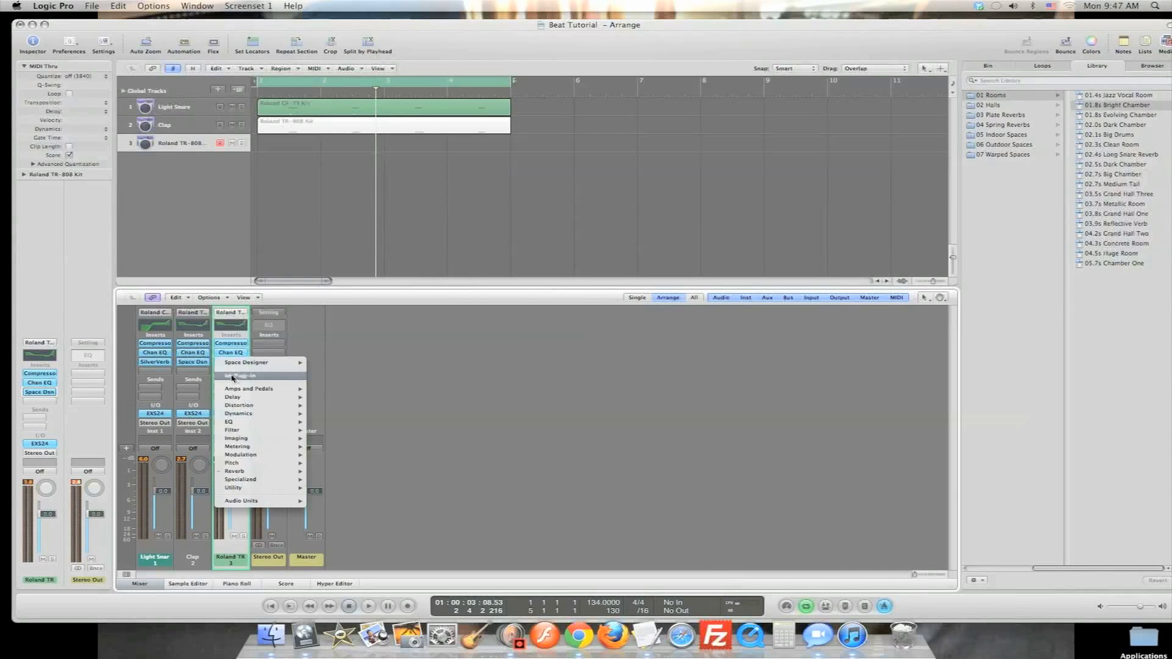
{"action": "left_click", "coordinate": [229, 355]}
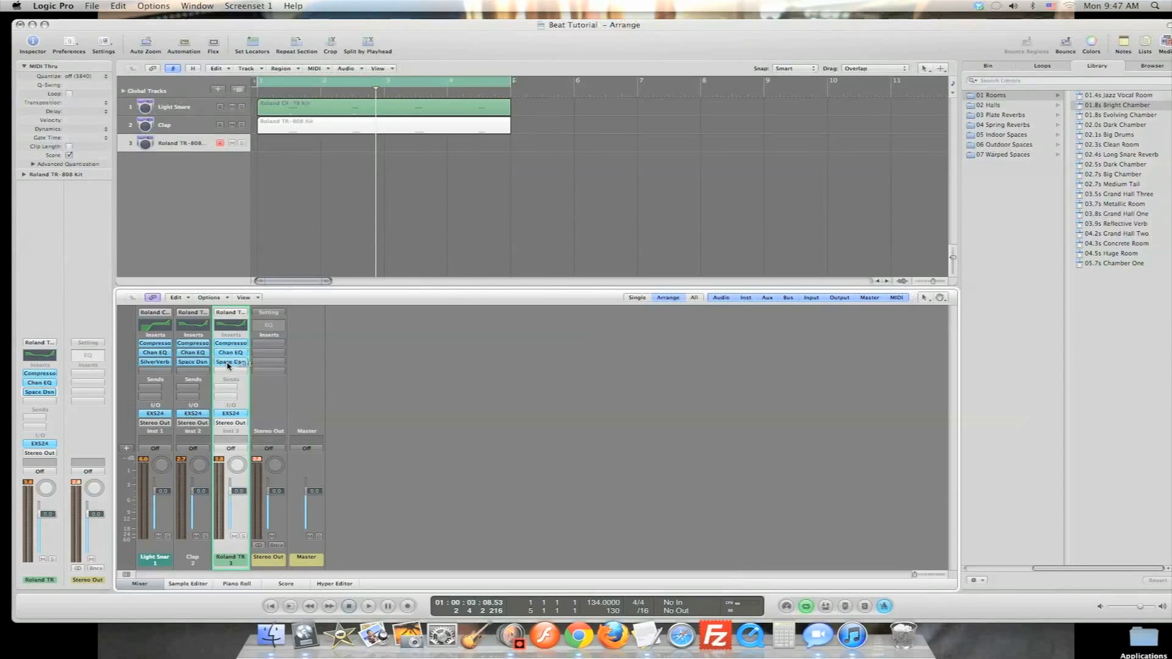
{"action": "left_click", "coordinate": [228, 364]}
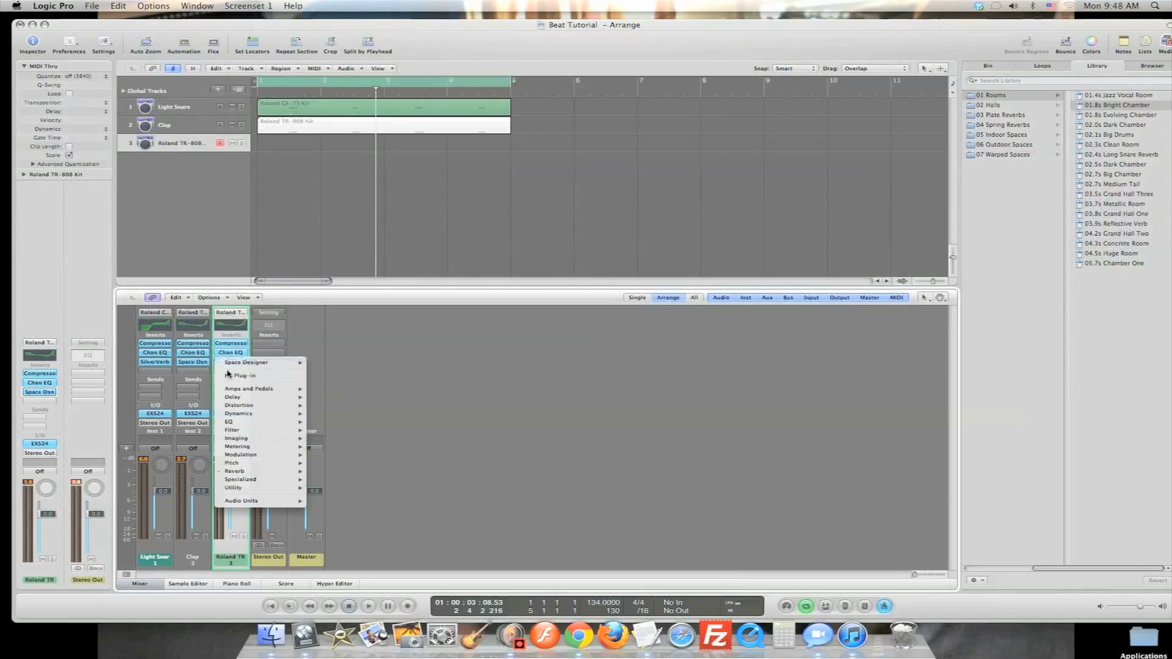
{"action": "left_click", "coordinate": [229, 368]}
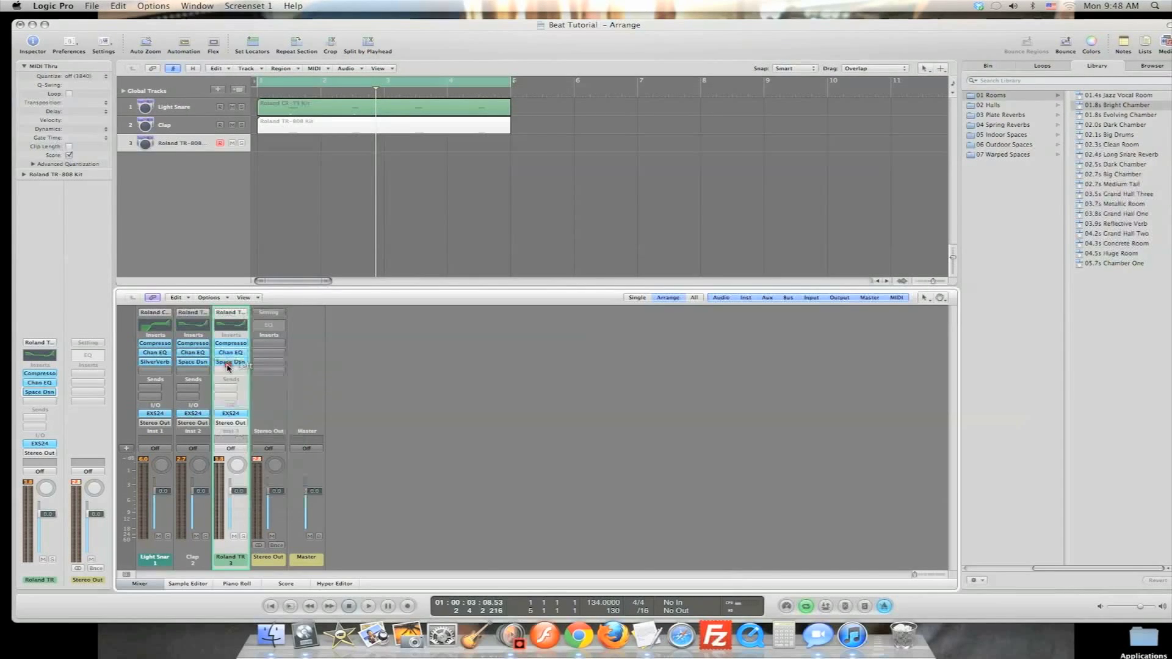
{"action": "left_click", "coordinate": [264, 372]}
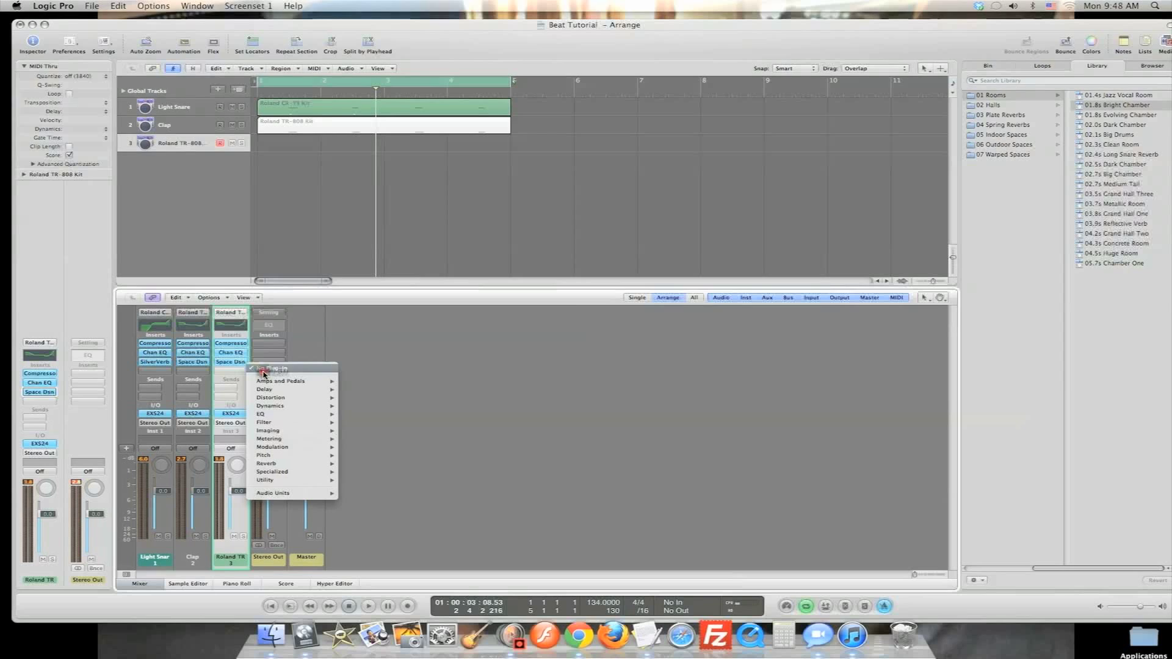
{"action": "left_click", "coordinate": [264, 373]}
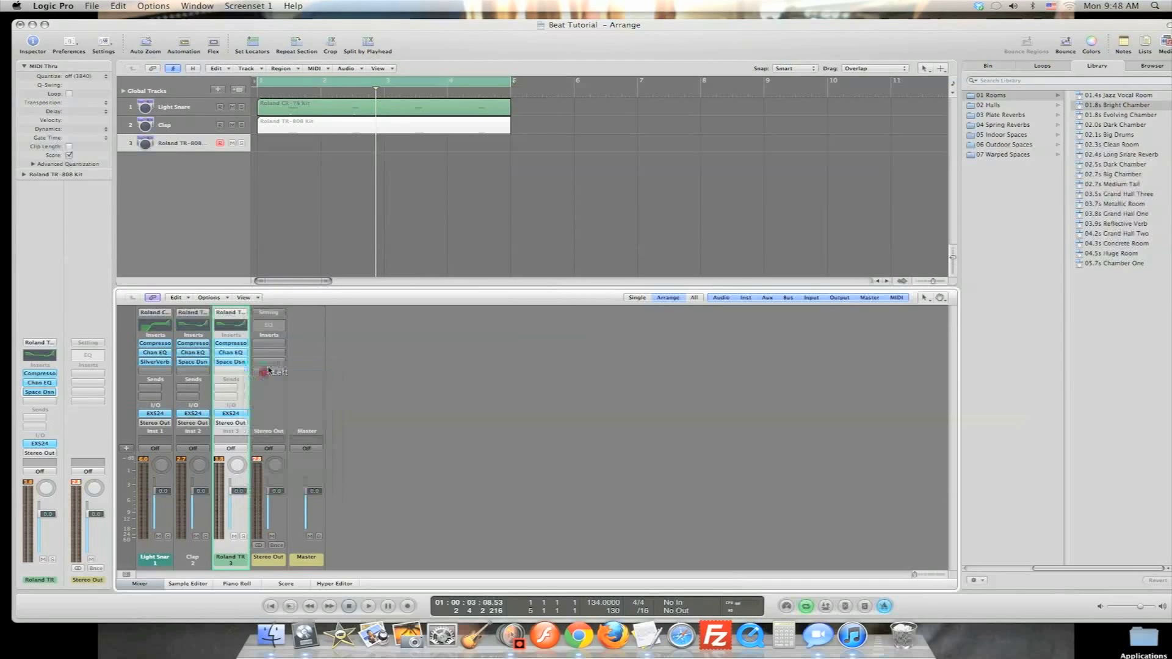
Add a Channel EQ to the Stereo Out channel strip, close its window and remove the plug-in again
{"action": "left_click", "coordinate": [269, 327]}
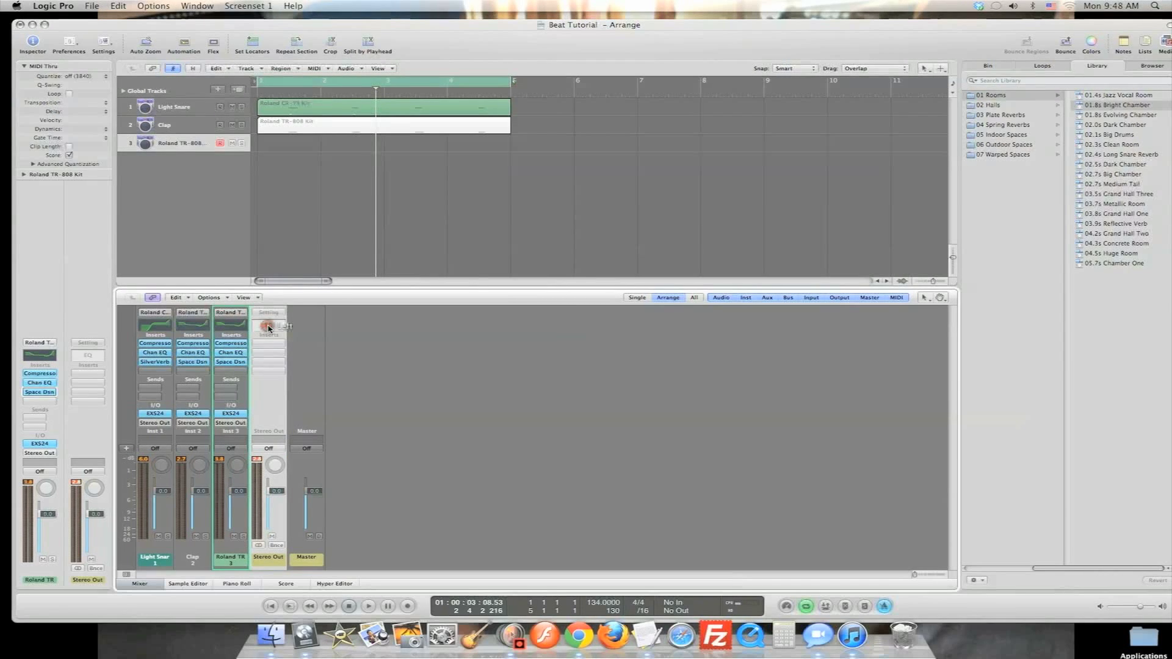
{"action": "double_click", "coordinate": [267, 328]}
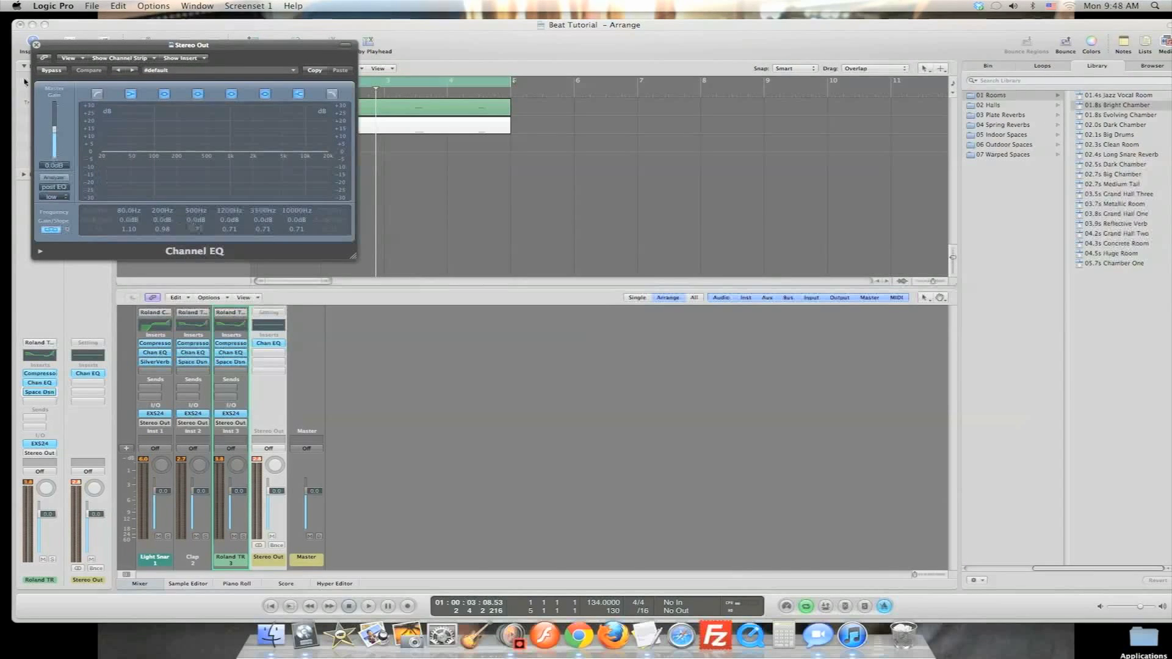
{"action": "left_click", "coordinate": [37, 45]}
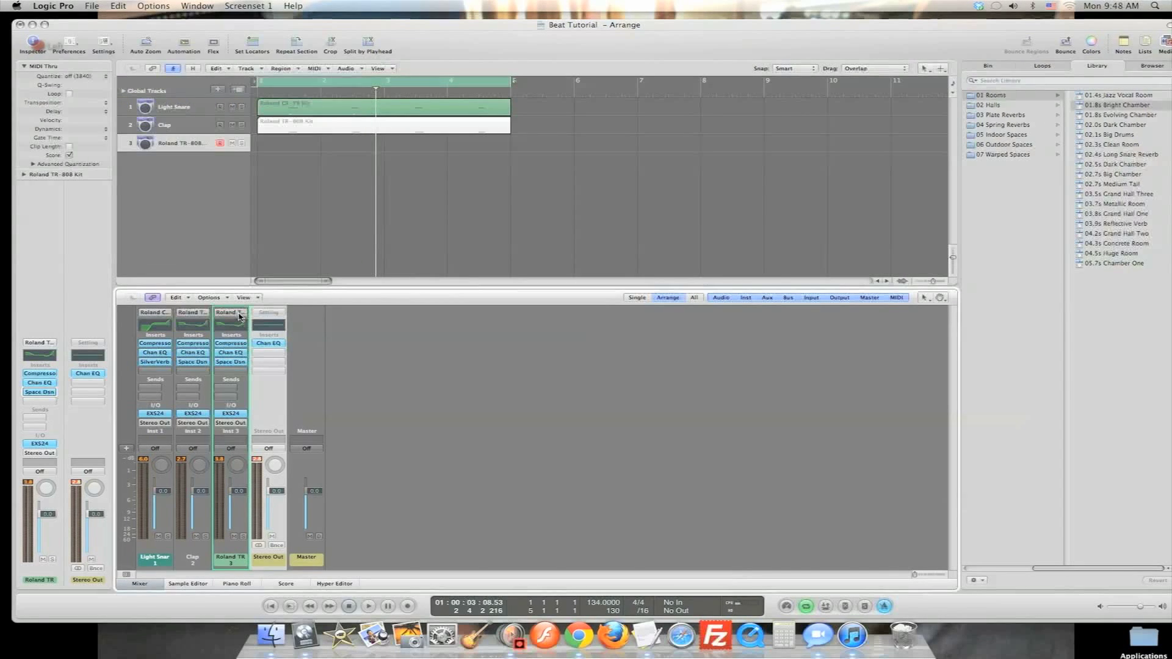
{"action": "left_click", "coordinate": [270, 345]}
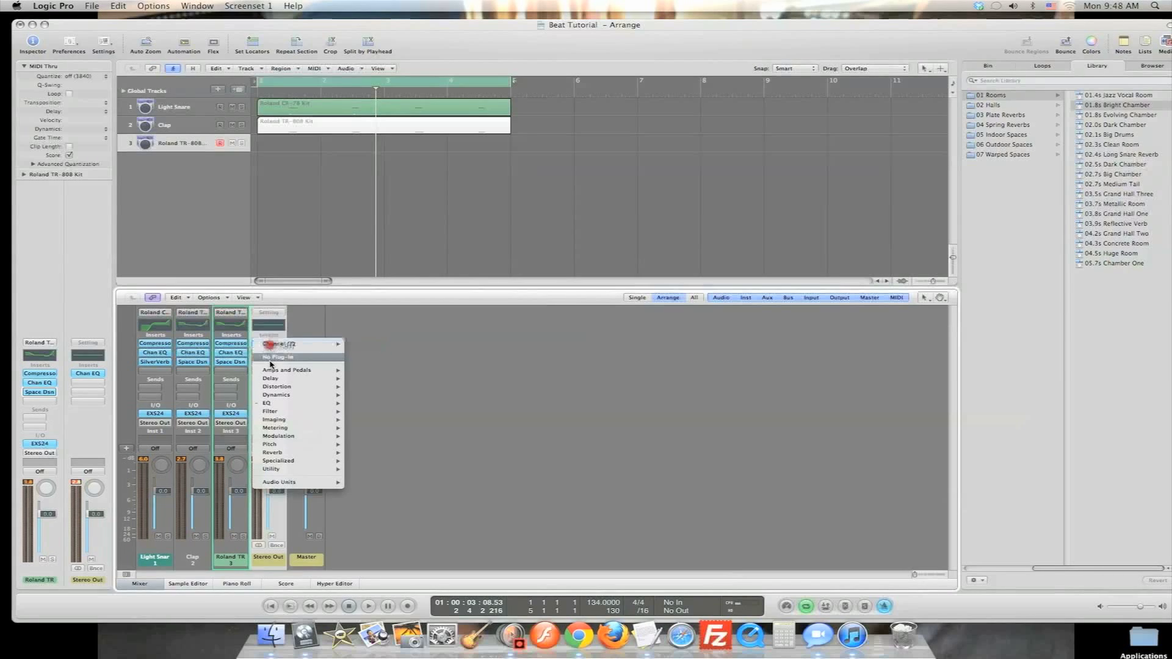
{"action": "left_click", "coordinate": [270, 360]}
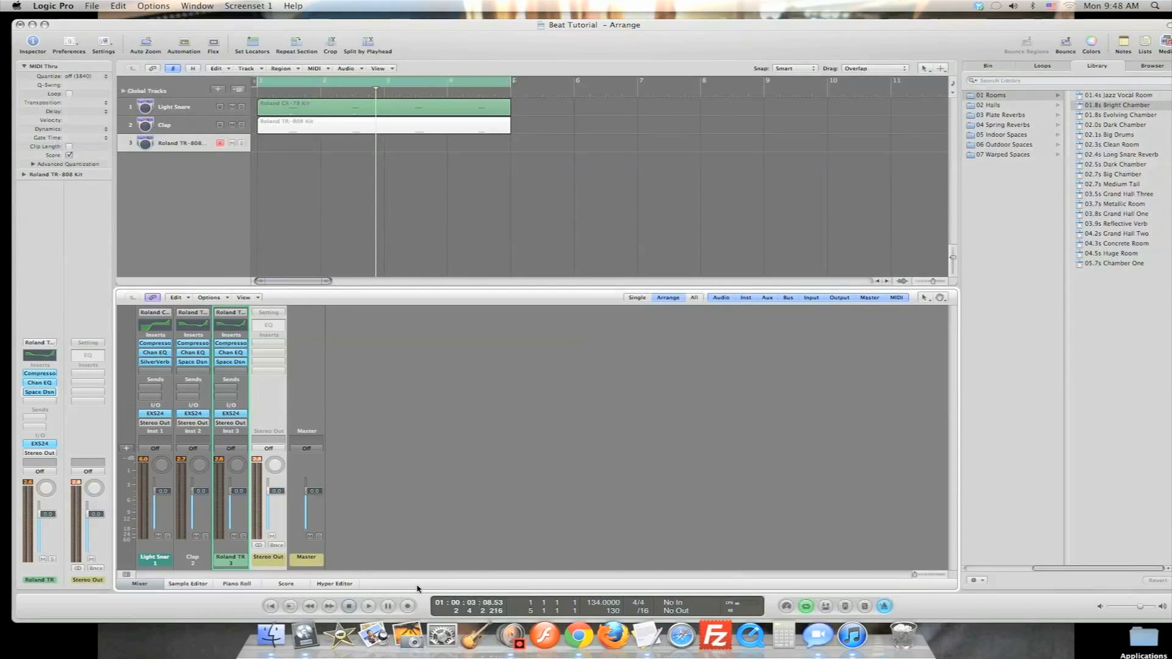
Record a drum pattern of C1 notes on the third track across the four-bar cycle
{"action": "key", "text": "r"}
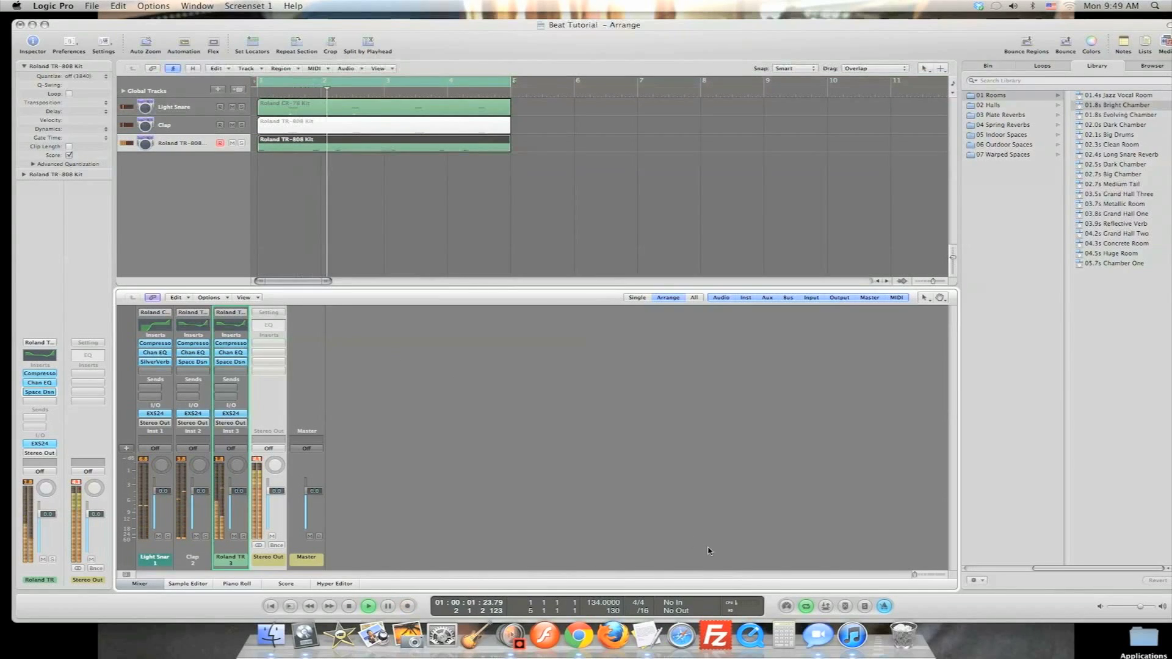
{"action": "key", "text": "space"}
Turn off the metronome click and play back the recorded pattern with the snare and clap
{"action": "left_click", "coordinate": [885, 607]}
{"action": "key", "text": "space"}
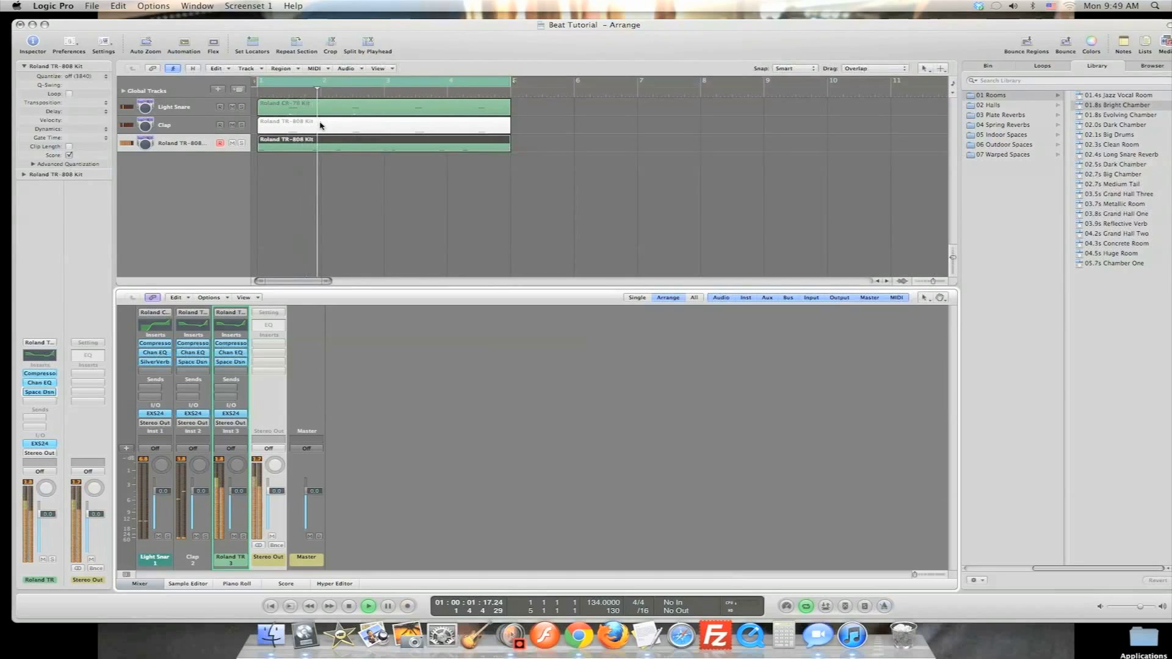
{"action": "key", "text": "space"}
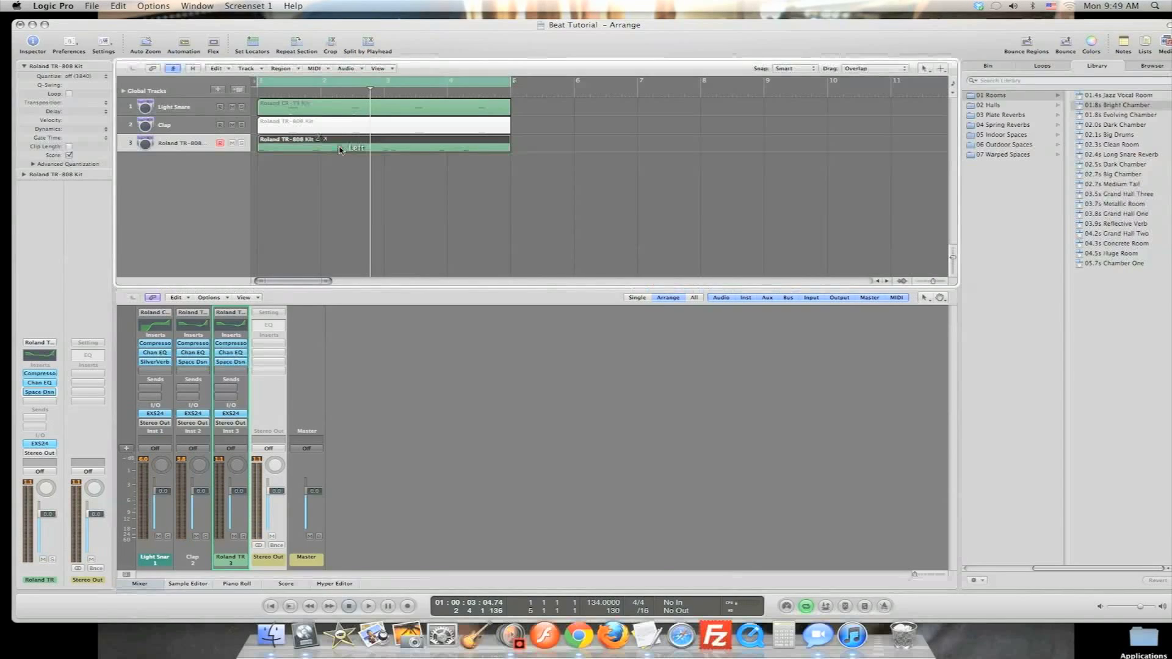
Open the third track's region in the Piano Roll and quantize all of its C1 notes to 1/16-Note
{"action": "double_click", "coordinate": [335, 146]}
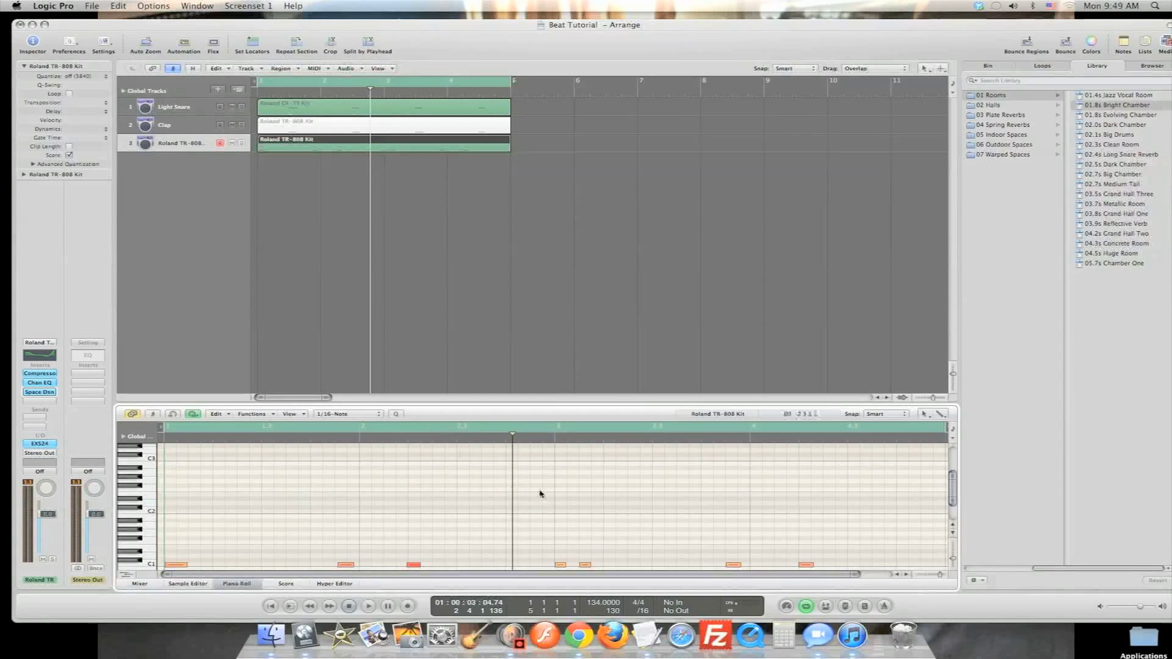
{"action": "left_click_drag", "start_coordinate": [953, 492], "coordinate": [953, 498]}
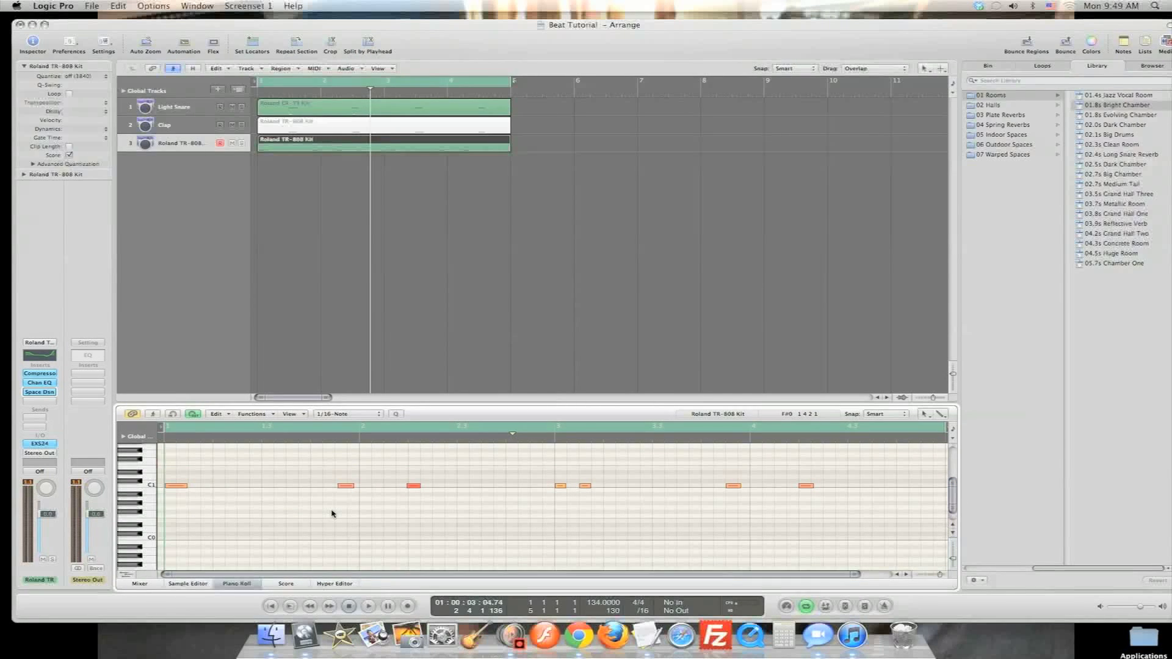
{"action": "key", "text": "super+a"}
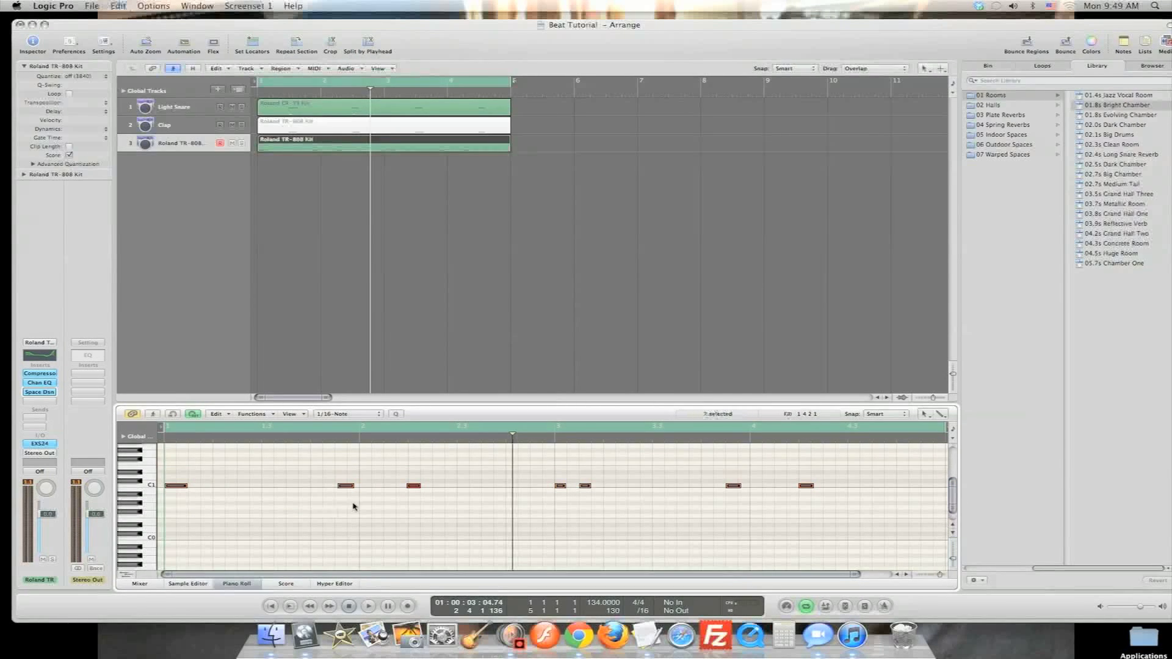
{"action": "left_click", "coordinate": [378, 415]}
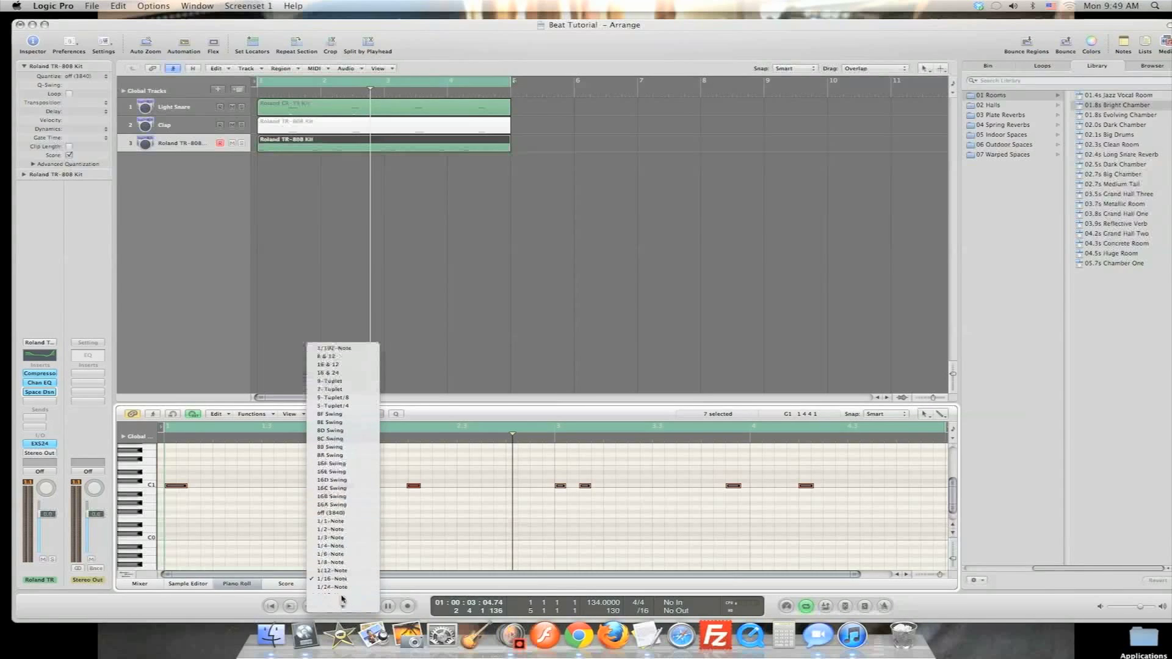
{"action": "left_click", "coordinate": [346, 558]}
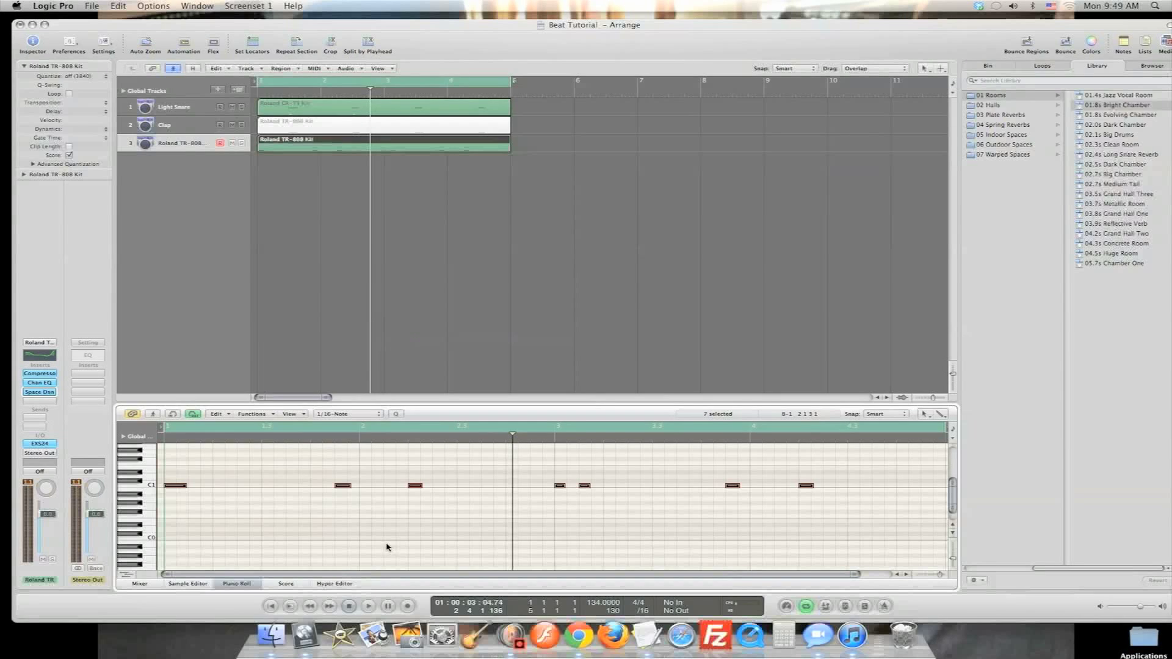
Play back the quantized beat, recolor the third track's region black and close the color palette
{"action": "key", "text": "space"}
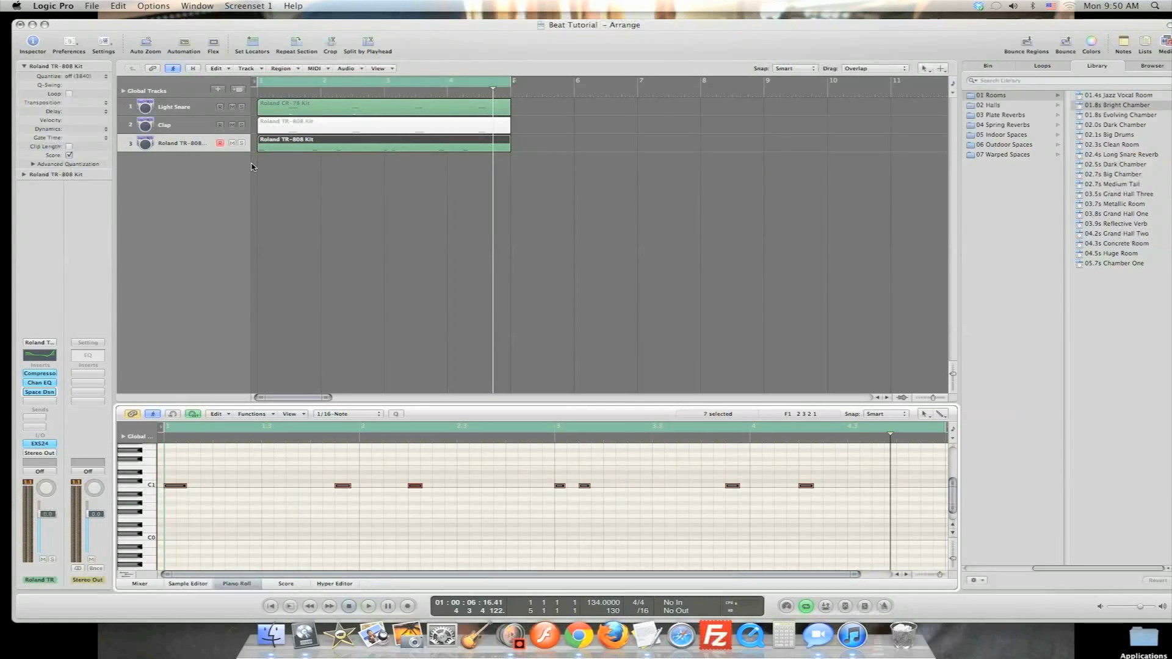
{"action": "left_click", "coordinate": [329, 147]}
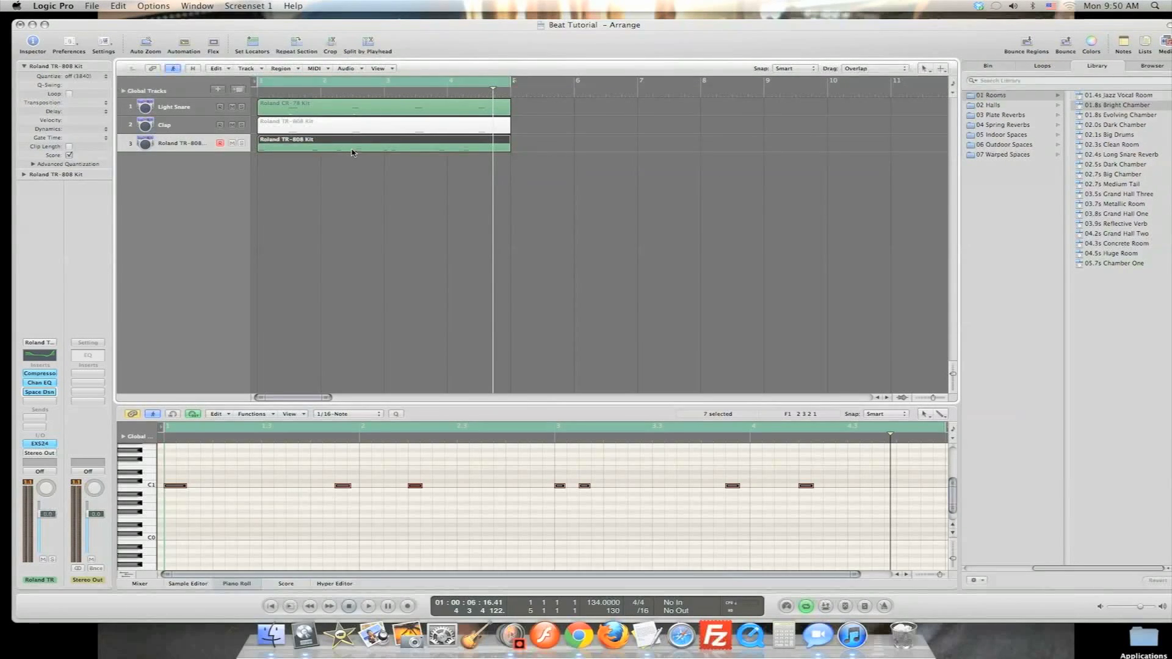
{"action": "left_click", "coordinate": [1095, 44]}
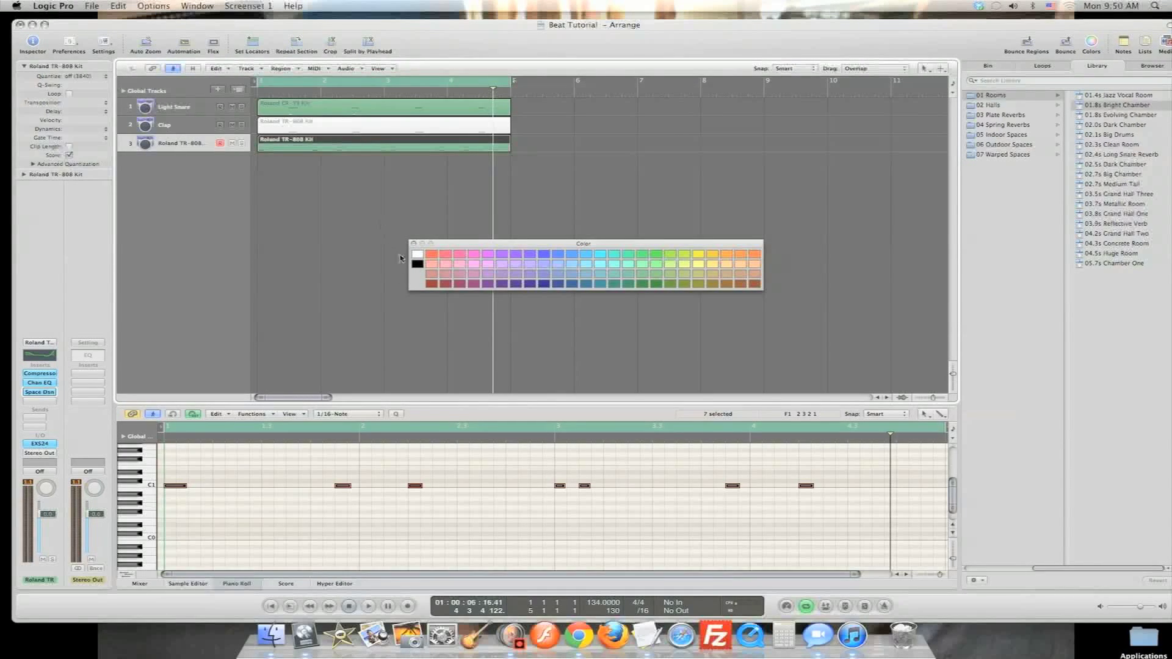
{"action": "left_click", "coordinate": [418, 263]}
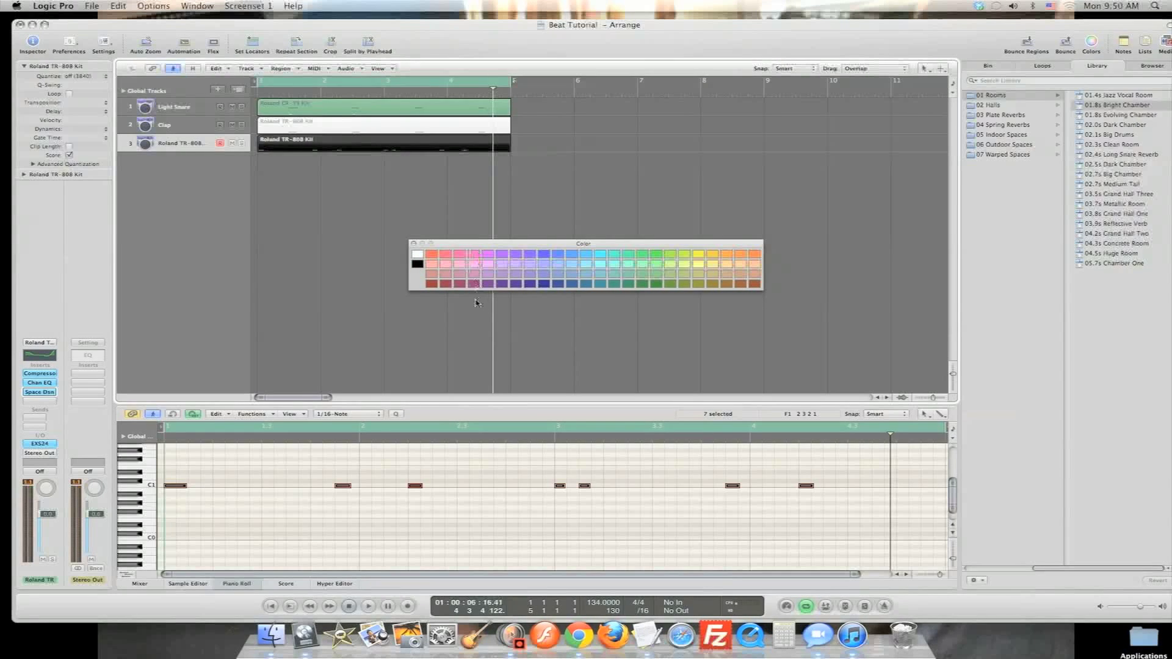
{"action": "left_click", "coordinate": [413, 244]}
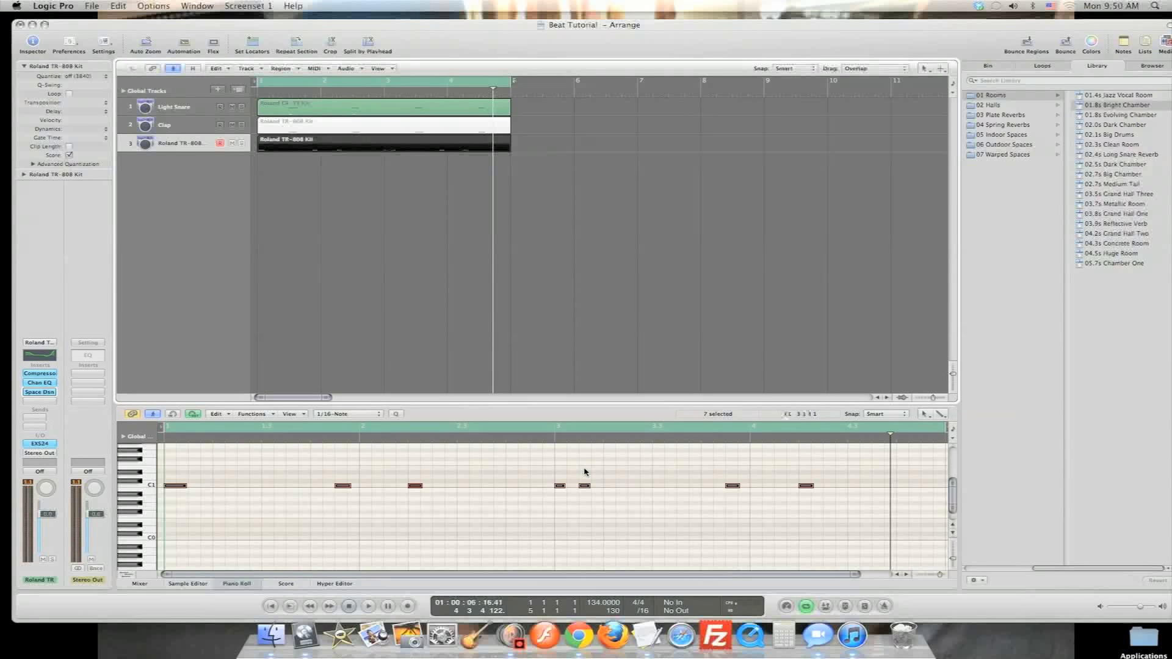
{"action": "left_click", "coordinate": [931, 417]}
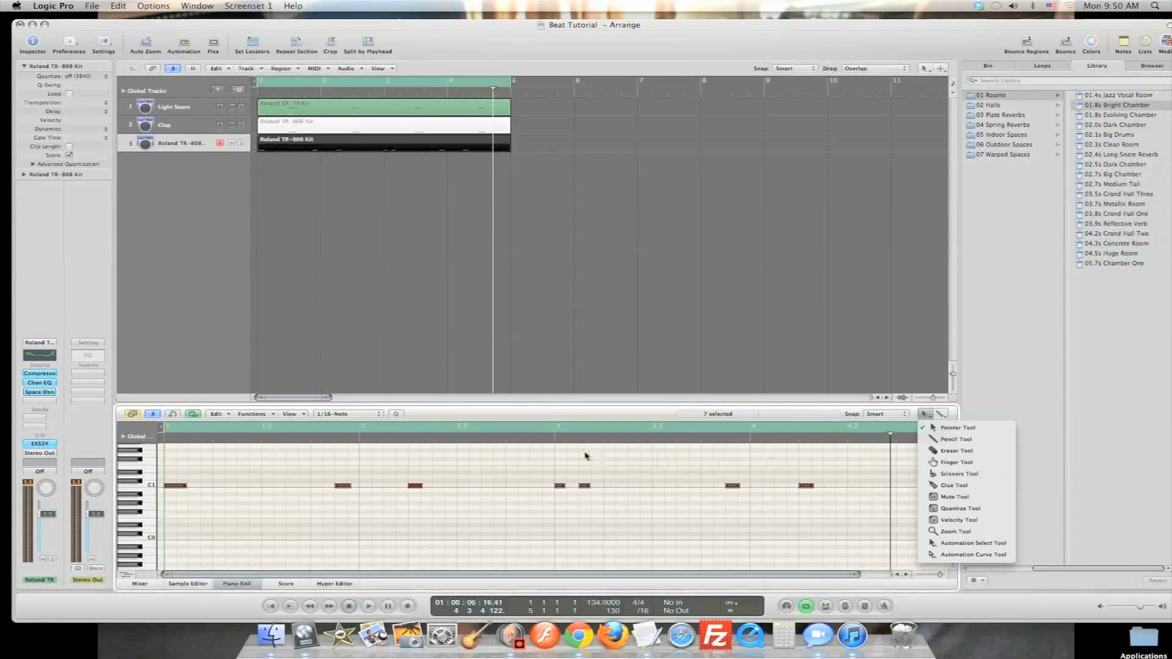
{"action": "left_click", "coordinate": [386, 134]}
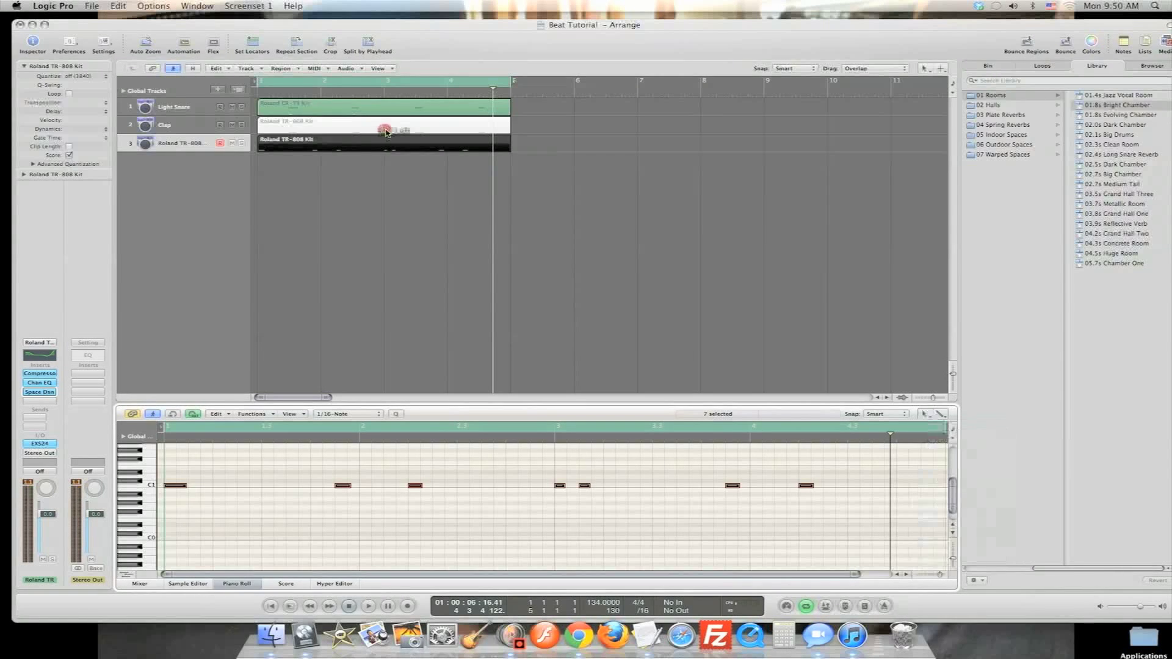
{"action": "left_click", "coordinate": [386, 133]}
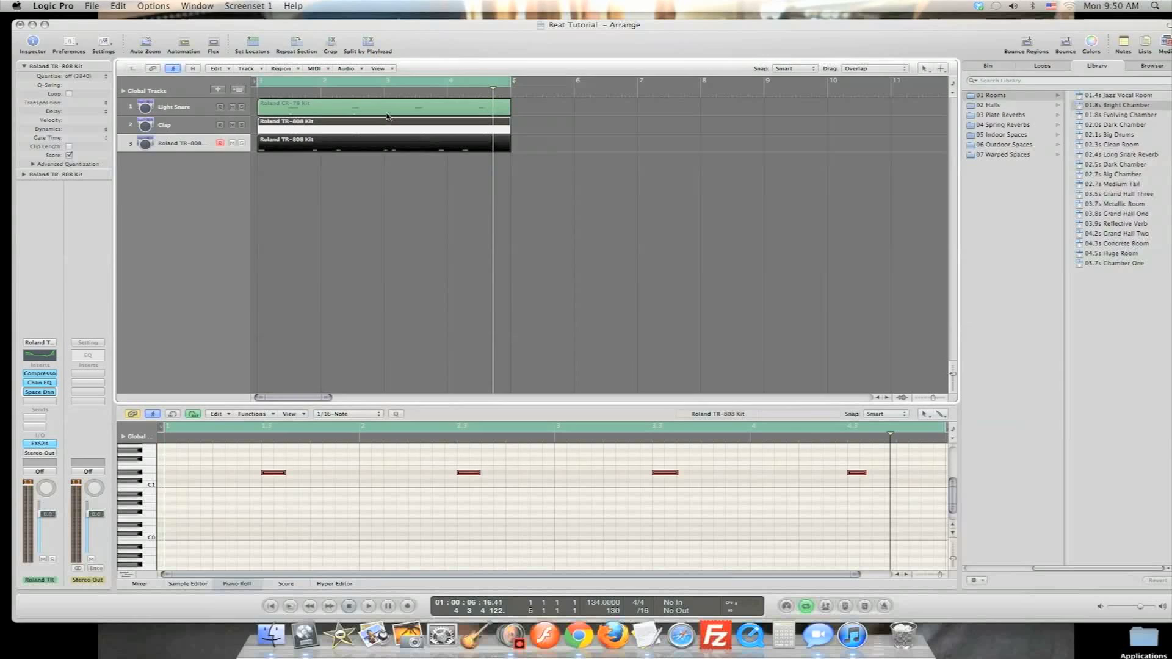
{"action": "left_click", "coordinate": [376, 145]}
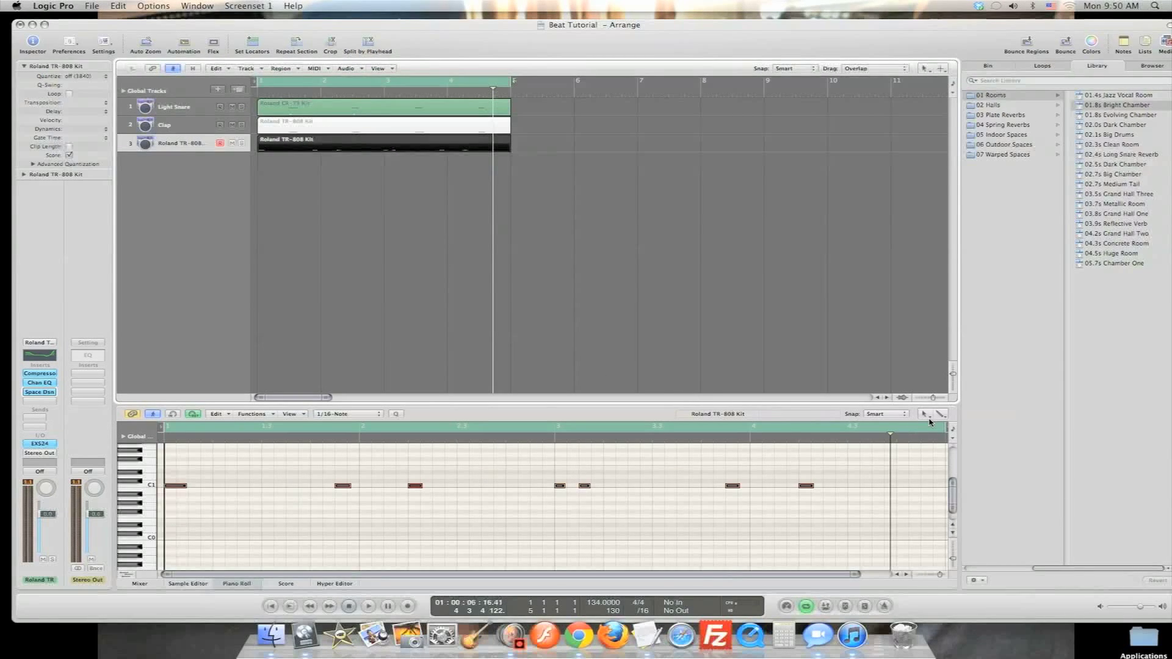
Draw an extra C1 note with the Pencil Tool on the second sixteenth of bar 2 in the third track's region and audition it
{"action": "left_click", "coordinate": [927, 415]}
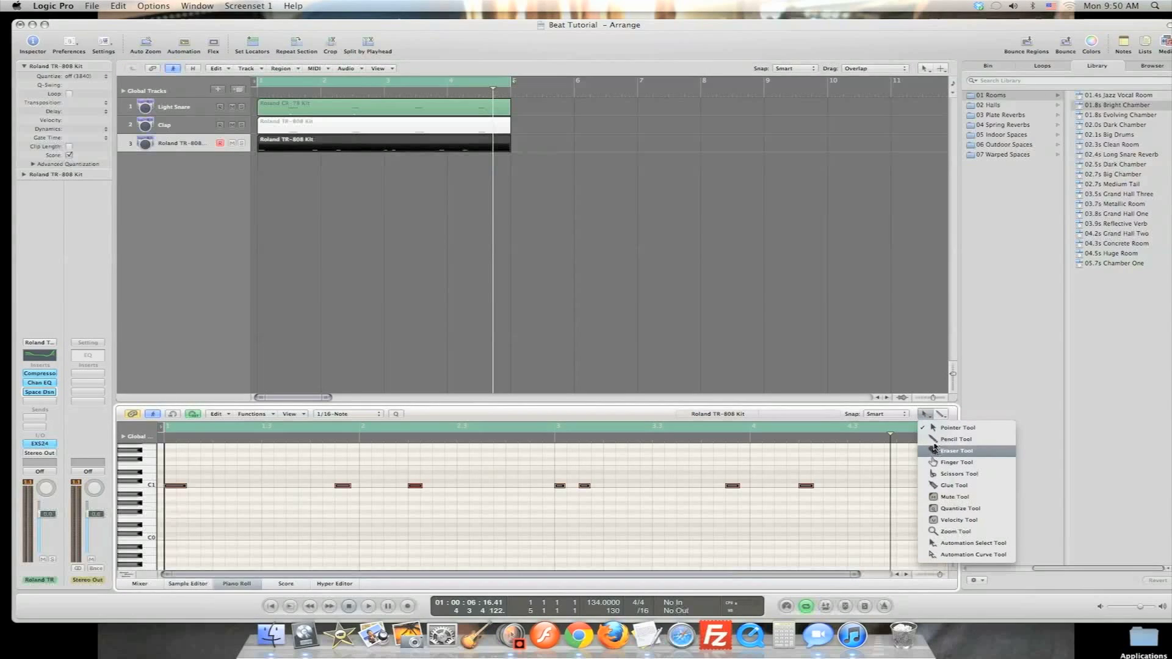
{"action": "left_click", "coordinate": [940, 439]}
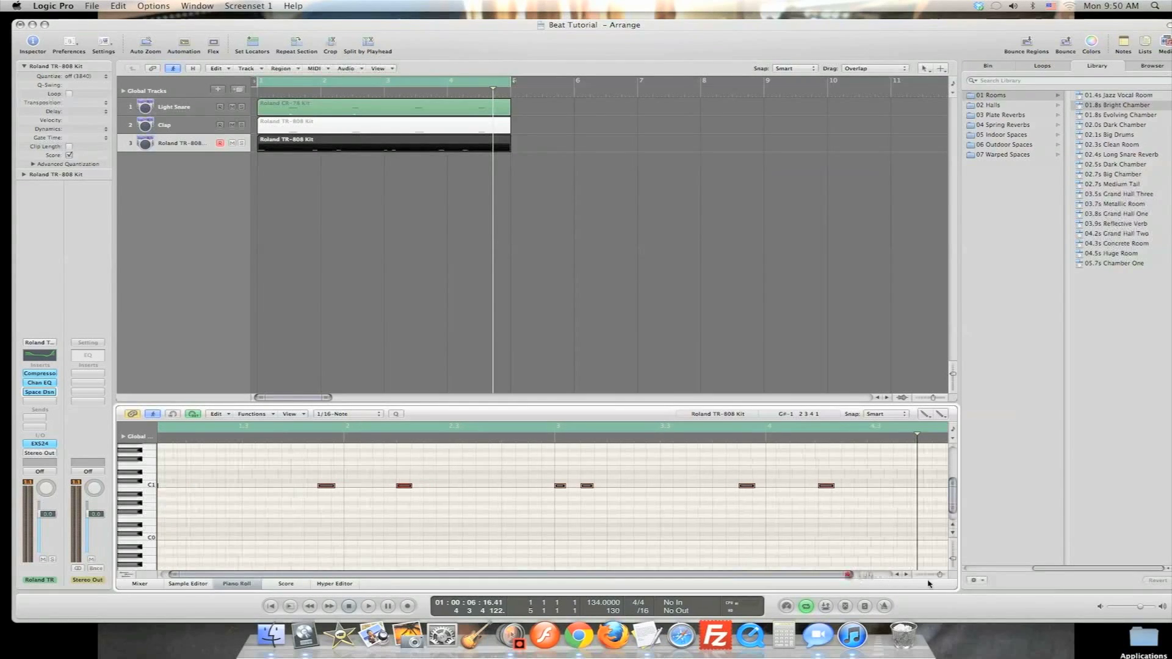
{"action": "left_click_drag", "start_coordinate": [853, 577], "coordinate": [944, 578]}
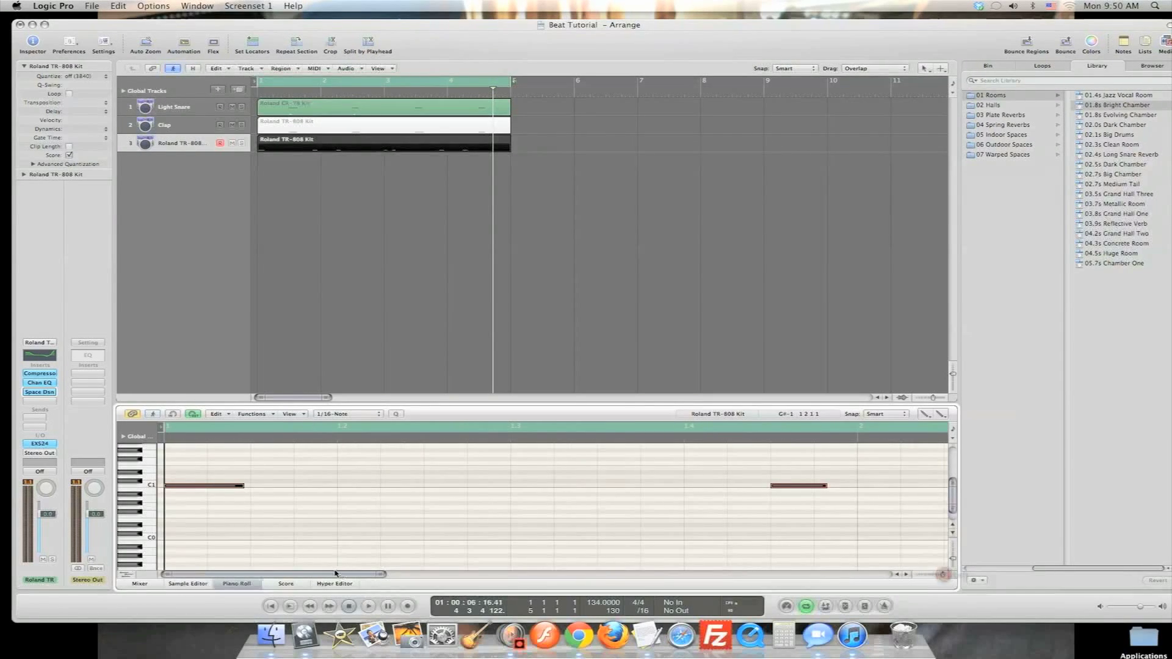
{"action": "left_click_drag", "start_coordinate": [342, 577], "coordinate": [420, 577]}
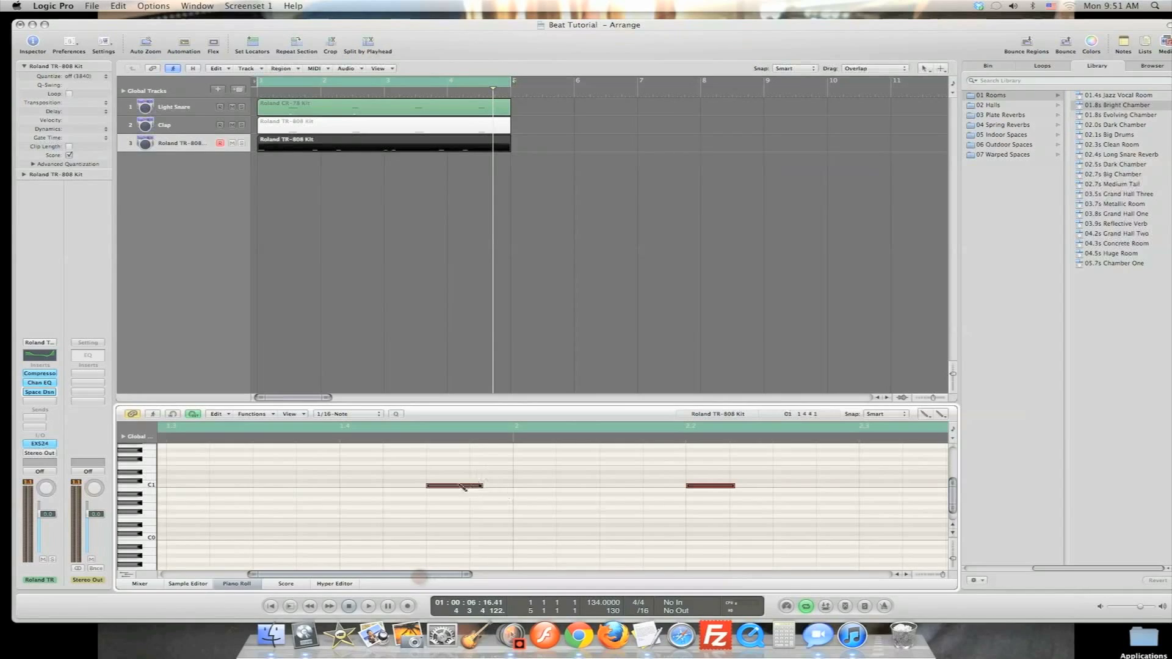
{"action": "mouse_move", "coordinate": [461, 579]}
{"action": "left_mouse_down"}
{"action": "mouse_move", "coordinate": [660, 580]}
{"action": "mouse_move", "coordinate": [336, 574]}
{"action": "mouse_move", "coordinate": [640, 576]}
{"action": "mouse_move", "coordinate": [461, 575]}
{"action": "left_mouse_up"}
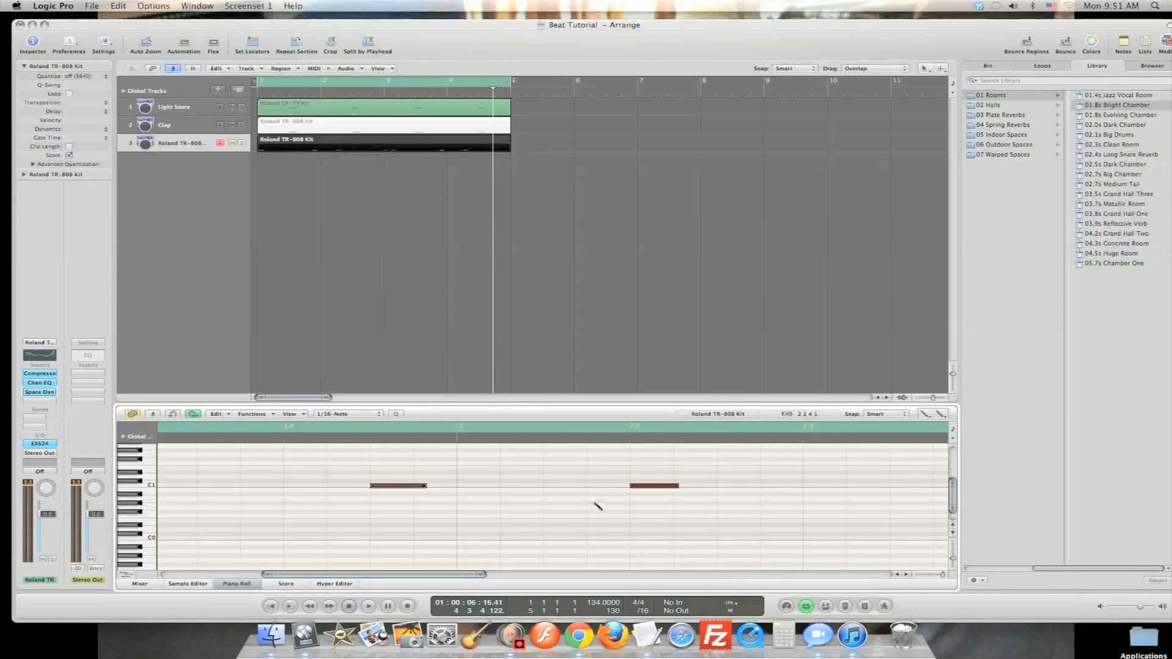
{"action": "left_click", "coordinate": [507, 486]}
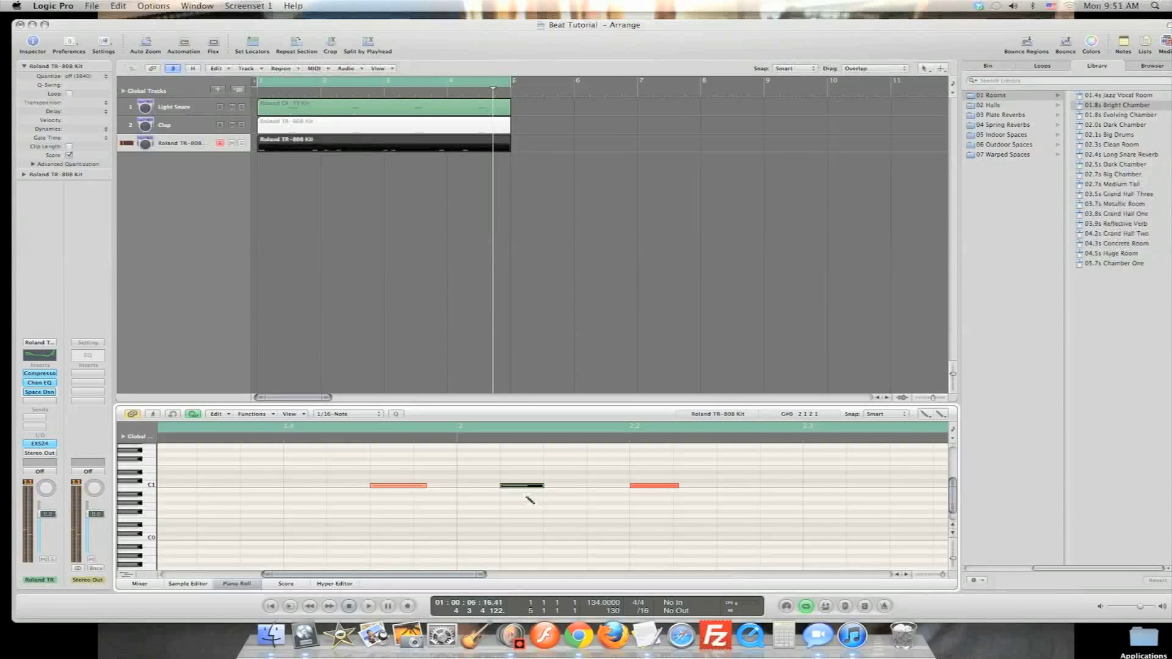
{"action": "key", "text": "space"}
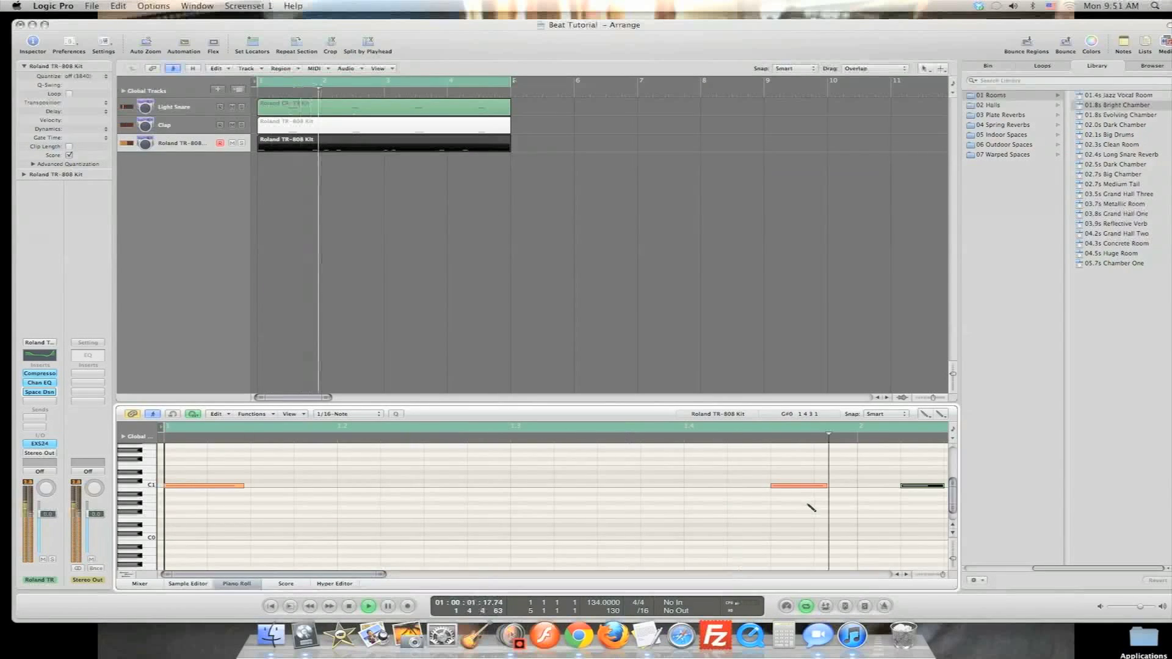
{"action": "key", "text": "space"}
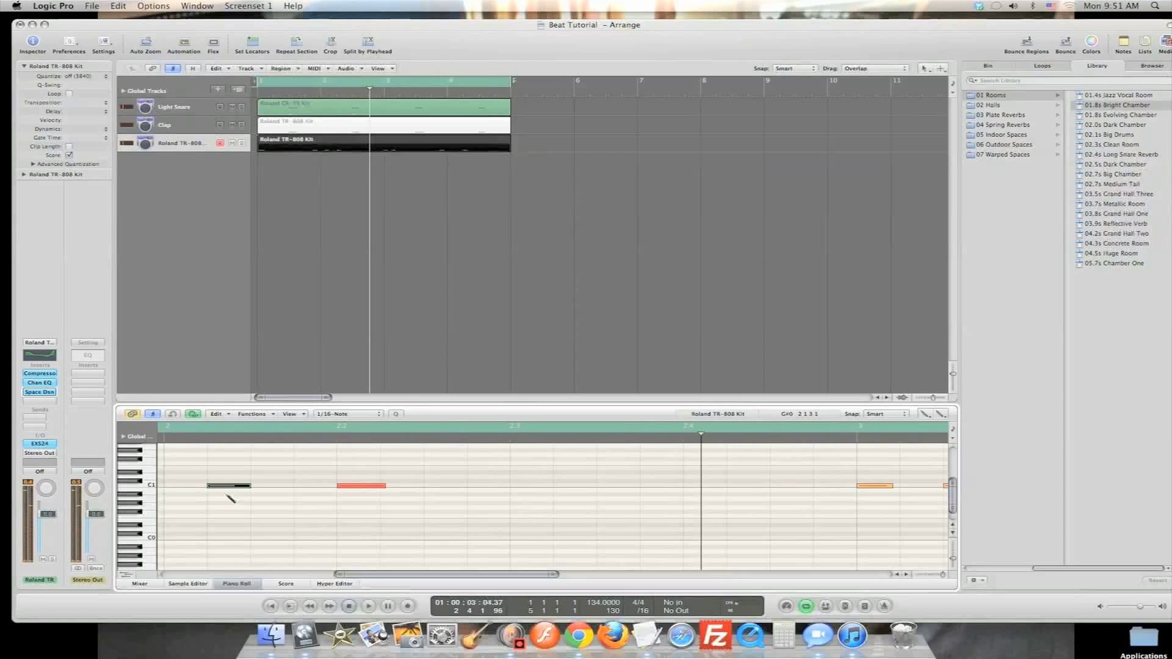
Move the added C1 note one sixteenth later in bar 2 and play the pattern back to check its timing
{"action": "left_click_drag", "start_coordinate": [227, 489], "coordinate": [270, 489]}
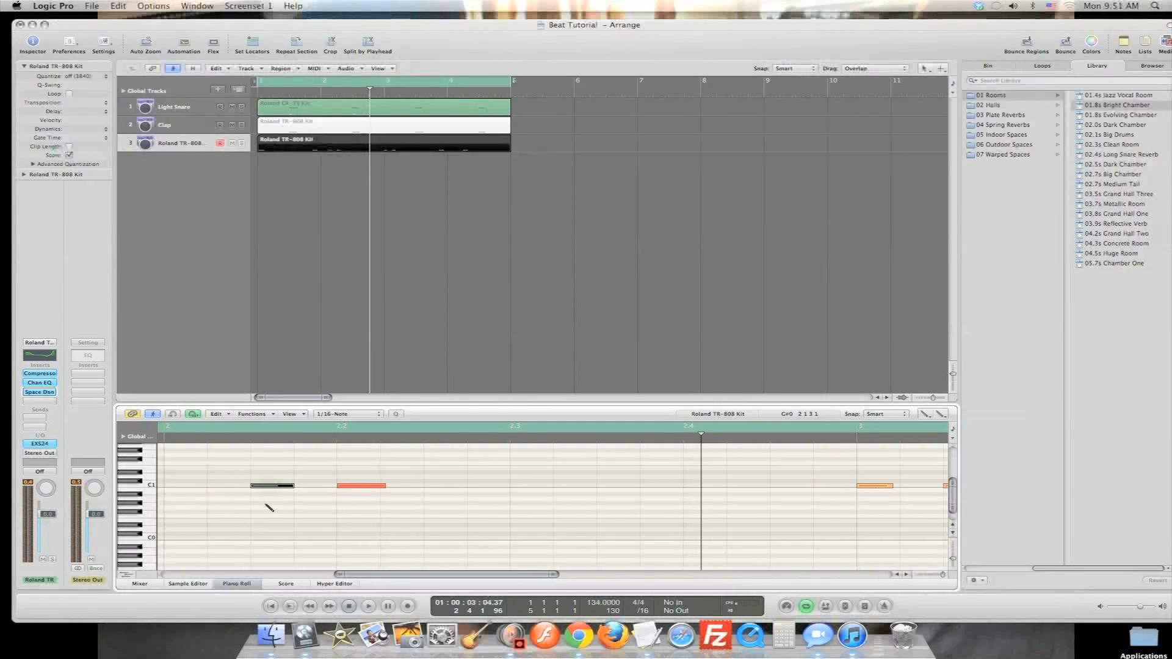
{"action": "key", "text": "space"}
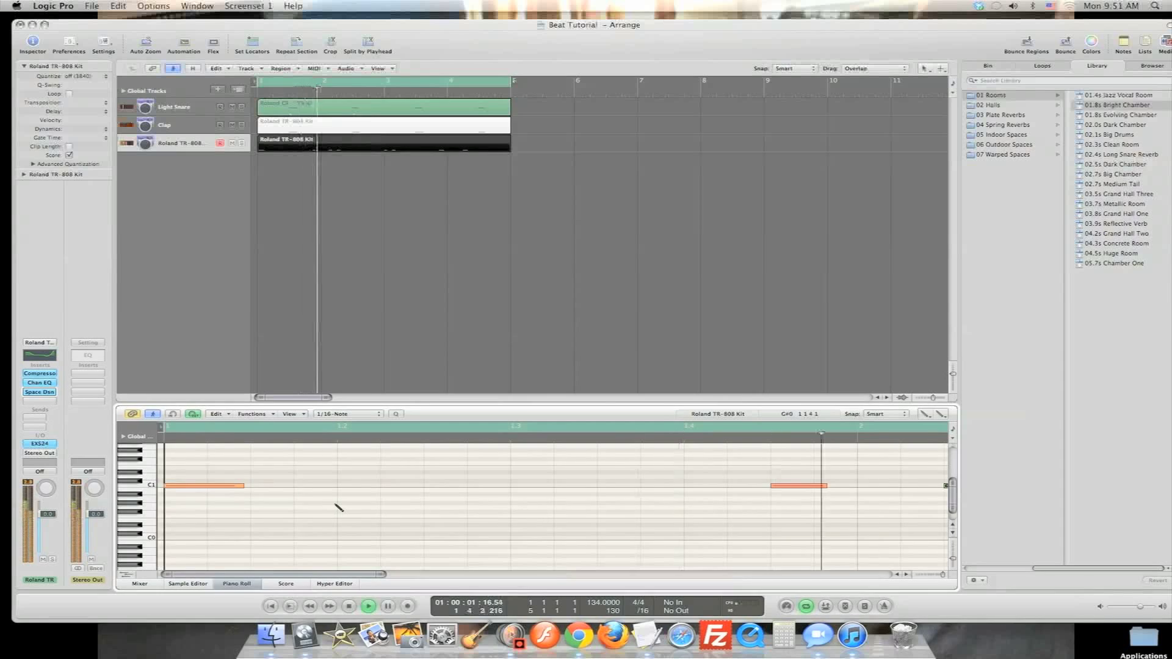
{"action": "key", "text": "space"}
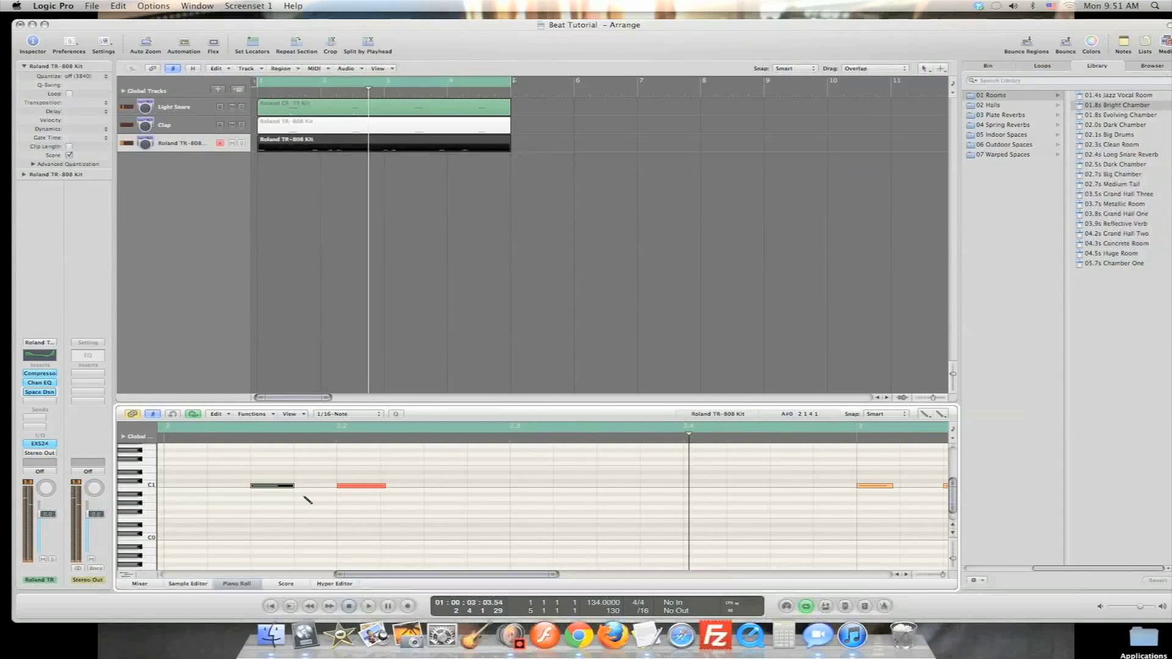
{"action": "key", "text": "space"}
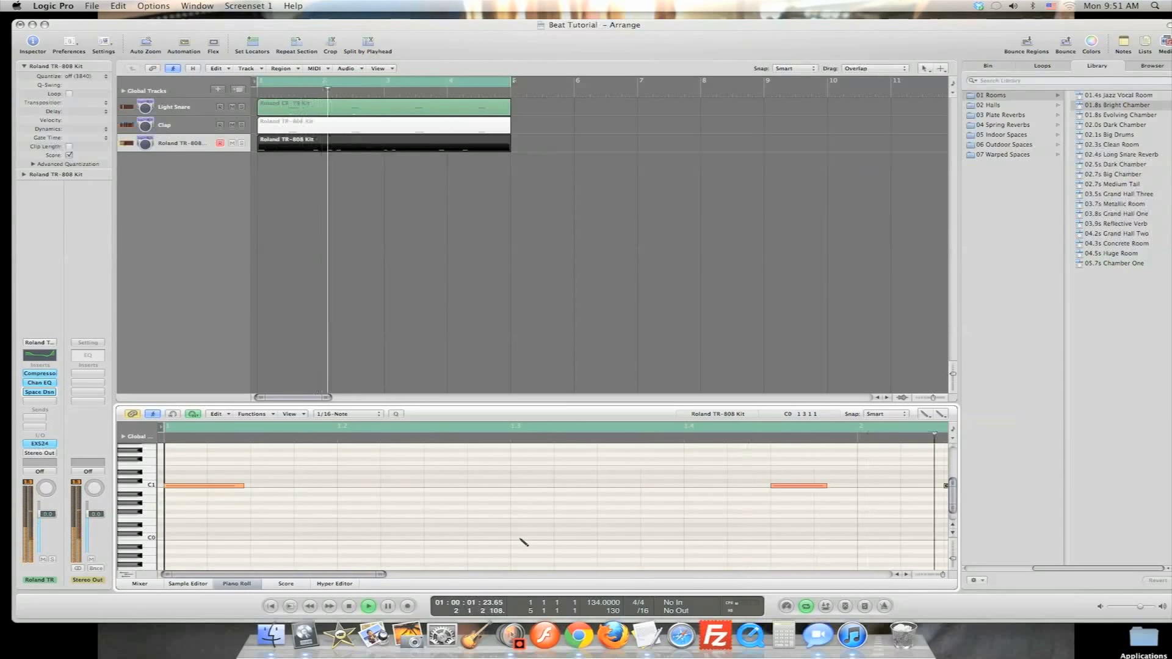
{"action": "key", "text": "space"}
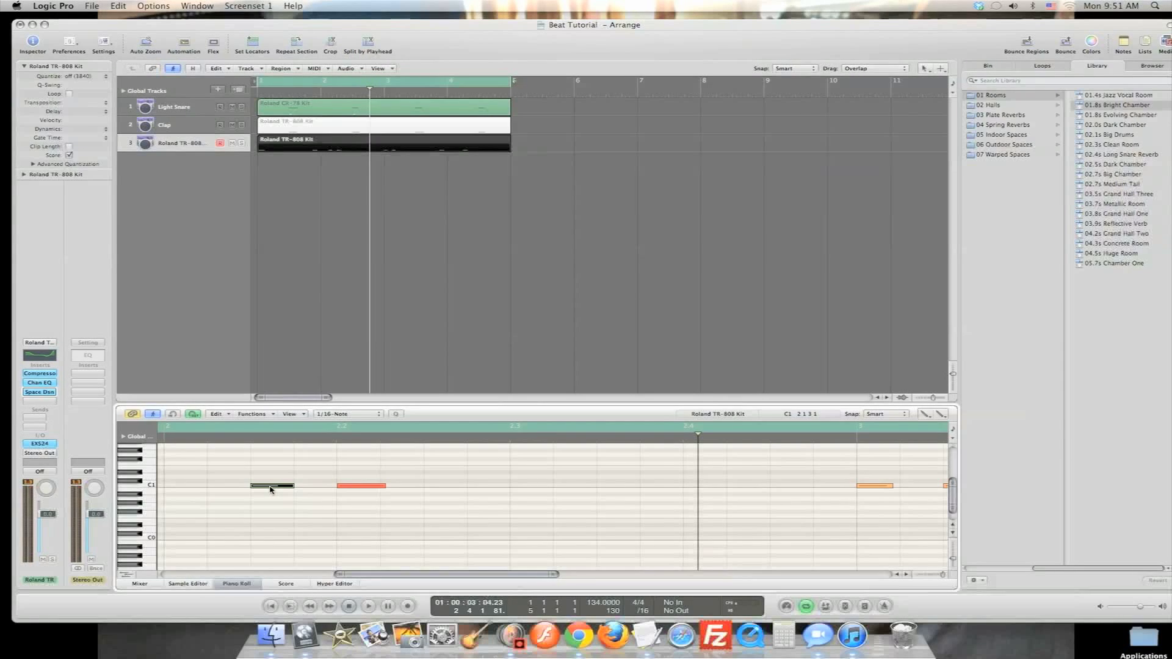
Delete the added C1 note from bar 2 and play the beat back without it
{"action": "key", "text": "Delete"}
{"action": "key", "text": "space"}
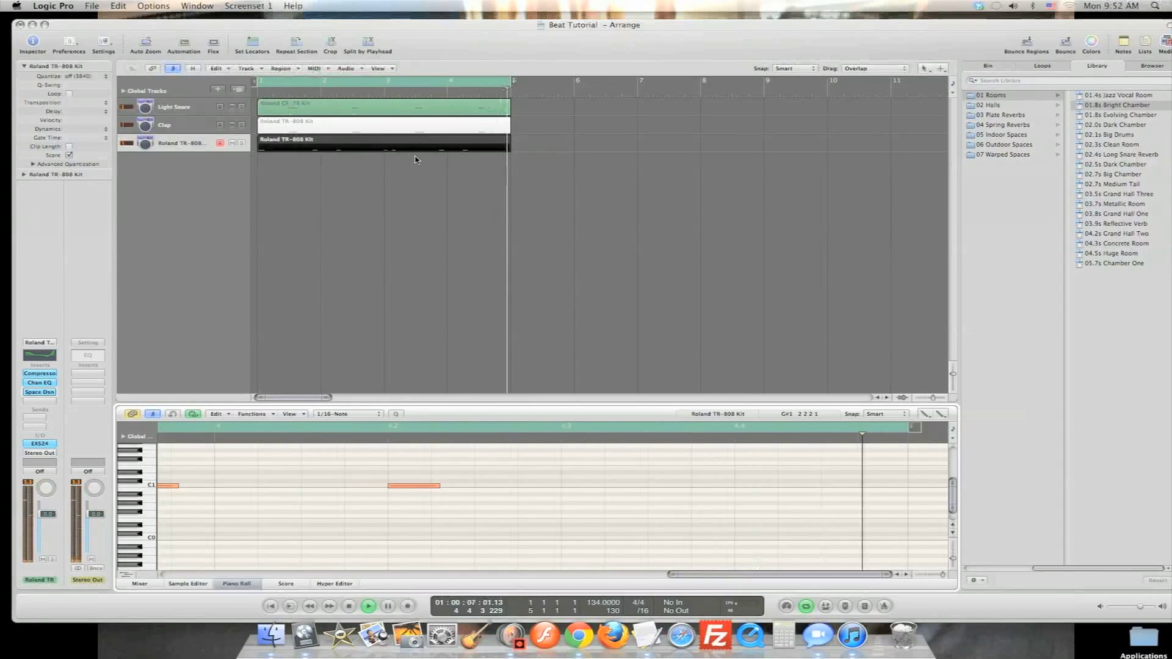
{"action": "key", "text": "space"}
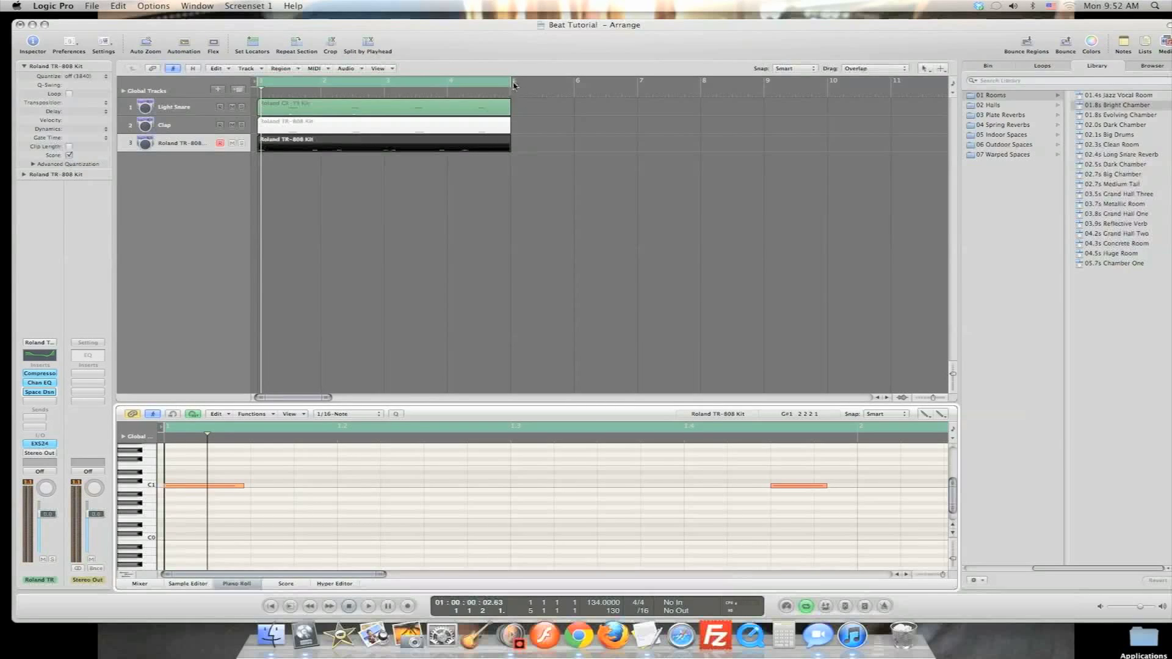
Extend the cycle range to eight bars, from bar 1 to bar 9
{"action": "left_click_drag", "start_coordinate": [510, 80], "coordinate": [765, 89]}
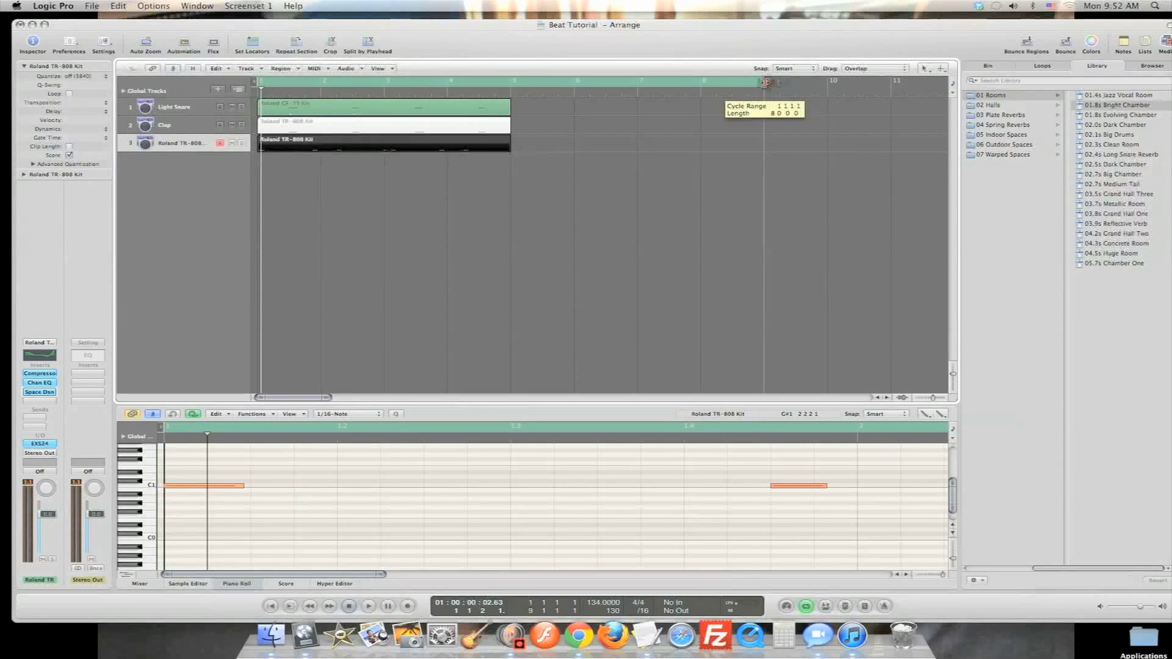
{"action": "left_click", "coordinate": [469, 115]}
{"action": "left_click", "coordinate": [467, 127], "text": "shift"}
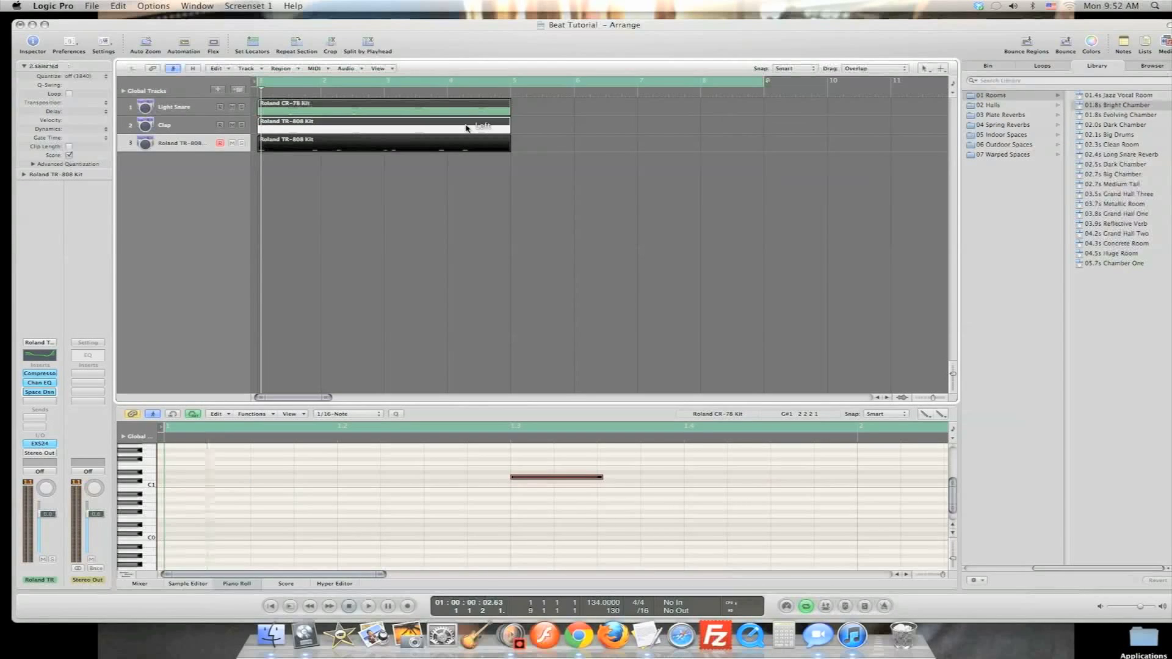
{"action": "left_click", "coordinate": [473, 144], "text": "shift"}
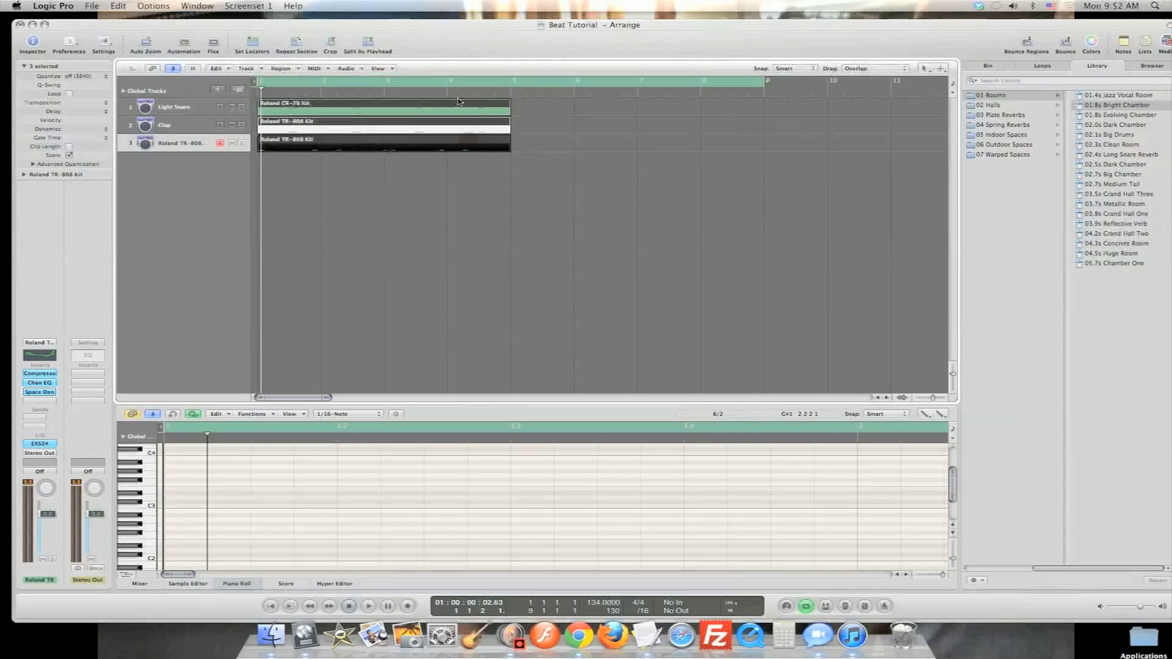
{"action": "left_click", "coordinate": [513, 175]}
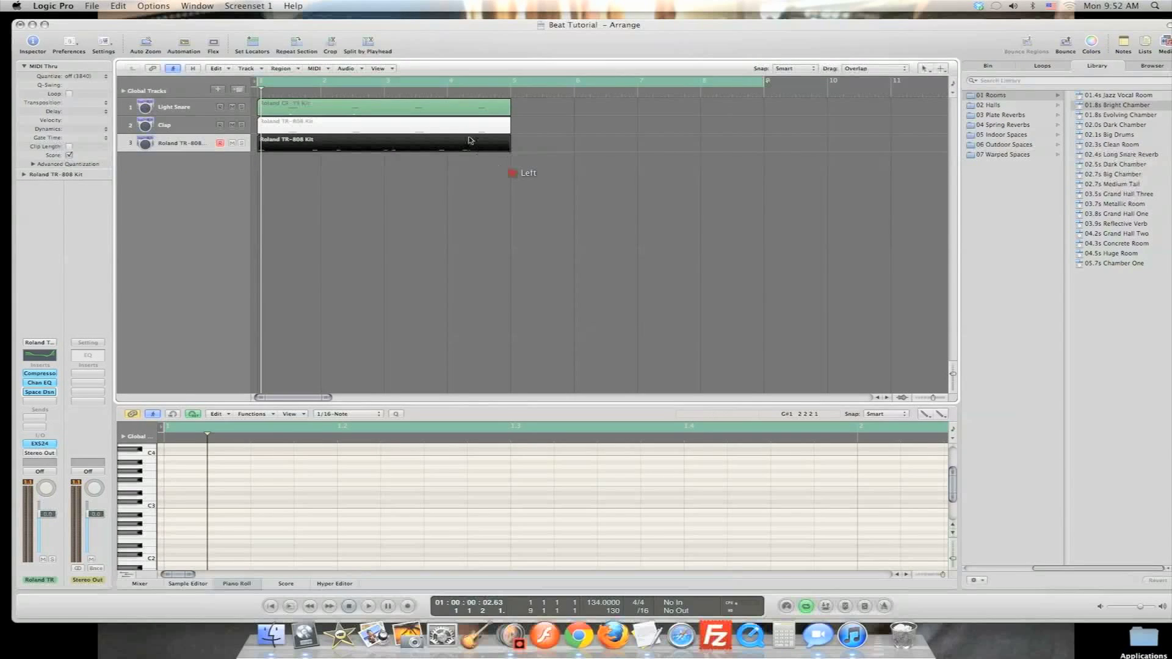
Duplicate the regions of all three drum tracks together so the copies start at bar 5, and play the arrangement back
{"action": "left_click", "coordinate": [448, 110]}
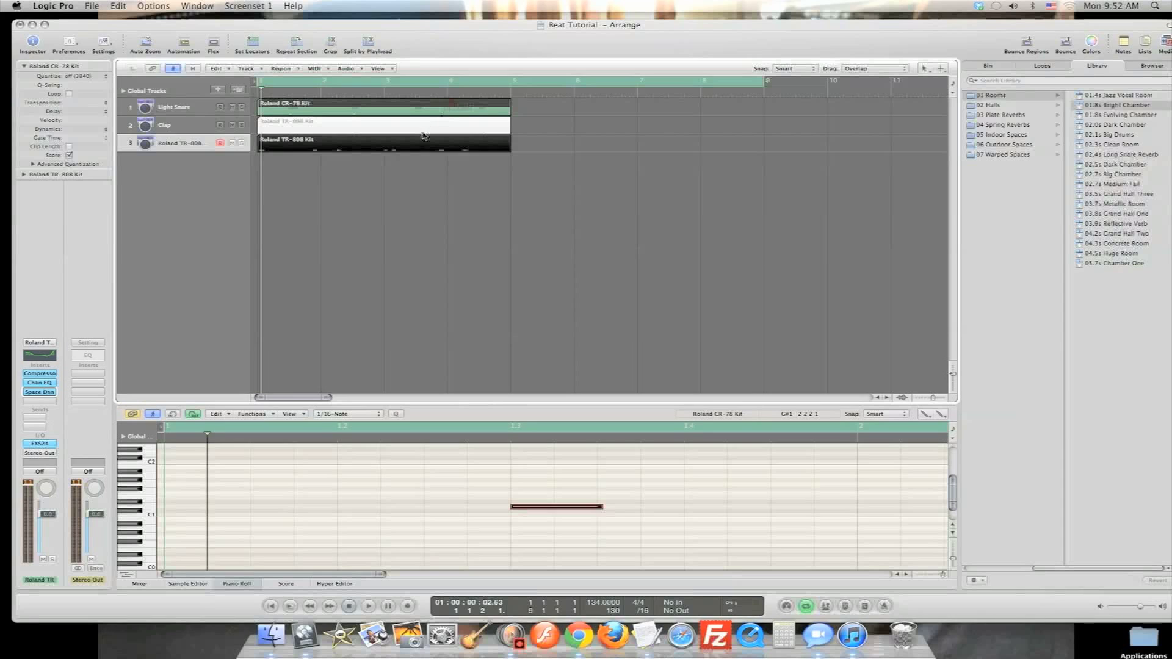
{"action": "left_click", "coordinate": [431, 128], "text": "shift"}
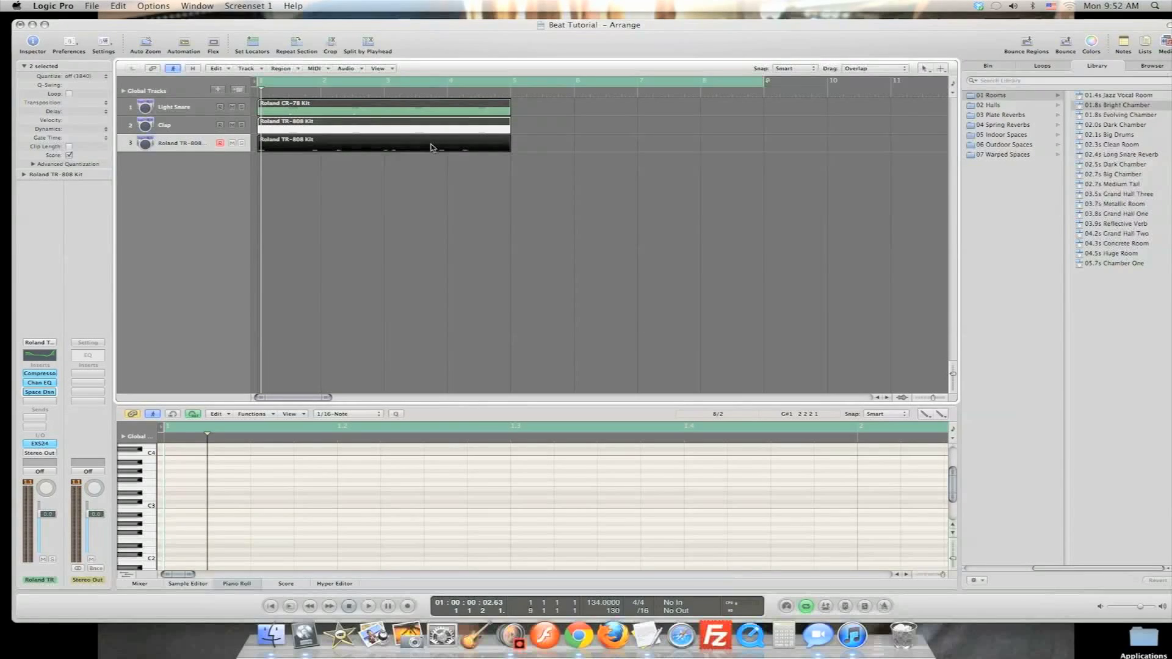
{"action": "left_click", "coordinate": [421, 148], "text": "shift"}
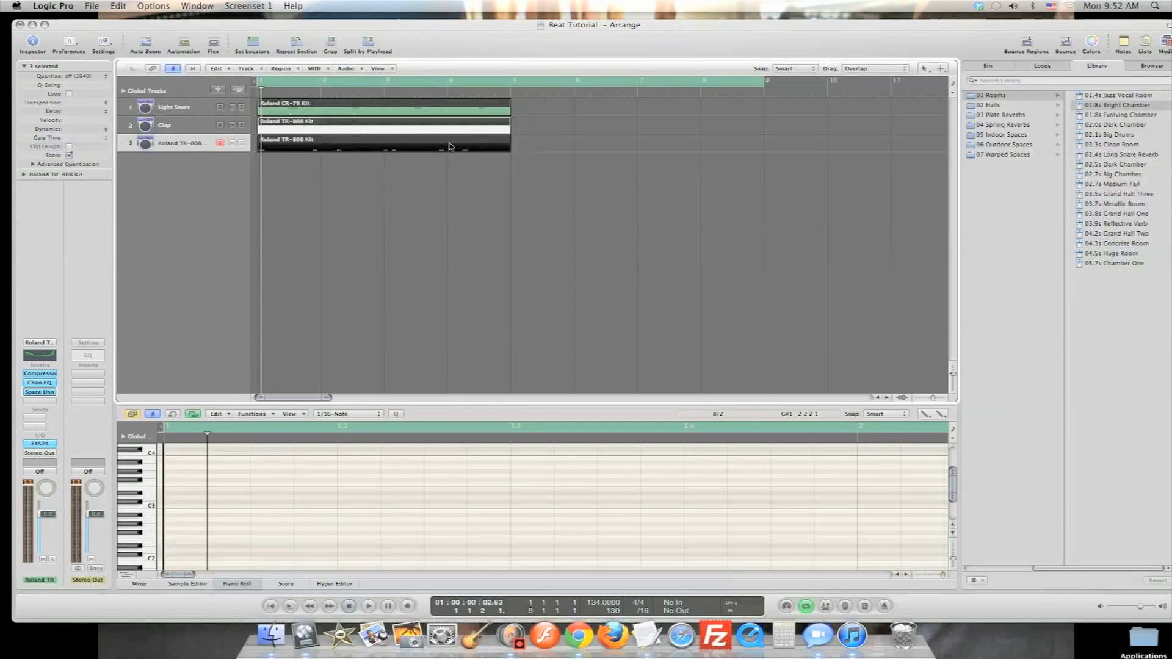
{"action": "left_click", "coordinate": [511, 92]}
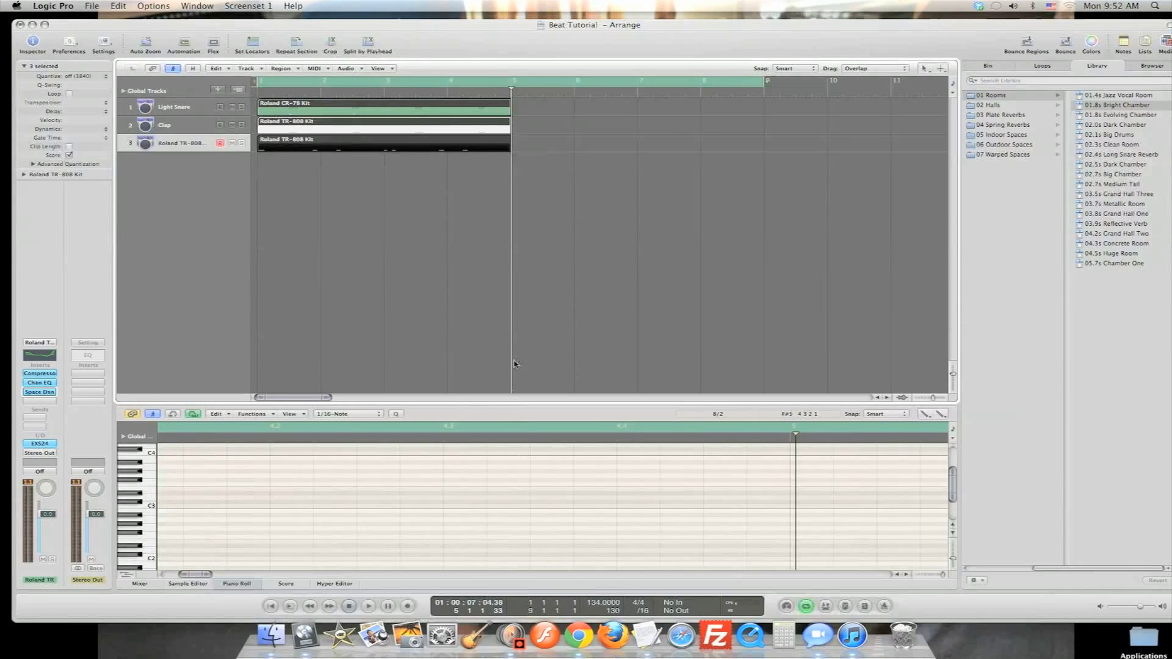
{"action": "left_click_drag", "start_coordinate": [513, 91], "coordinate": [511, 88]}
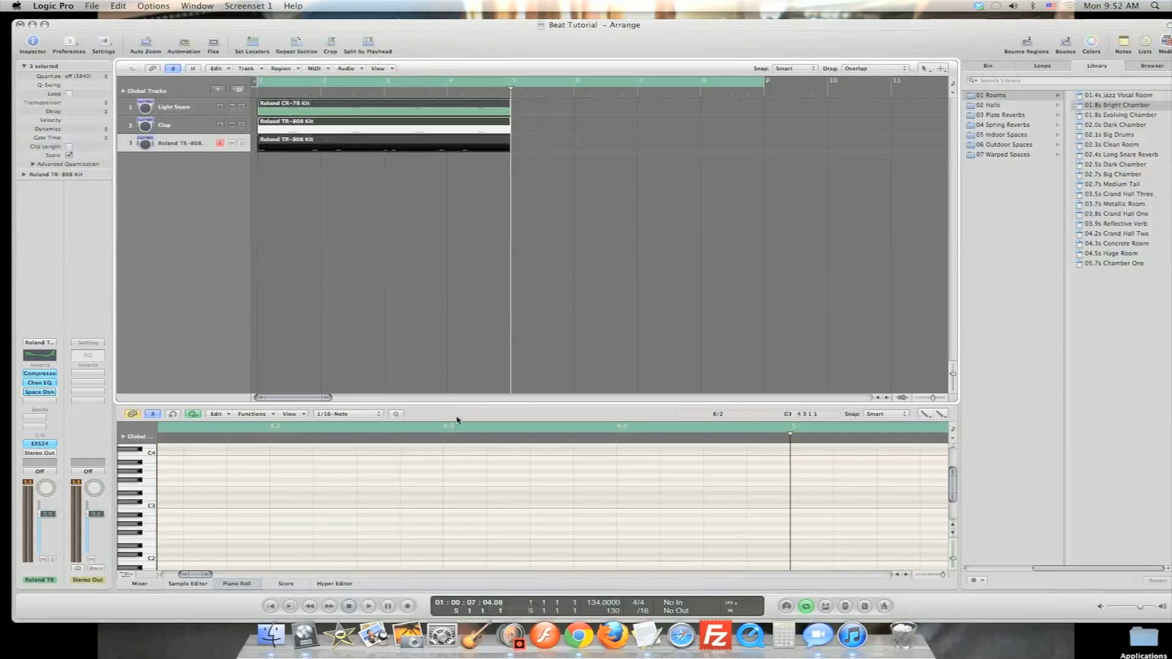
{"action": "key", "text": "super+r"}
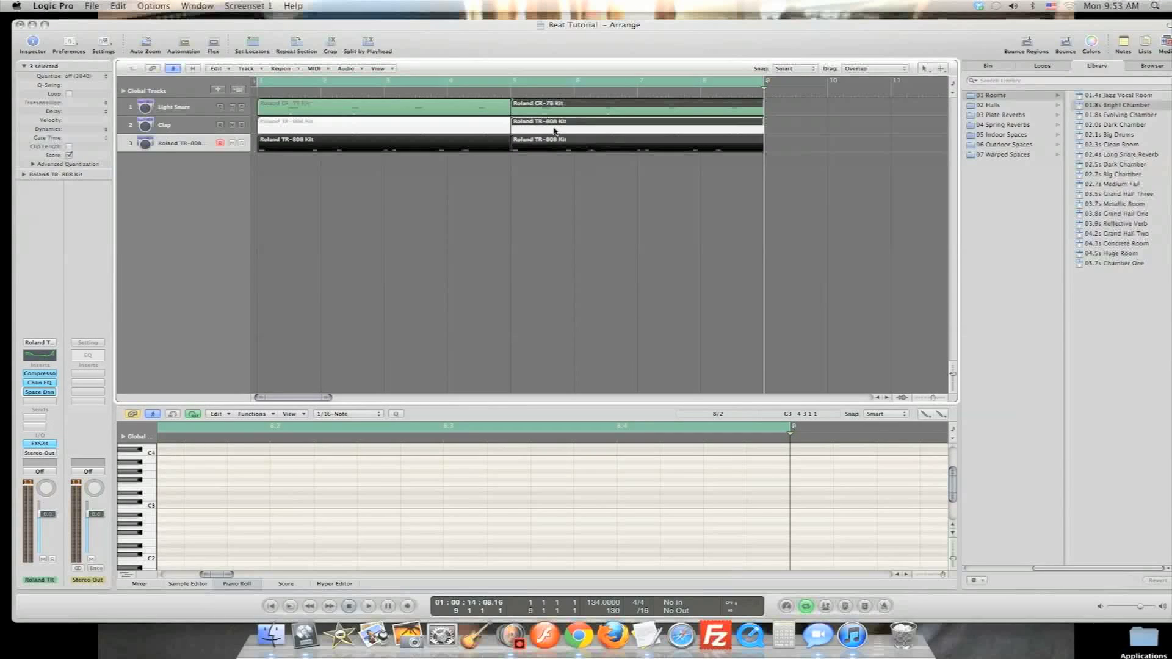
{"action": "key", "text": "space"}
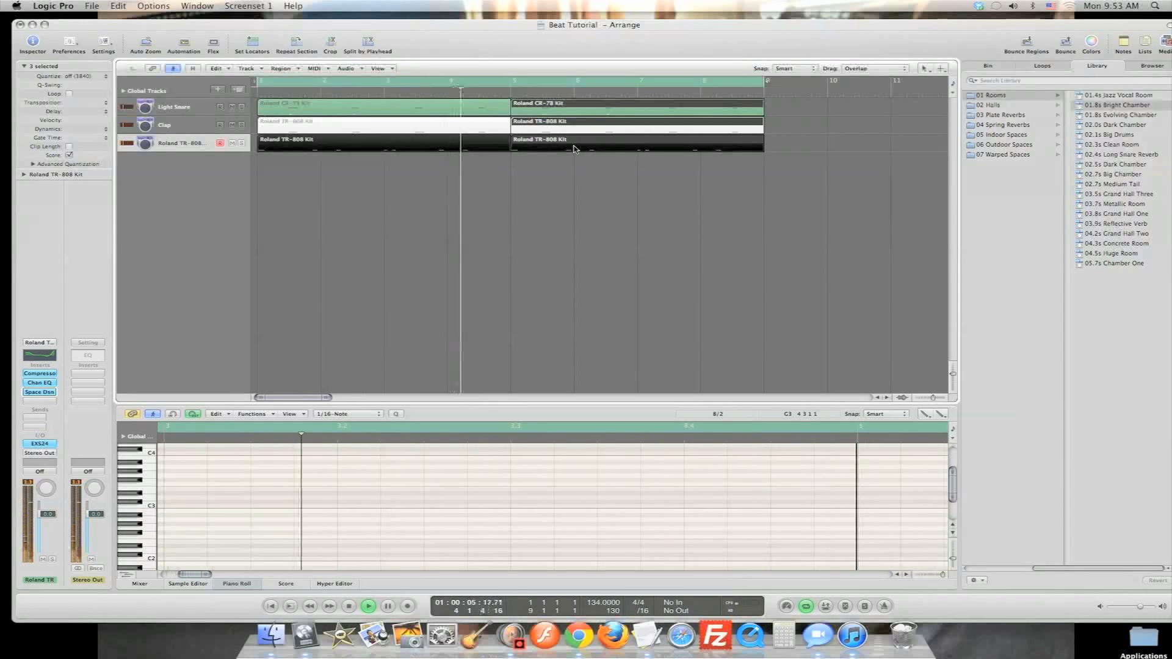
Add an extra note to the copied Light Snare region on the last sixteenth before beat 4 of bar 5, and play the beat
{"action": "key", "text": "space"}
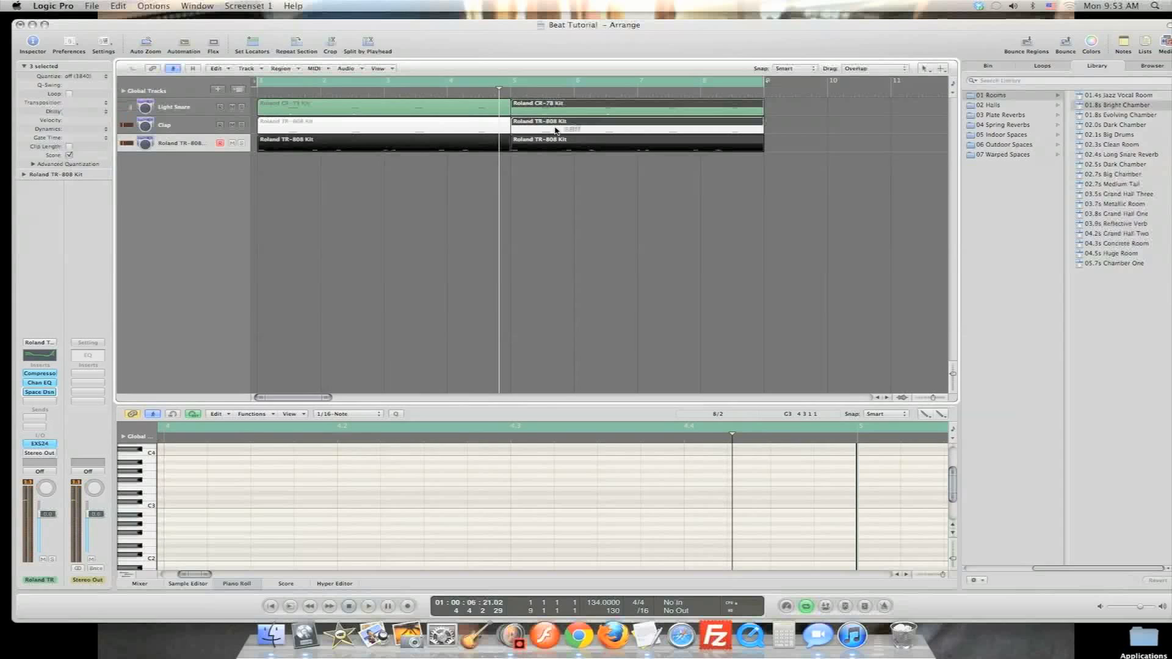
{"action": "left_click", "coordinate": [546, 183]}
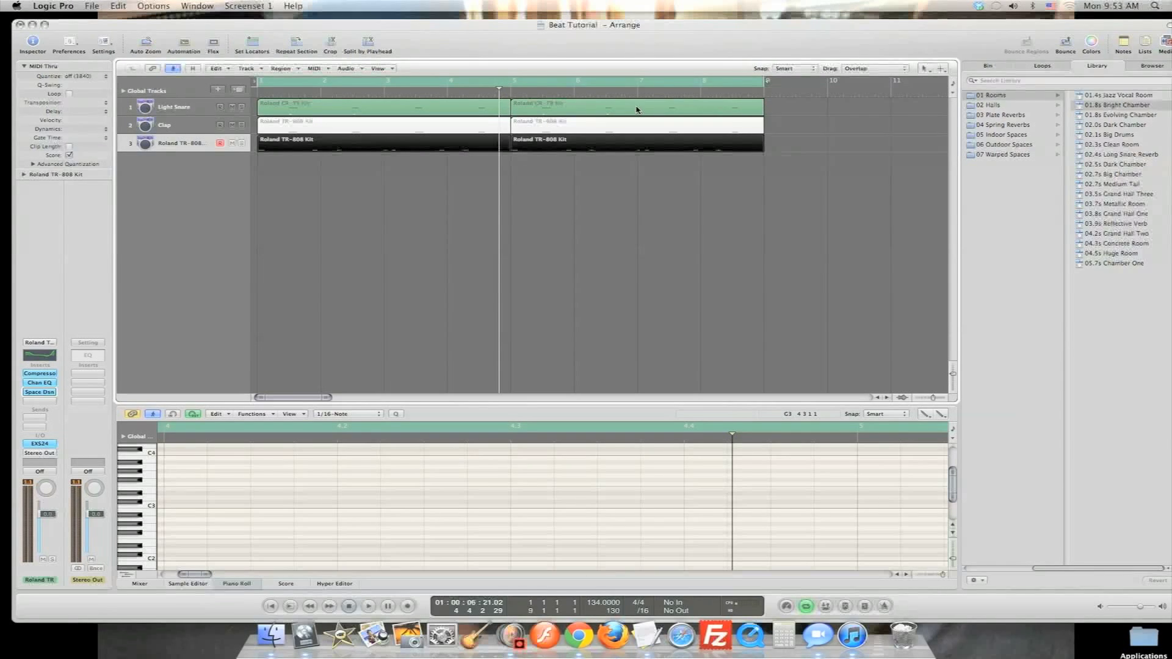
{"action": "left_click", "coordinate": [562, 113]}
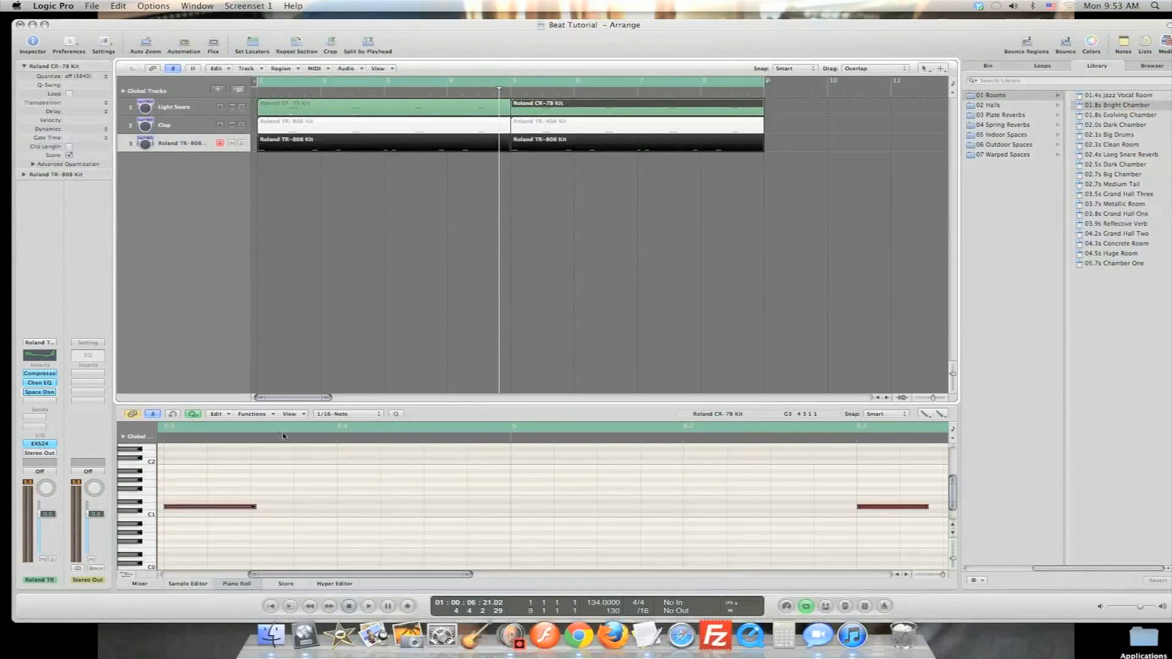
{"action": "left_click_drag", "start_coordinate": [332, 578], "coordinate": [232, 578]}
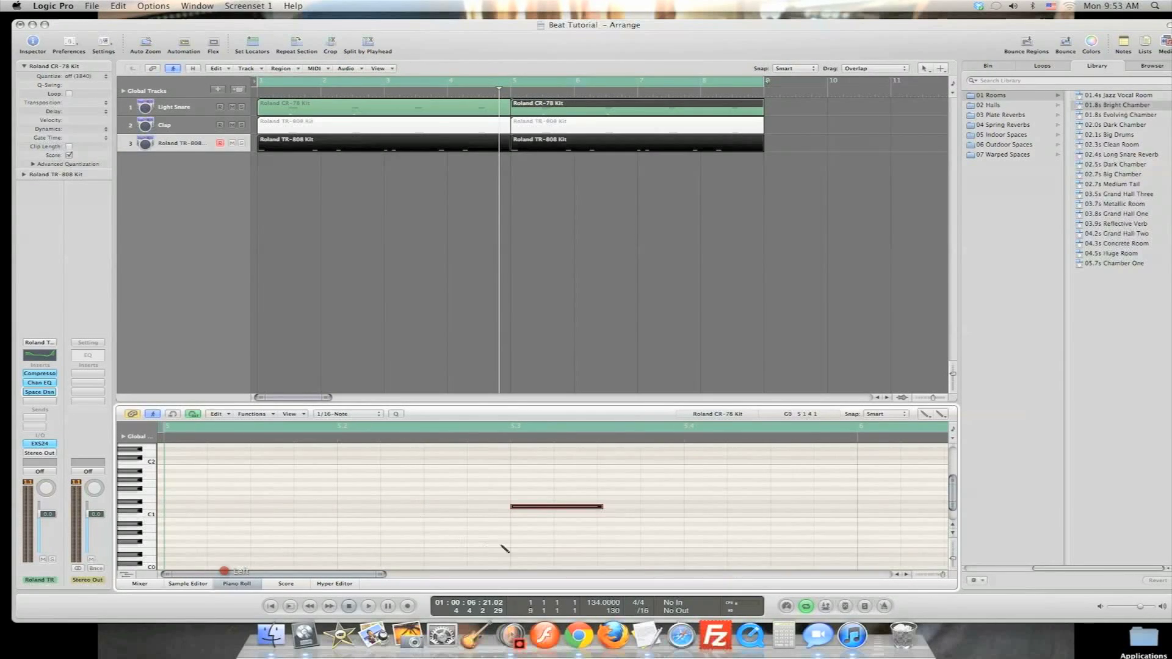
{"action": "left_click", "coordinate": [642, 507]}
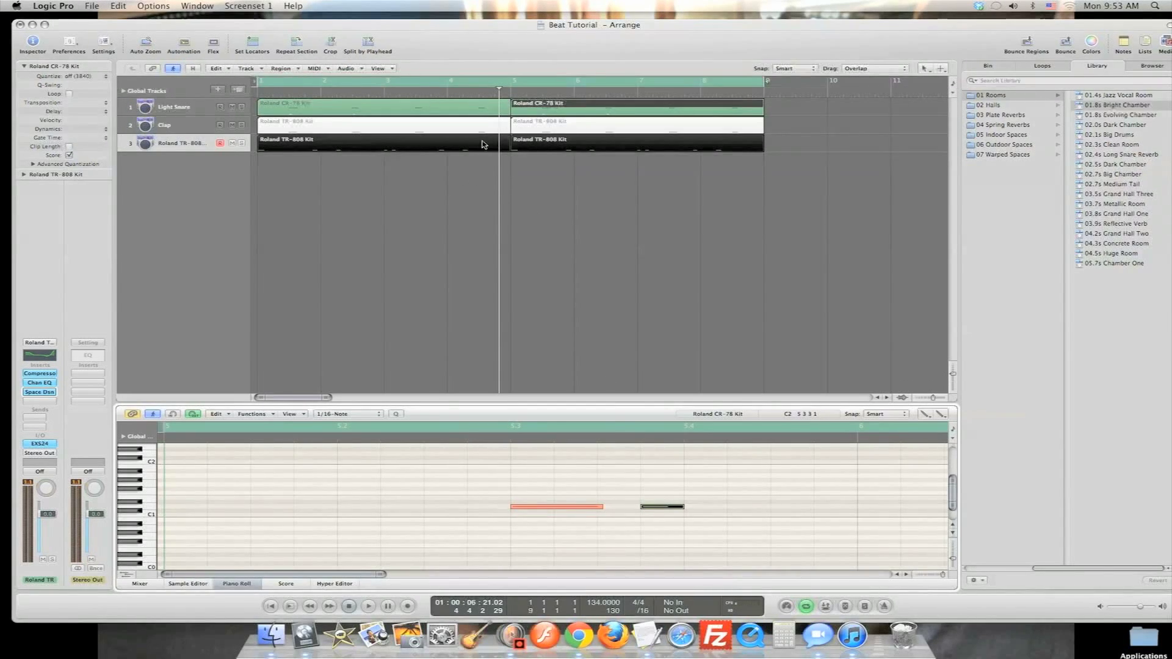
{"action": "key", "text": "Return"}
{"action": "key", "text": "space"}
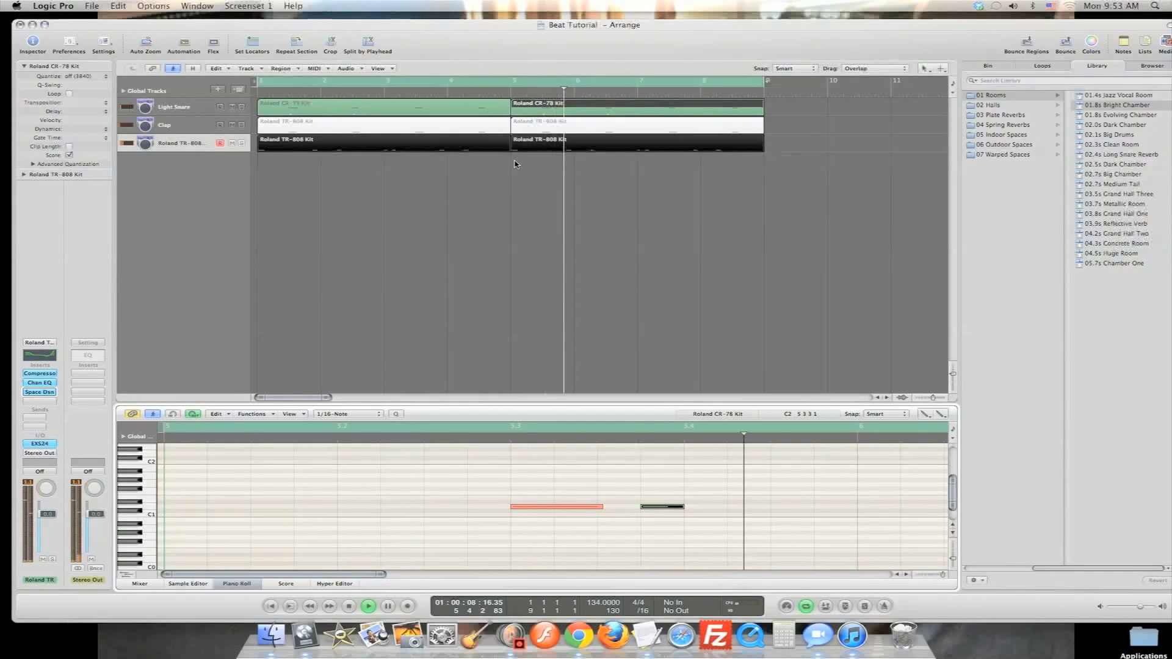
{"action": "key", "text": "space"}
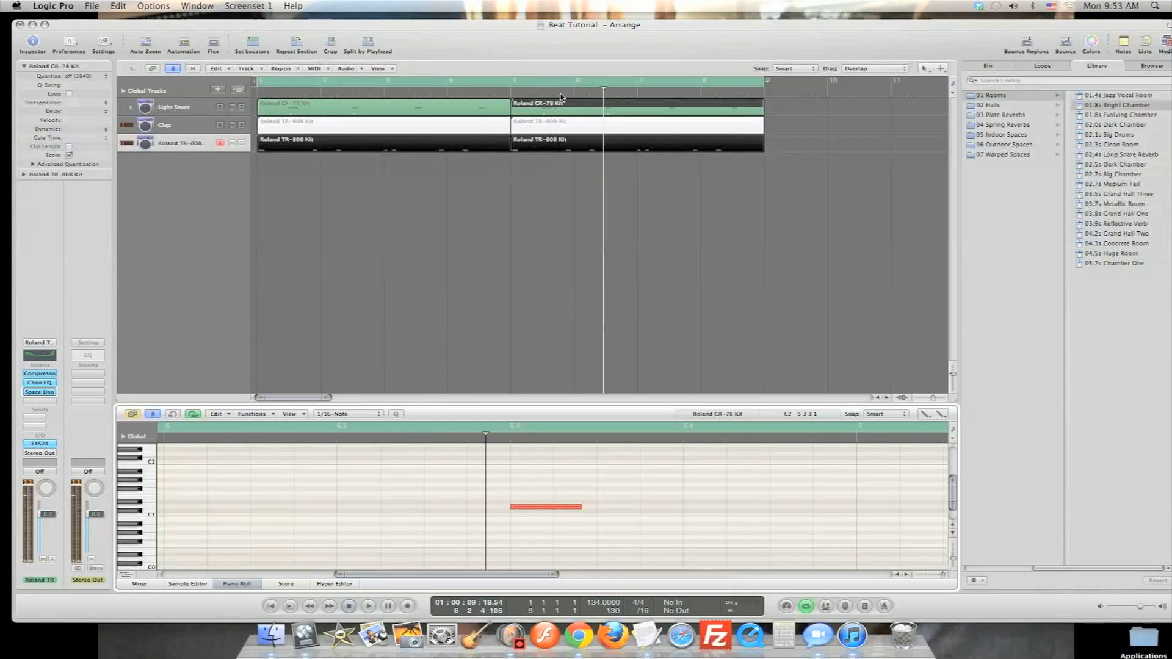
Delete the added note before beat 4 of bar 5 in the copied Light Snare region
{"action": "left_click_drag", "start_coordinate": [554, 573], "coordinate": [321, 573]}
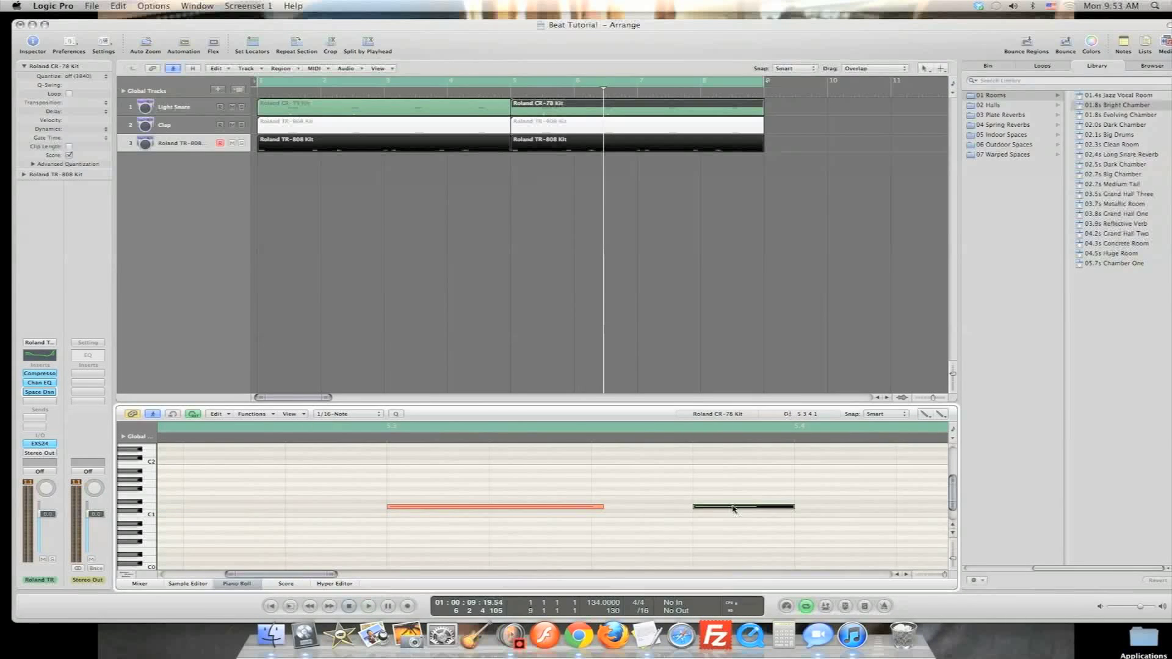
{"action": "key", "text": "Delete"}
{"action": "left_click_drag", "start_coordinate": [329, 574], "coordinate": [637, 572]}
Add two C1 notes to the third track's copied region, on the third and fourth sixteenths of beat 1 in bar 5
{"action": "left_click", "coordinate": [534, 148]}
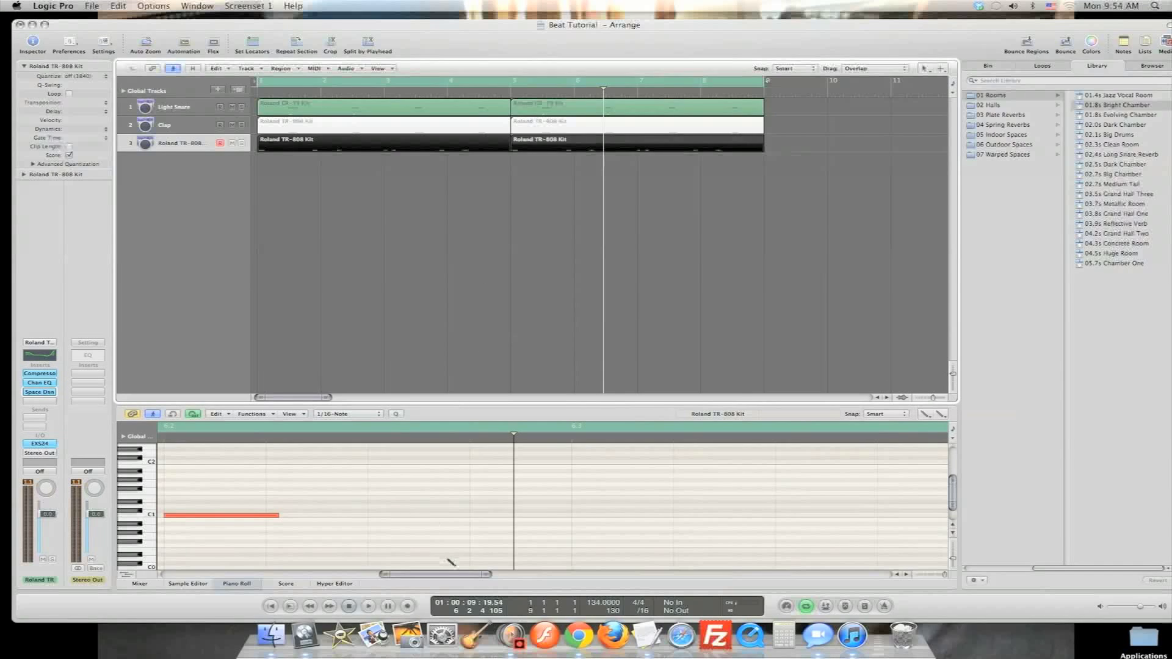
{"action": "left_click_drag", "start_coordinate": [455, 574], "coordinate": [219, 566]}
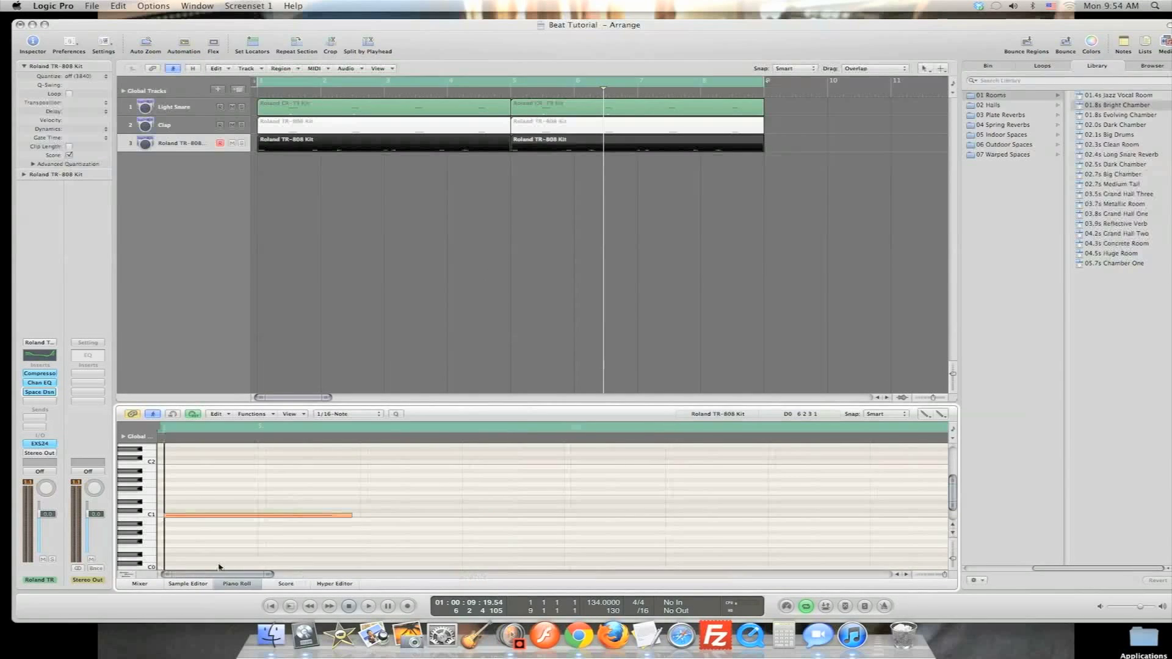
{"action": "left_click_drag", "start_coordinate": [307, 568], "coordinate": [308, 567]}
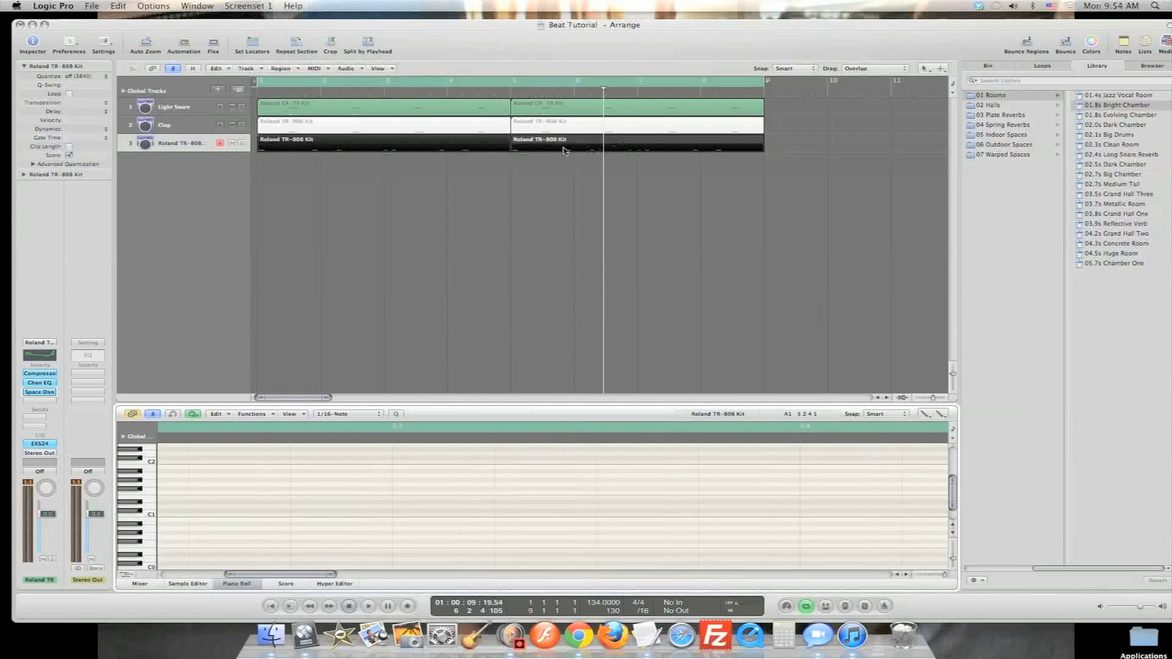
{"action": "left_click", "coordinate": [179, 573]}
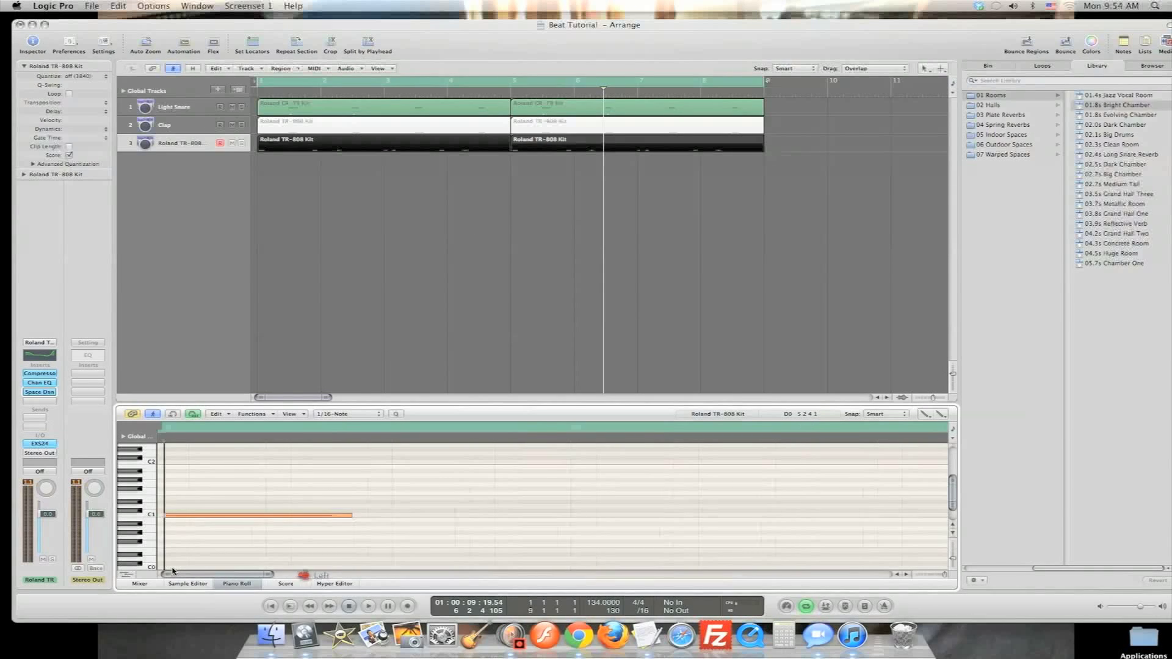
{"action": "left_click", "coordinate": [372, 516]}
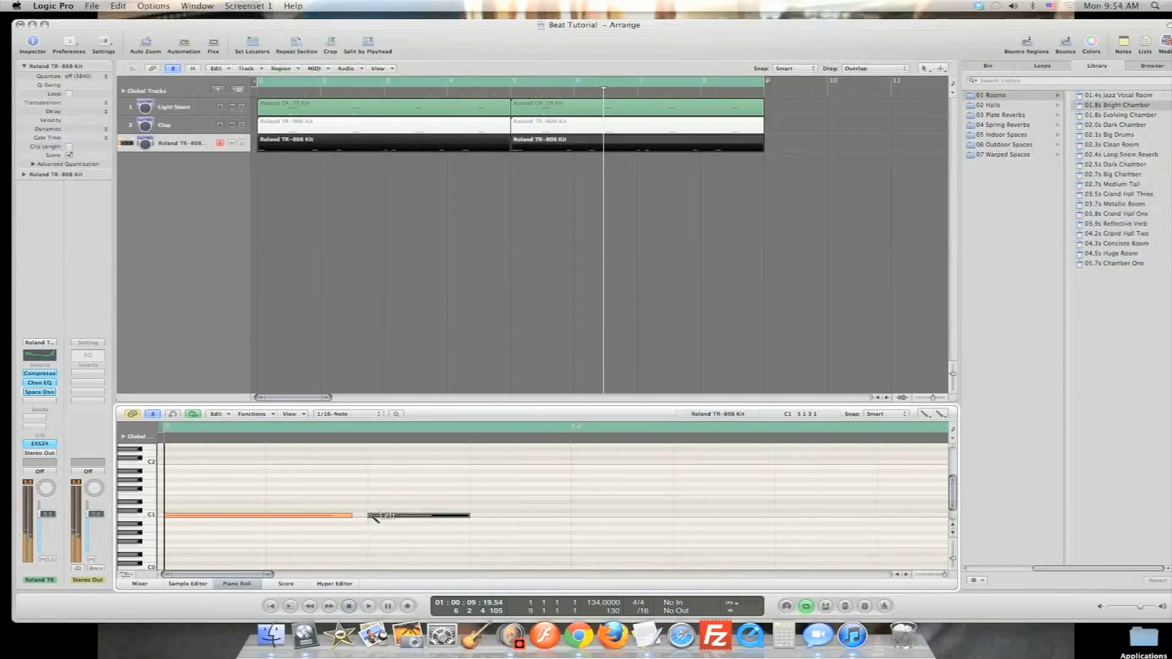
{"action": "left_click", "coordinate": [479, 517]}
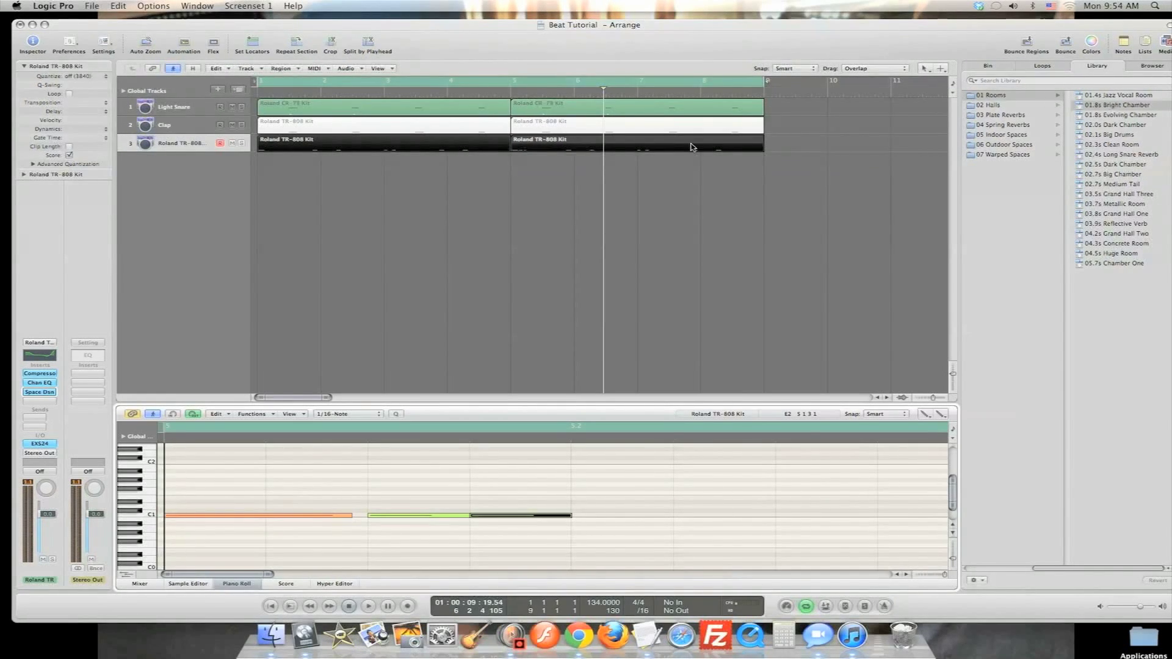
Examine the notes in the Light Snare and Clap regions, both the copies and the originals
{"action": "left_click", "coordinate": [541, 127]}
{"action": "left_click", "coordinate": [556, 112]}
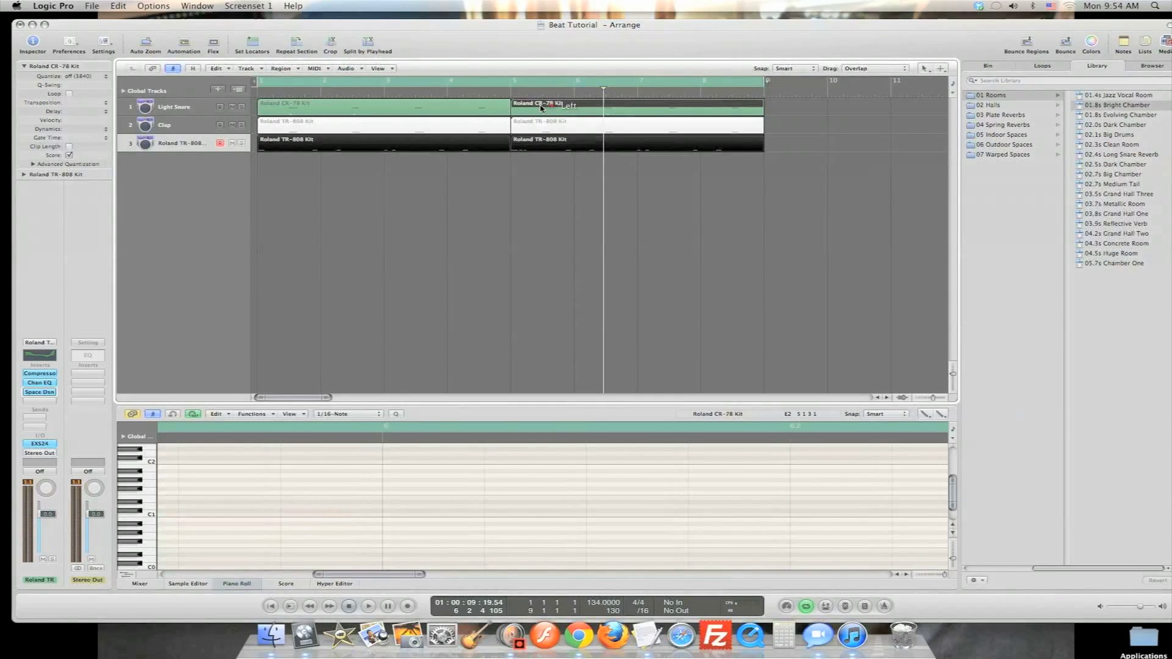
{"action": "left_click", "coordinate": [474, 114]}
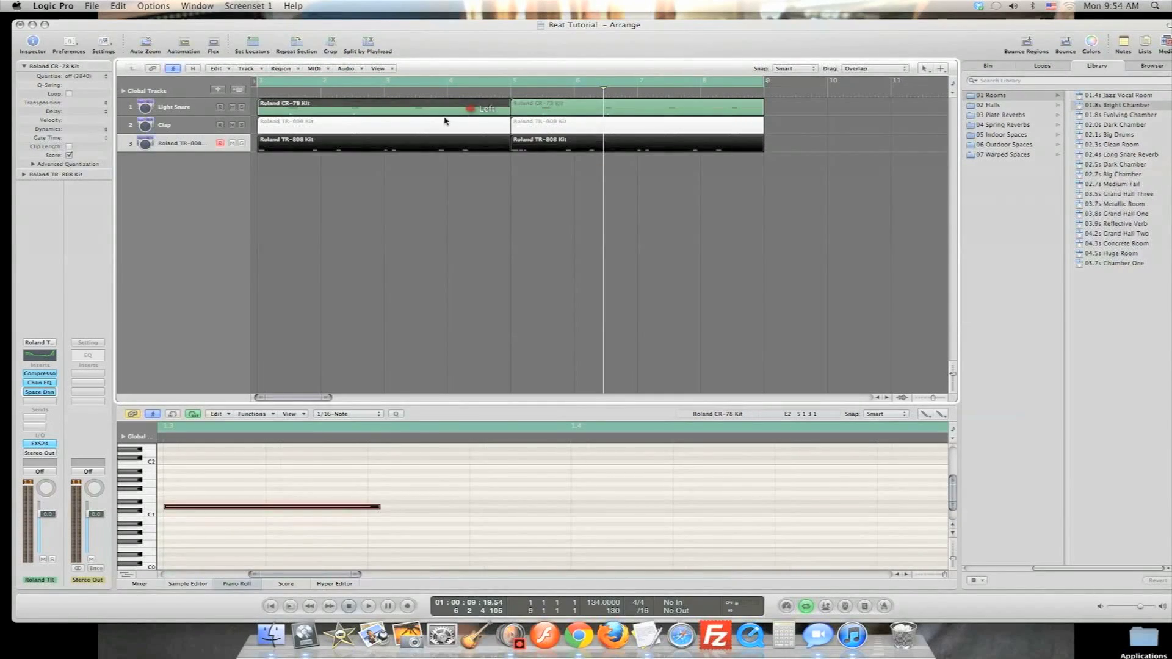
{"action": "left_click", "coordinate": [414, 130]}
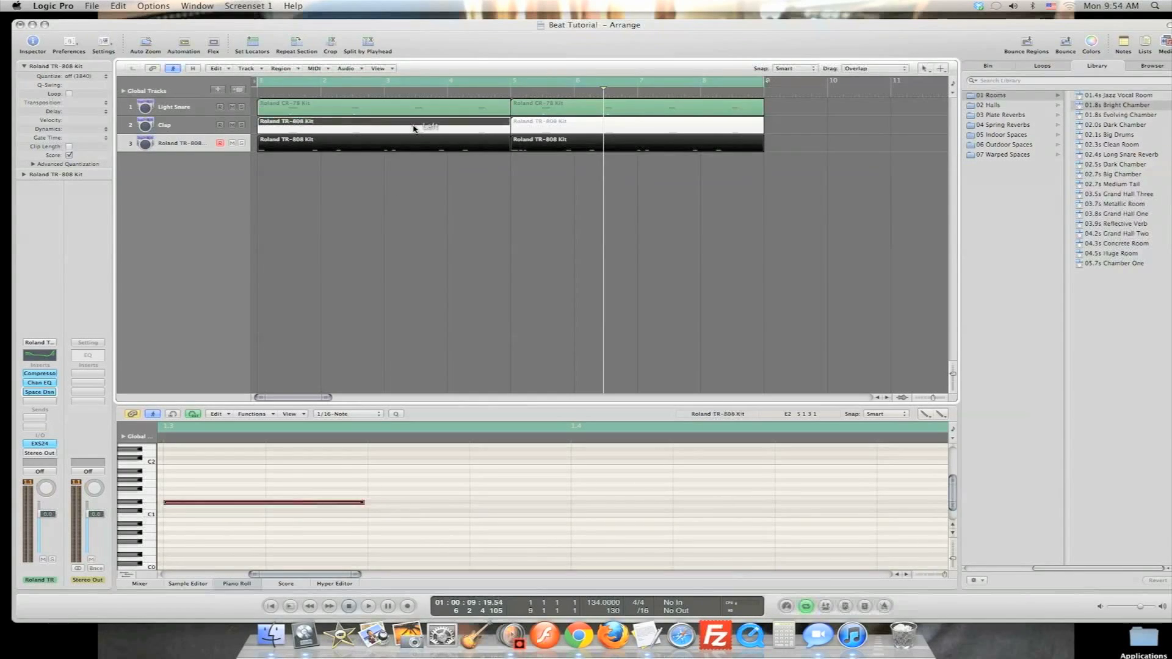
Play the beat, and add a C1 note on beat 2 of bar 5 in the third track's copied region
{"action": "left_click", "coordinate": [529, 144]}
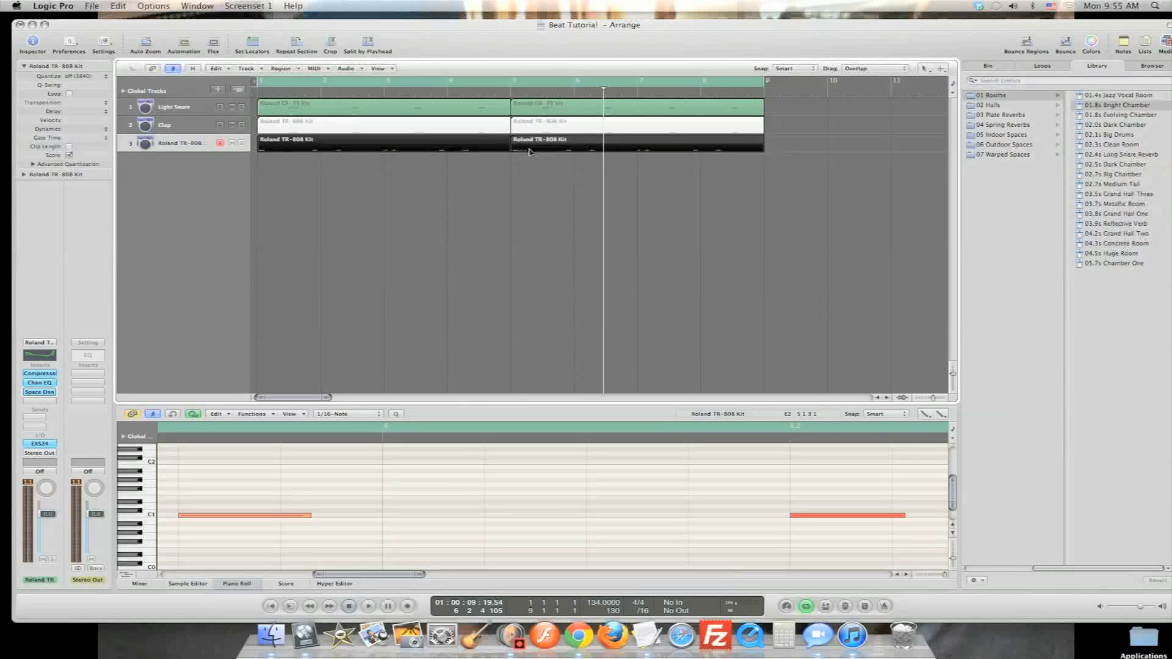
{"action": "key", "text": "space"}
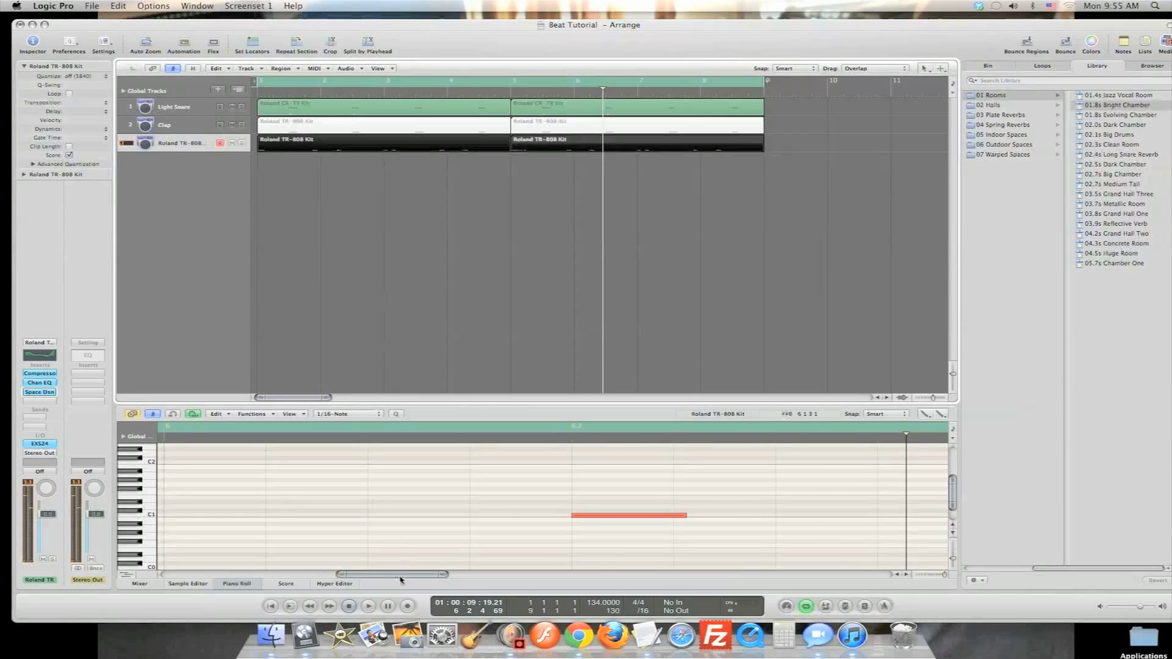
{"action": "left_click_drag", "start_coordinate": [370, 578], "coordinate": [420, 571]}
{"action": "left_click_drag", "start_coordinate": [340, 567], "coordinate": [191, 559]}
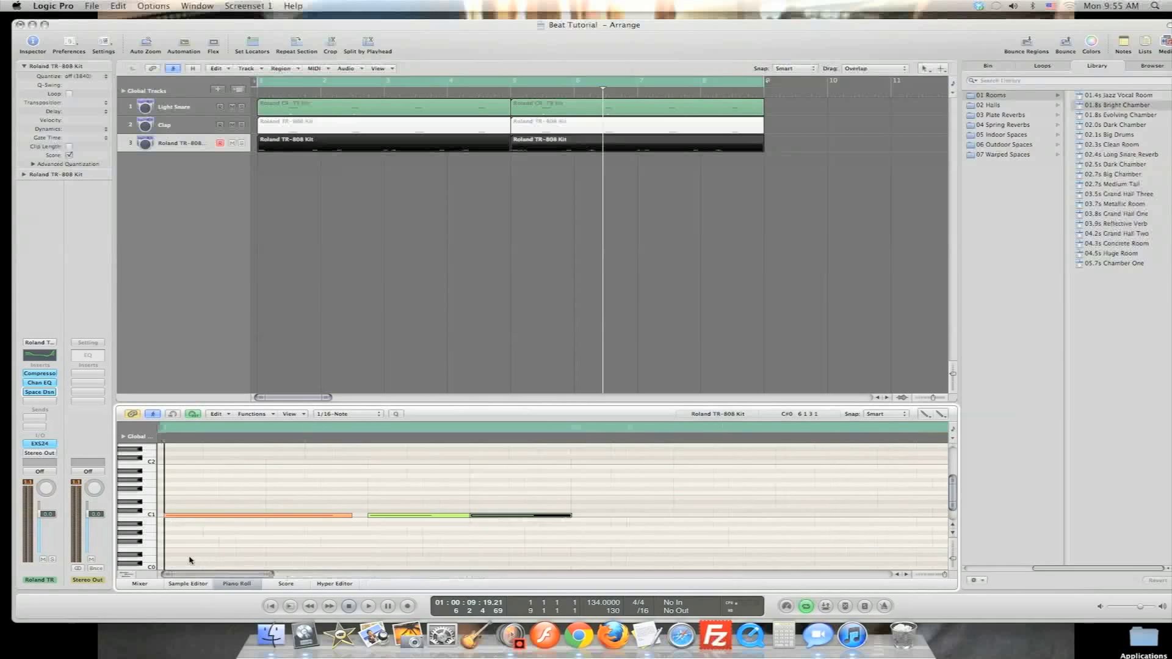
{"action": "left_click", "coordinate": [586, 516]}
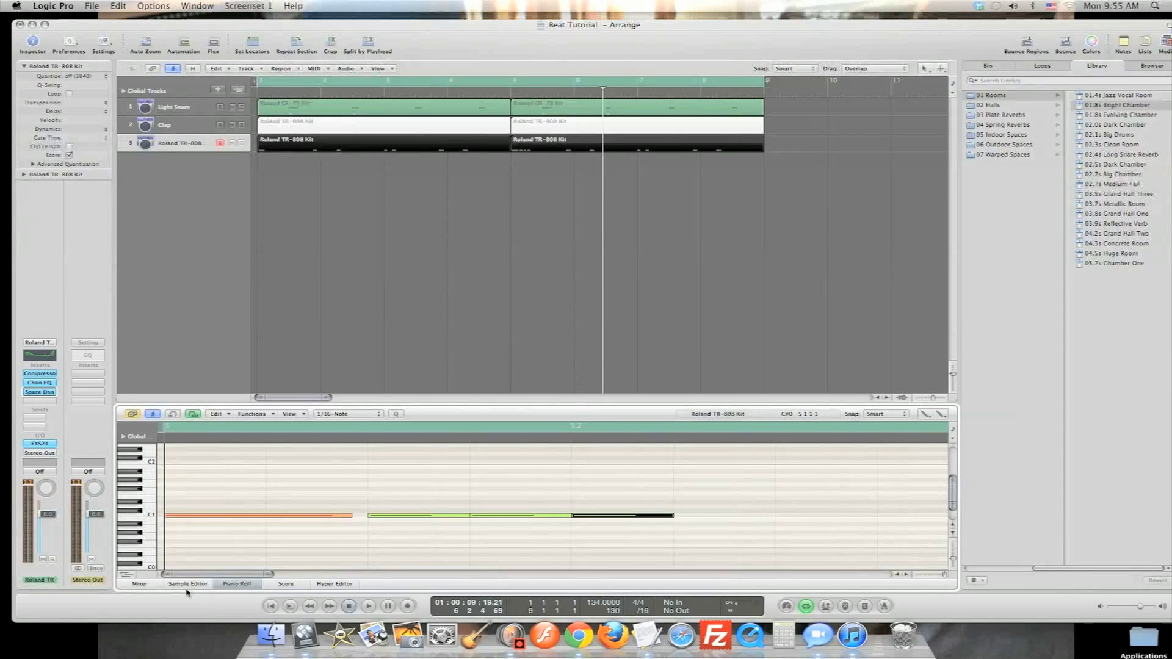
Raise the velocities of the three added C1 notes in bar 5 with the Hyper Editor, and play the arrangement from the start
{"action": "left_click", "coordinate": [324, 586]}
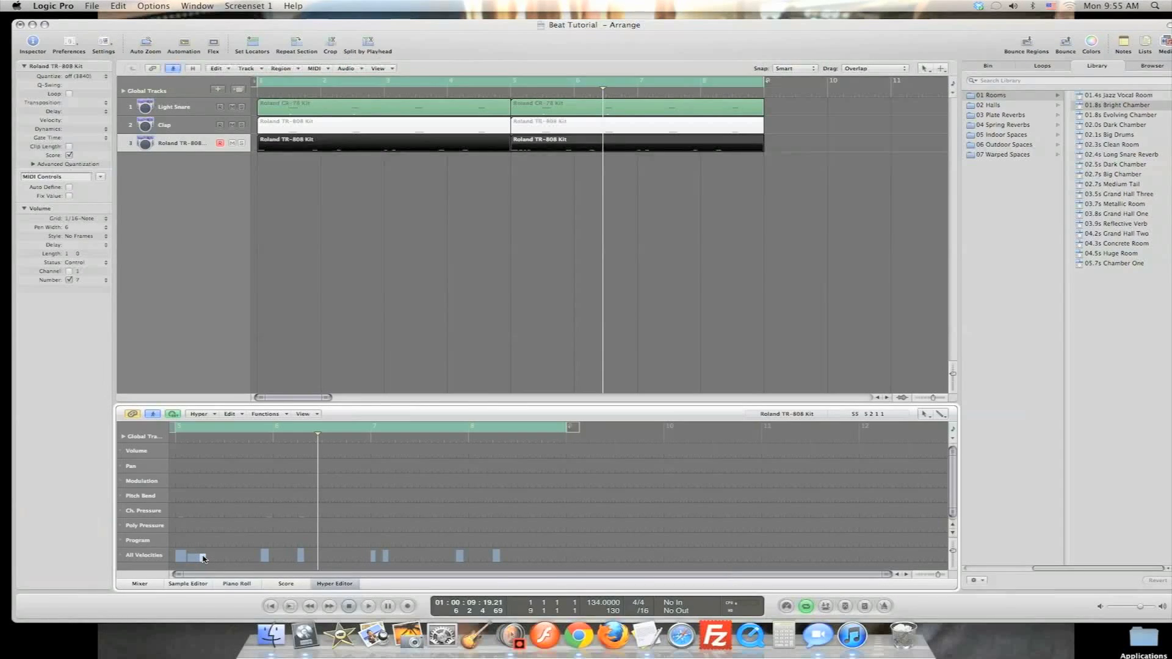
{"action": "left_click_drag", "start_coordinate": [887, 574], "coordinate": [160, 580]}
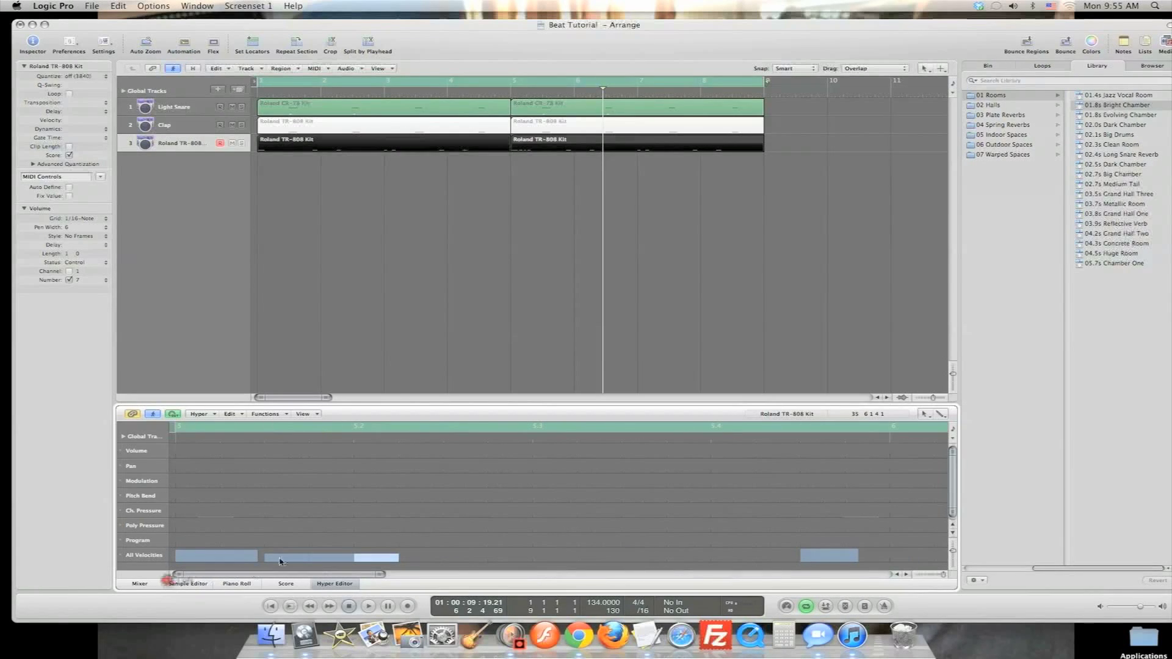
{"action": "left_click_drag", "start_coordinate": [289, 557], "coordinate": [289, 552]}
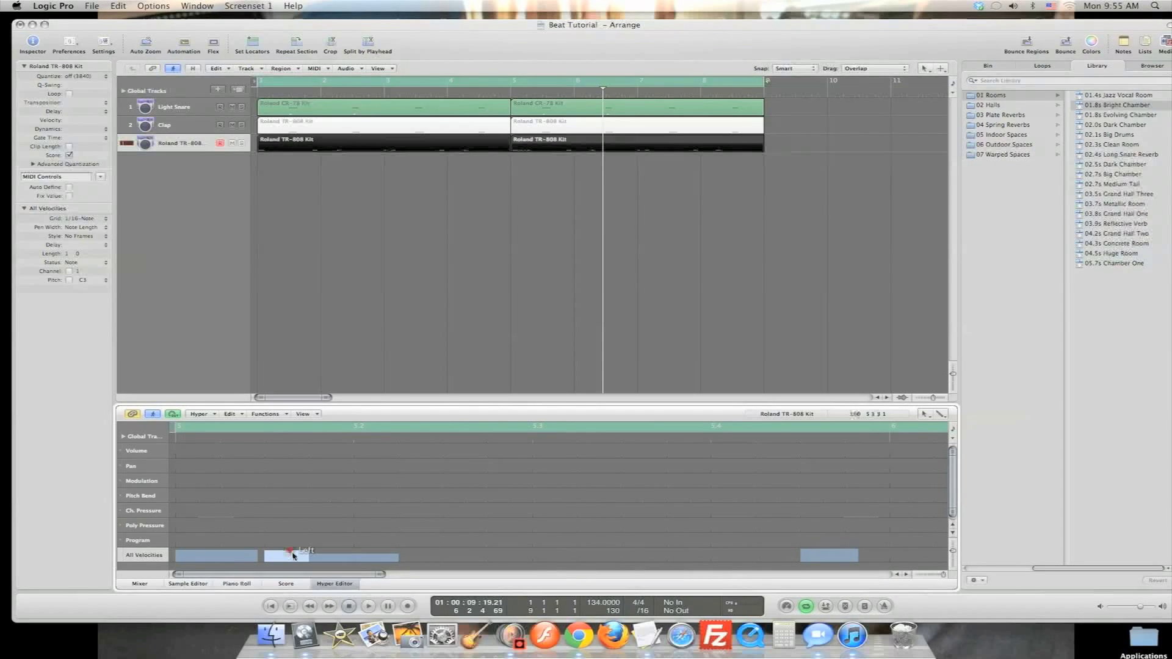
{"action": "left_click", "coordinate": [330, 558]}
{"action": "left_click_drag", "start_coordinate": [329, 557], "coordinate": [368, 551]}
{"action": "left_click", "coordinate": [367, 556]}
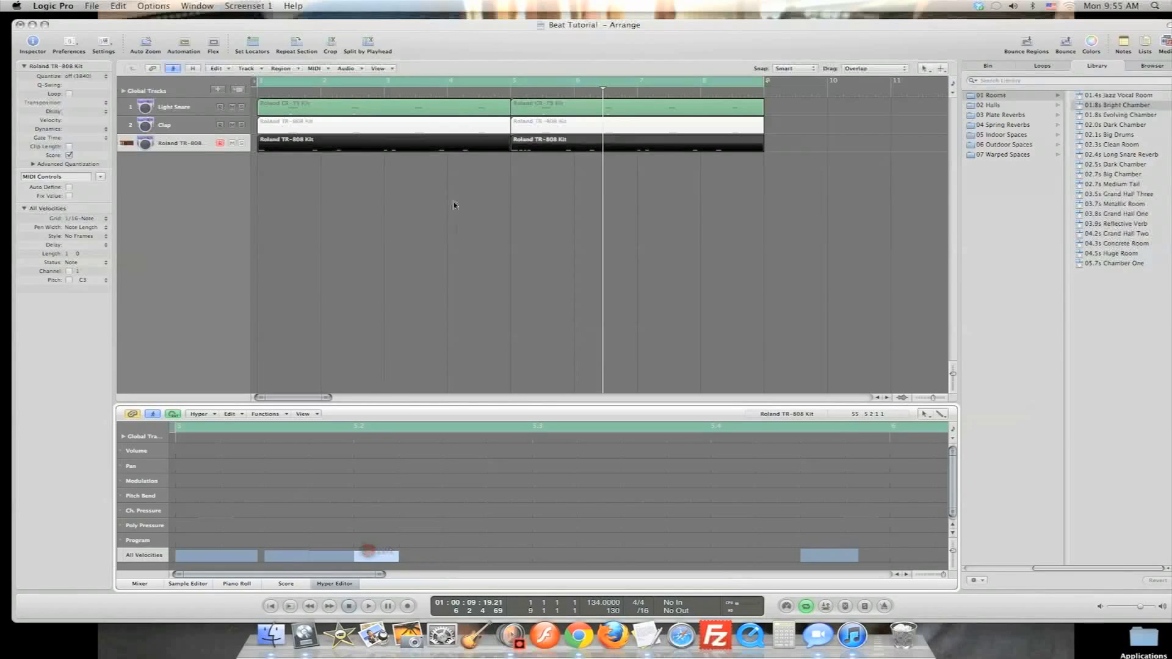
{"action": "key", "text": "Return"}
{"action": "key", "text": "space"}
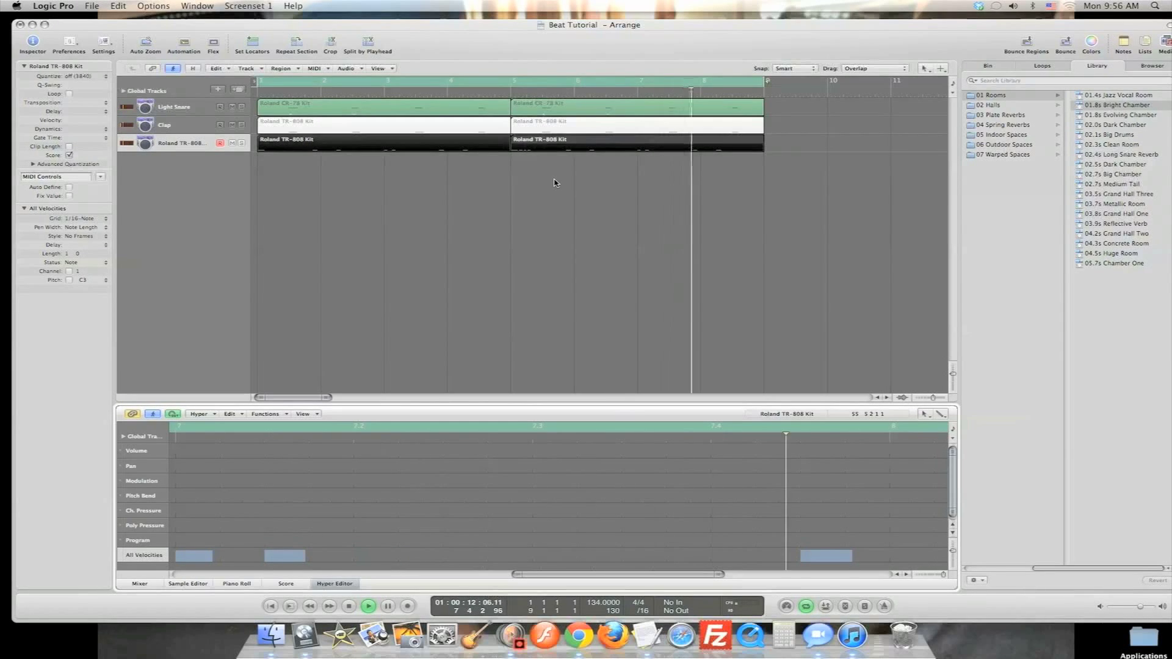
{"action": "key", "text": "space"}
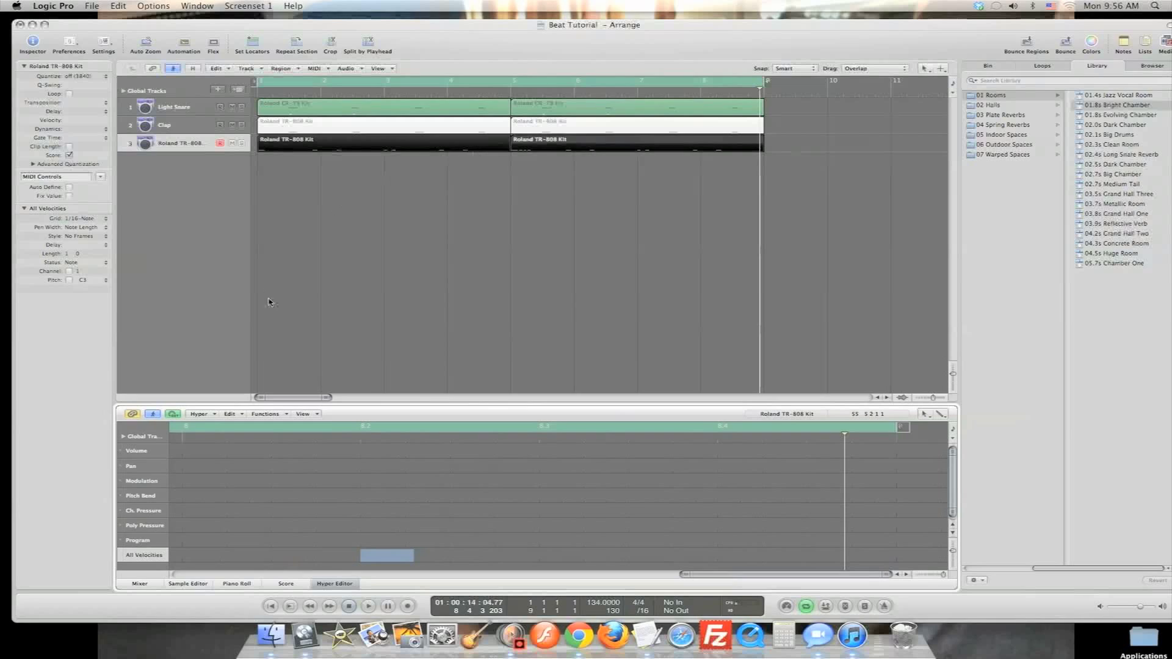
Rename the third track, Roland TR-808 Kit, as Kick
{"action": "double_click", "coordinate": [193, 143]}
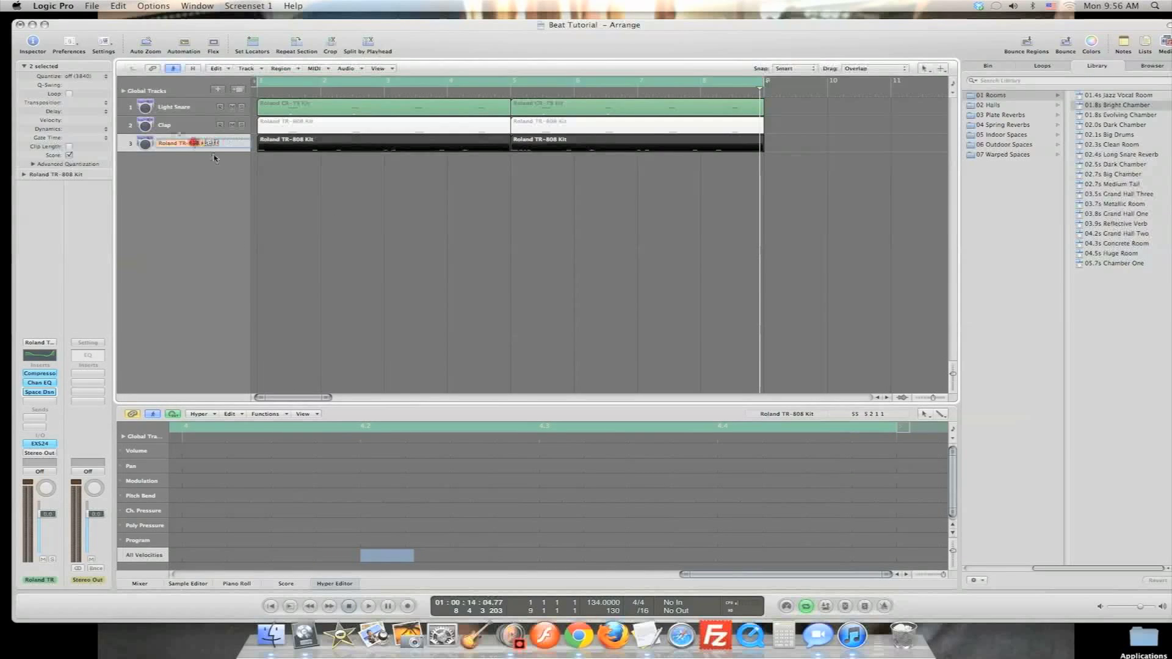
{"action": "key", "text": "BackSpace"}
{"action": "type", "text": "Kick"}
{"action": "key", "text": "Return"}
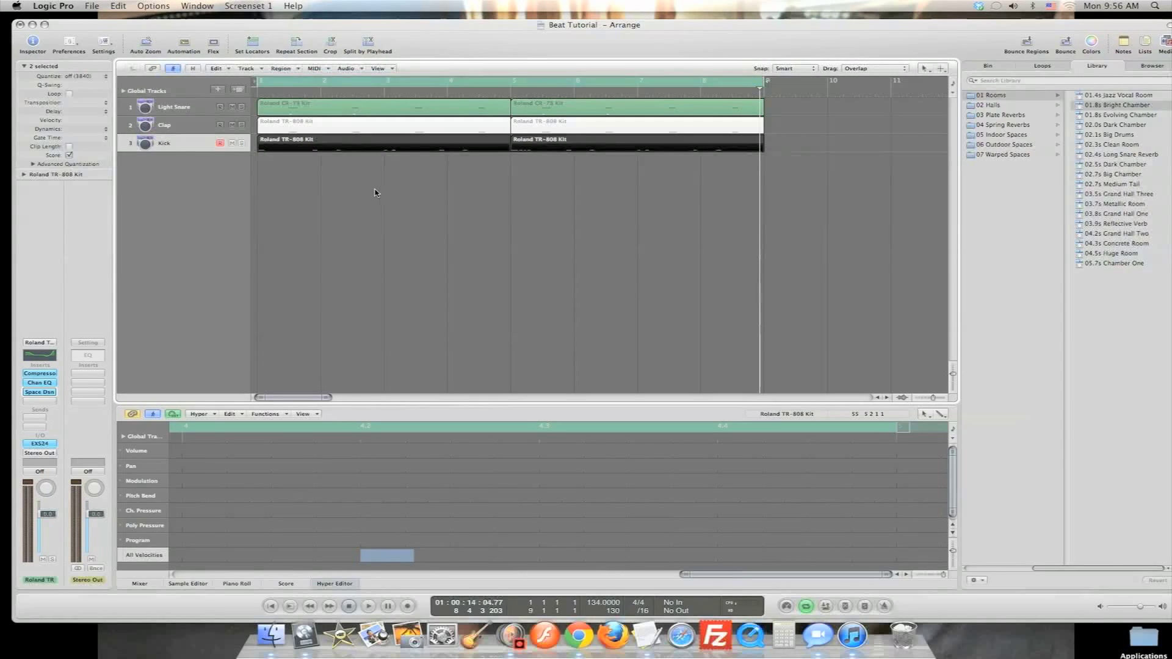
Remove the Space Designer plug-in from the Kick channel in the Mixer, and play the beat without it
{"action": "left_click", "coordinate": [154, 585]}
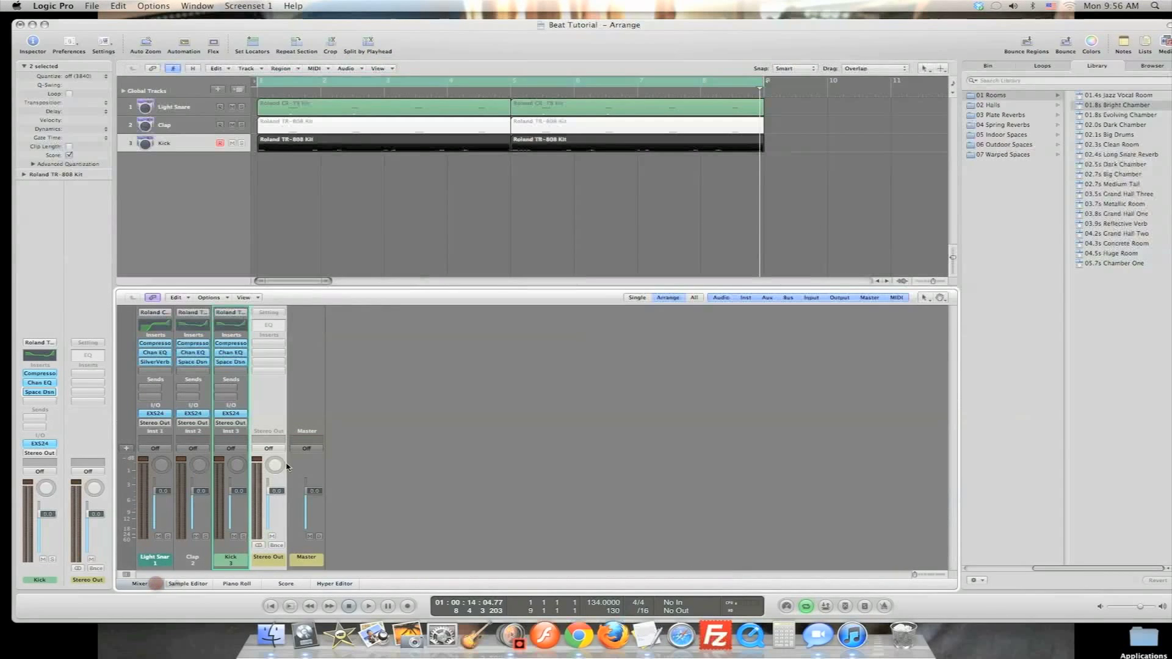
{"action": "left_click", "coordinate": [232, 365]}
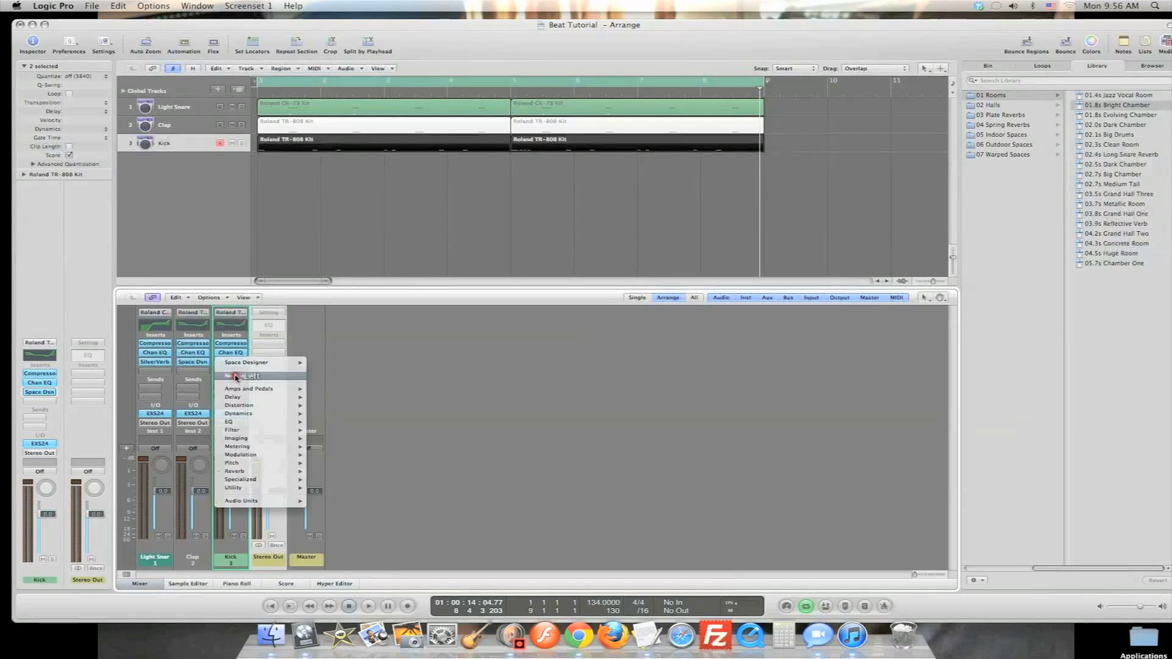
{"action": "left_click", "coordinate": [241, 361]}
{"action": "key", "text": "space"}
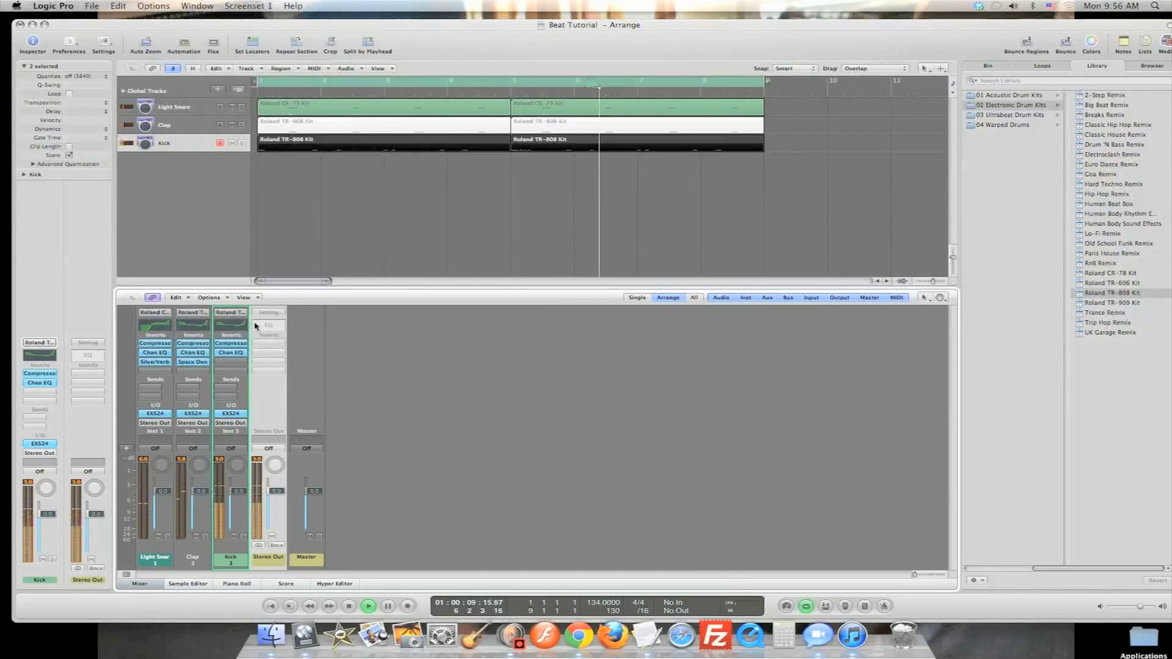
{"action": "key", "text": "space"}
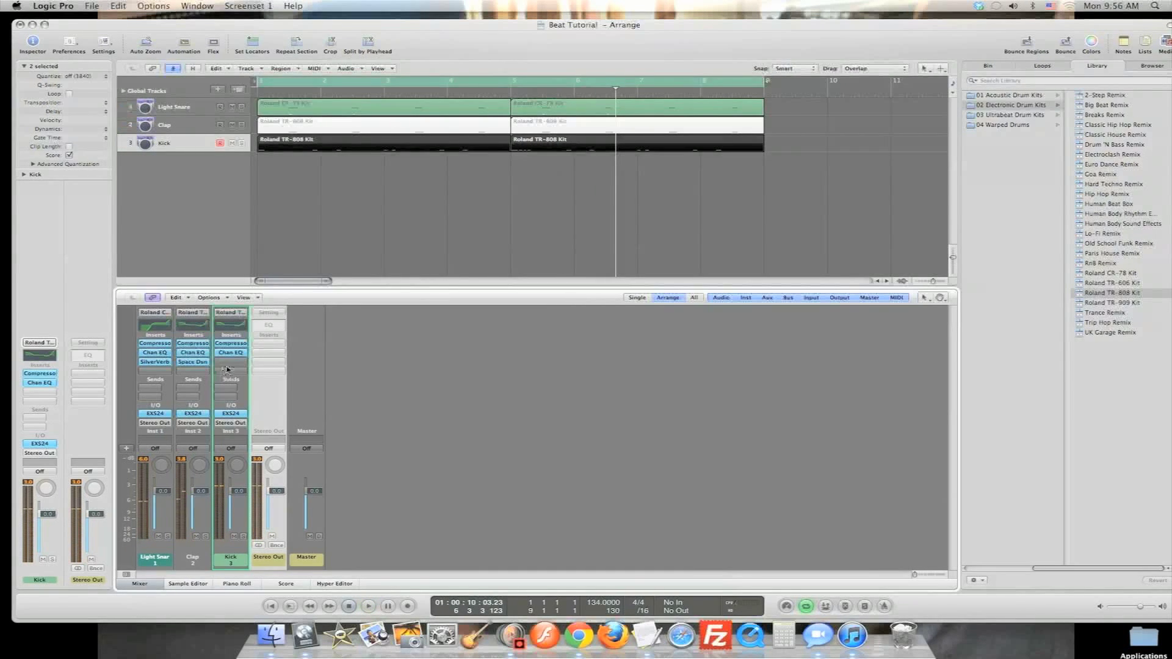
Browse the reverb and other plug-ins available for the Kick channel's empty insert slot without inserting any
{"action": "left_click", "coordinate": [230, 362]}
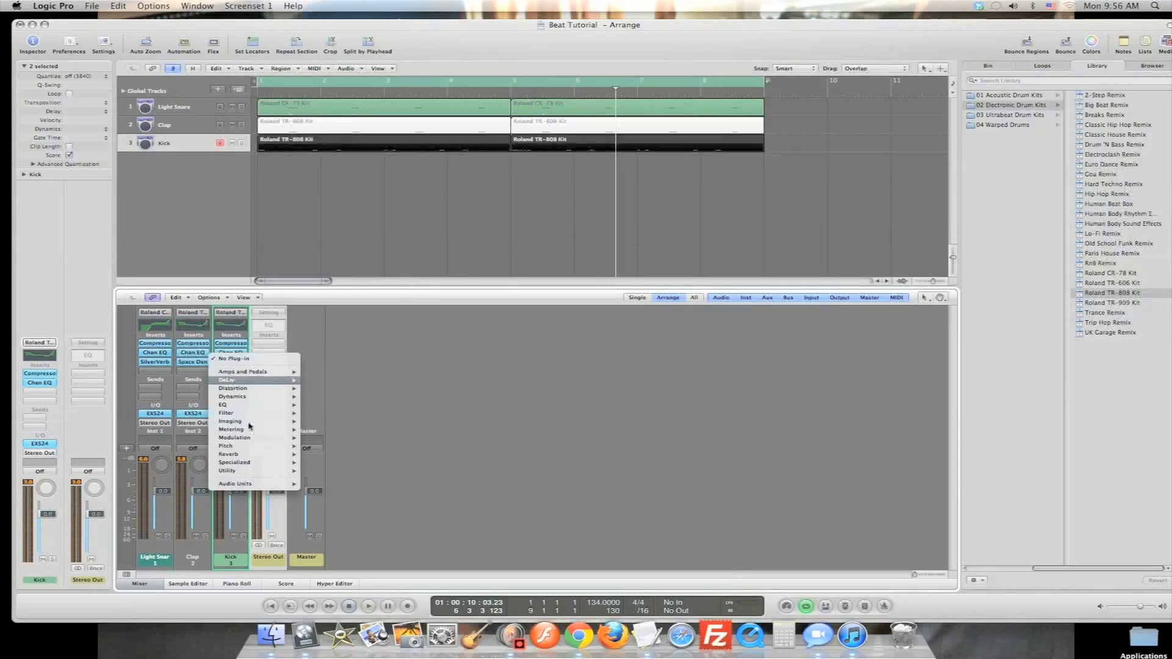
{"action": "mouse_move", "coordinate": [254, 448]}
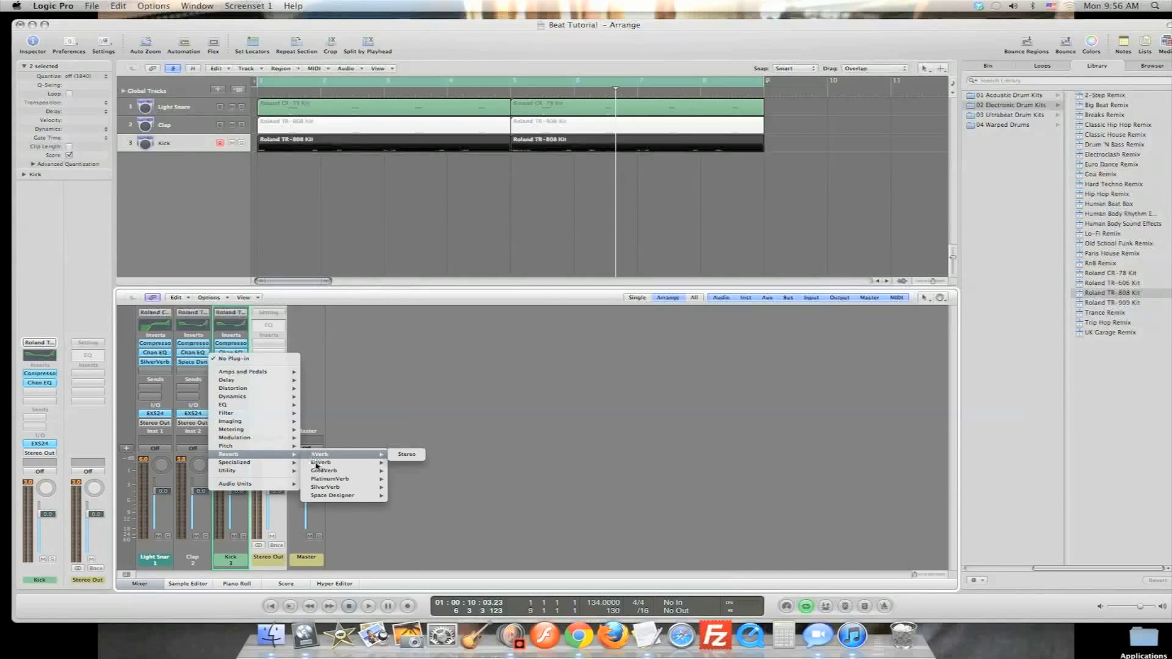
{"action": "mouse_move", "coordinate": [349, 501]}
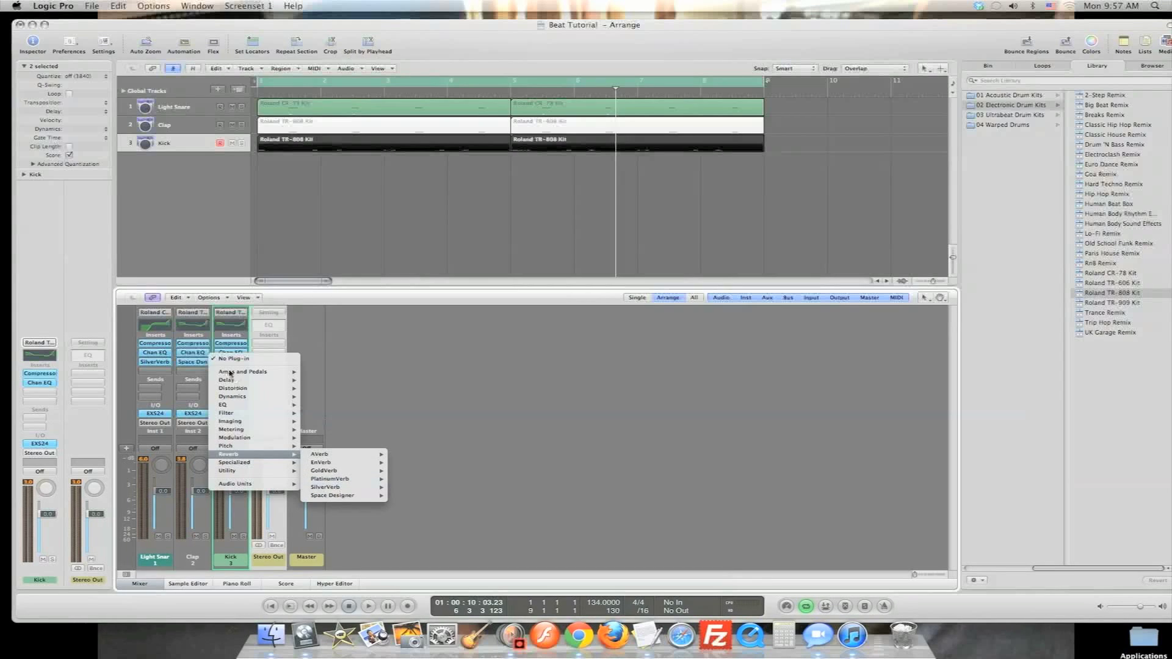
{"action": "left_click", "coordinate": [316, 362]}
{"action": "left_click", "coordinate": [233, 359]}
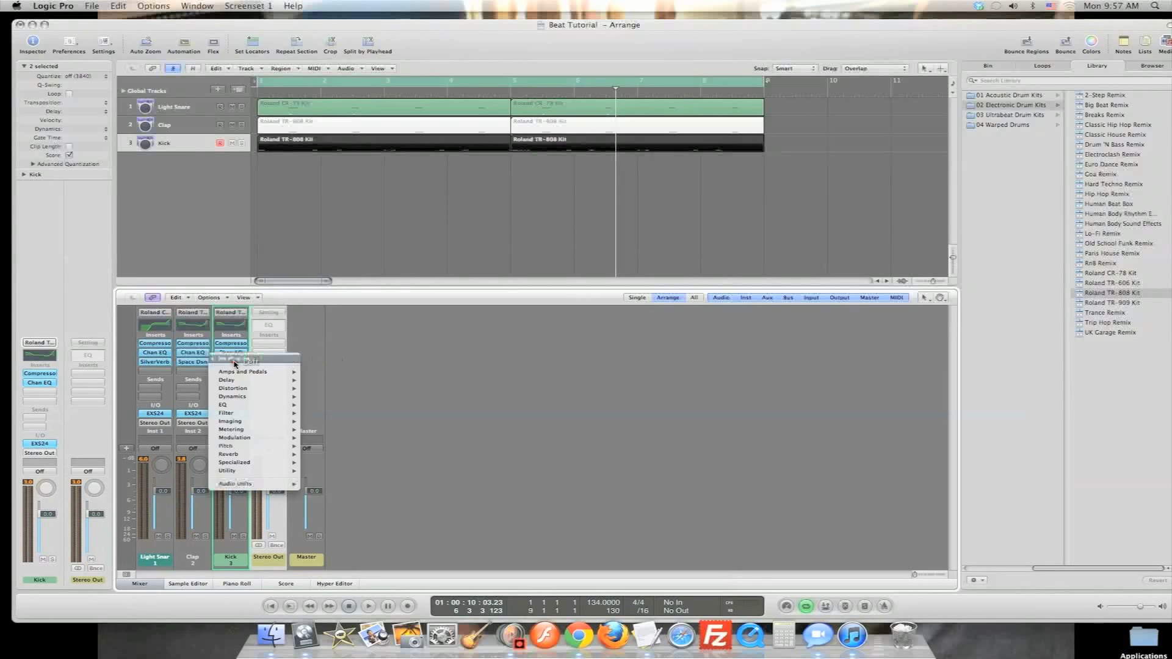
{"action": "left_click", "coordinate": [308, 368]}
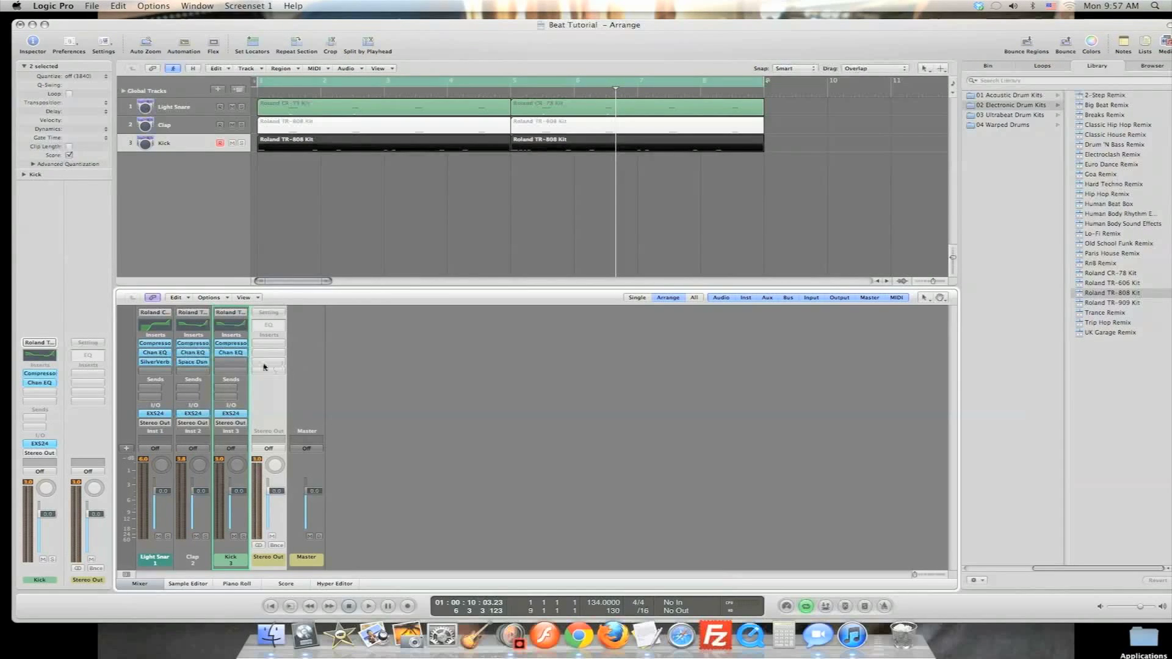
Inspect the Gain control in the Kick channel's Compressor, and close the plug-in window
{"action": "left_click", "coordinate": [231, 344]}
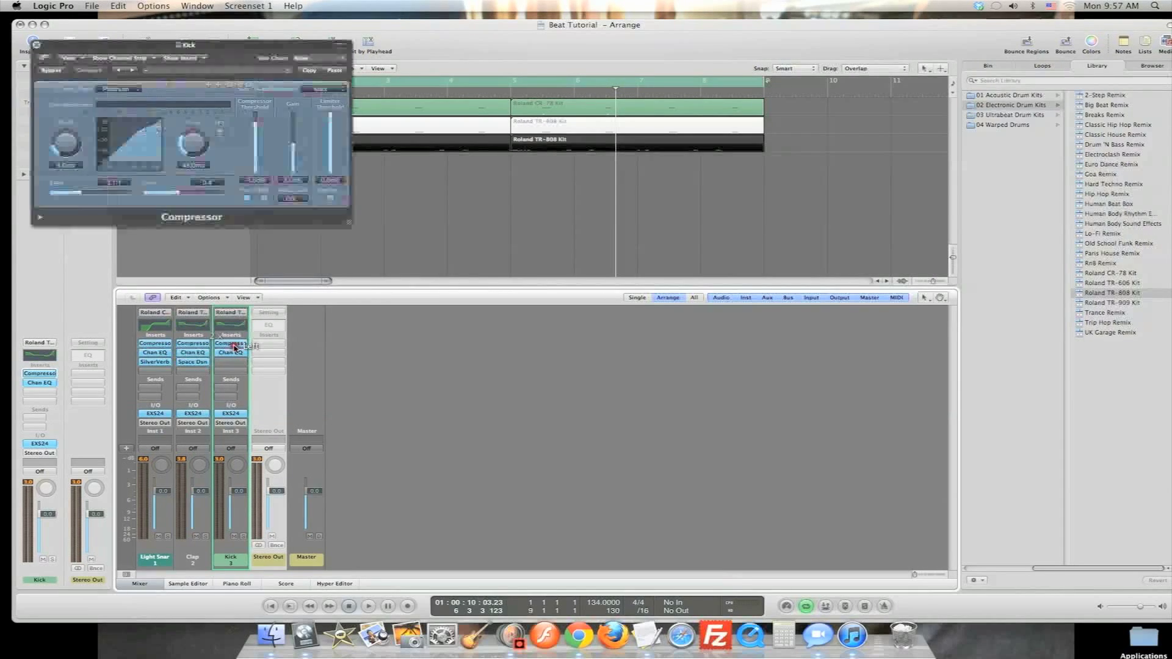
{"action": "left_click_drag", "start_coordinate": [293, 148], "coordinate": [294, 152]}
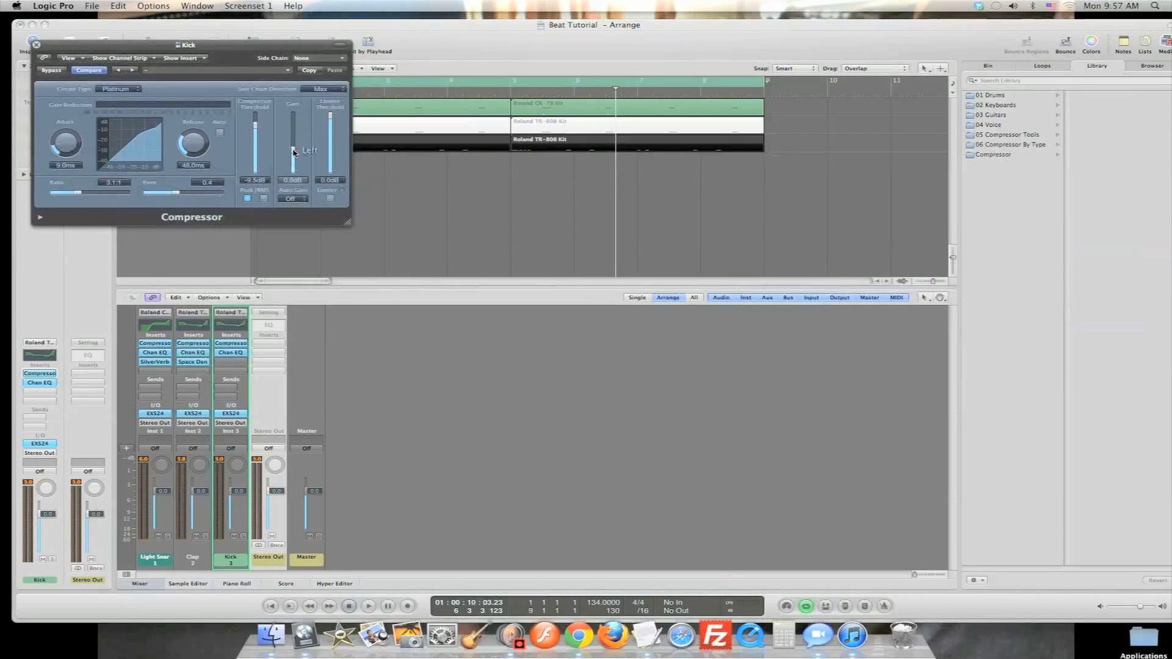
{"action": "left_click", "coordinate": [36, 45]}
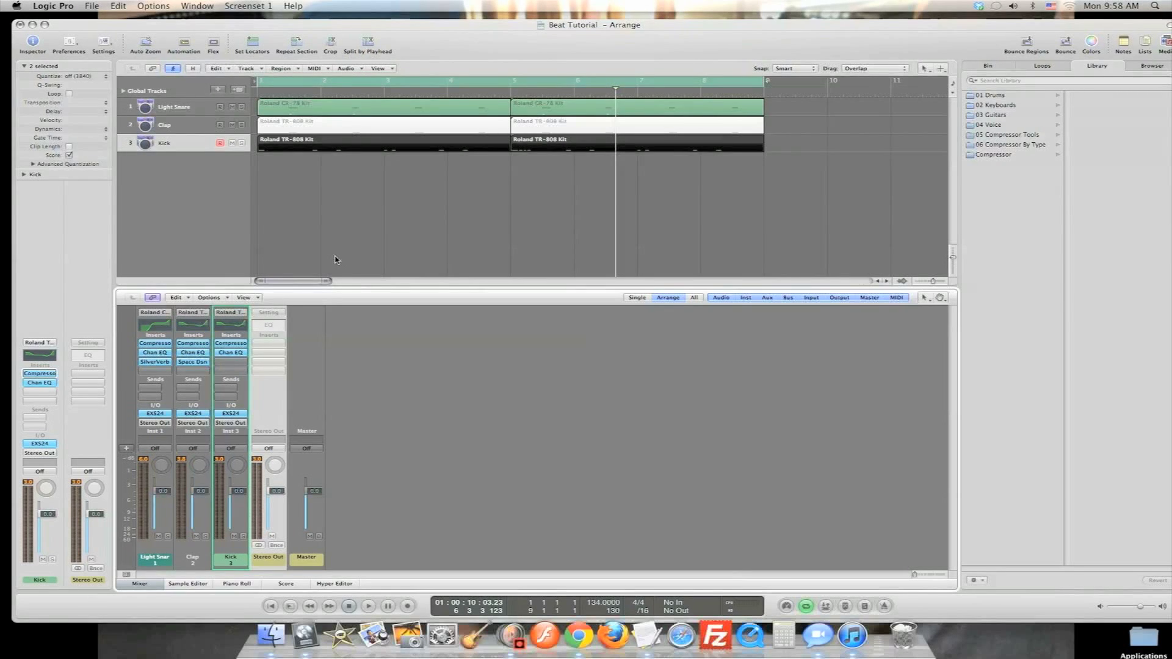
Open the Kick track's MIDI region in the Piano Roll editor for note editing
{"action": "left_click_drag", "start_coordinate": [314, 284], "coordinate": [317, 284]}
{"action": "left_click", "coordinate": [319, 284]}
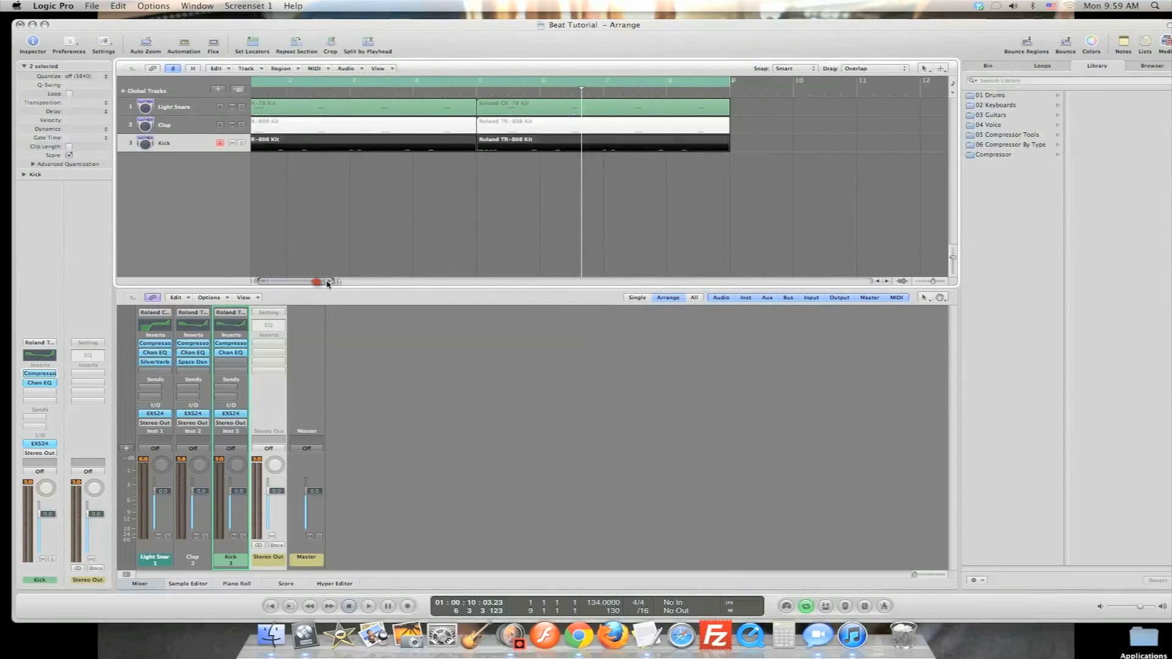
{"action": "left_click", "coordinate": [328, 283]}
{"action": "left_click_drag", "start_coordinate": [328, 283], "coordinate": [309, 281]}
{"action": "double_click", "coordinate": [453, 145]}
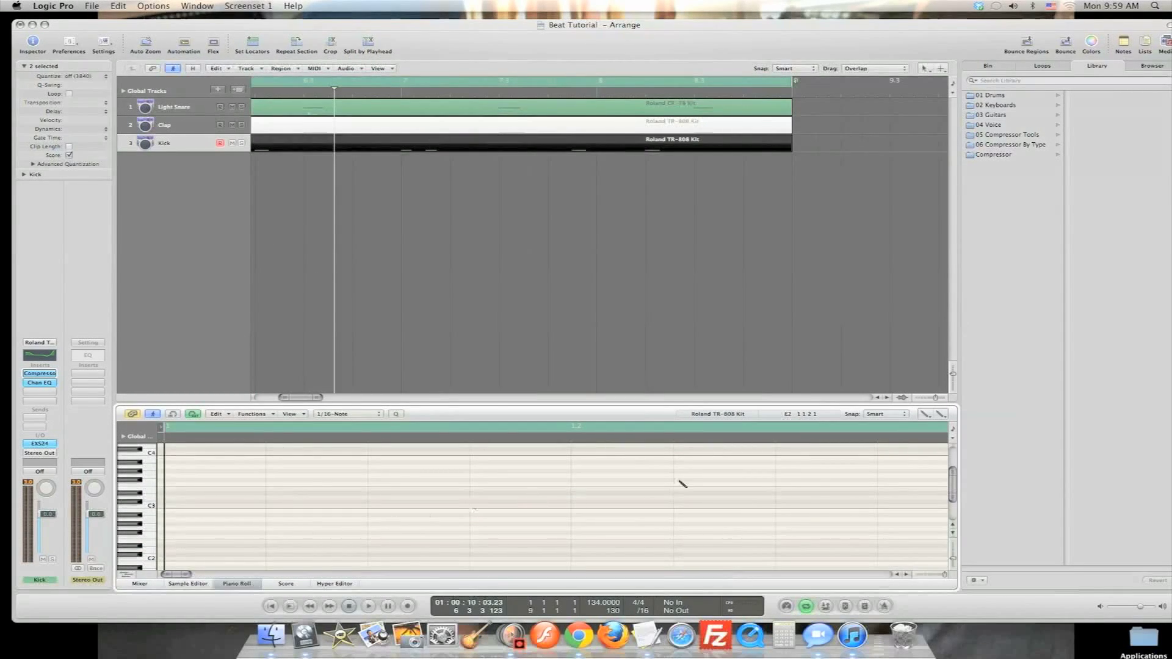
Delete the Kick's C1 note on beat 2 of bar 5, and draw it again in the same place
{"action": "left_click", "coordinate": [930, 417]}
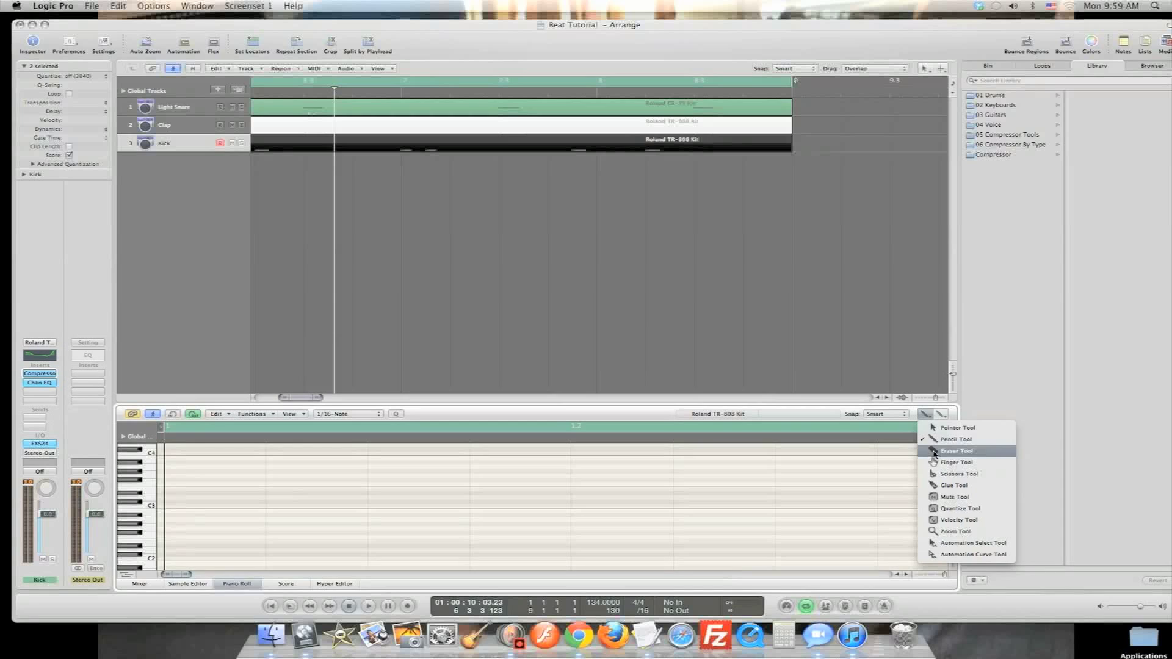
{"action": "left_click", "coordinate": [191, 574]}
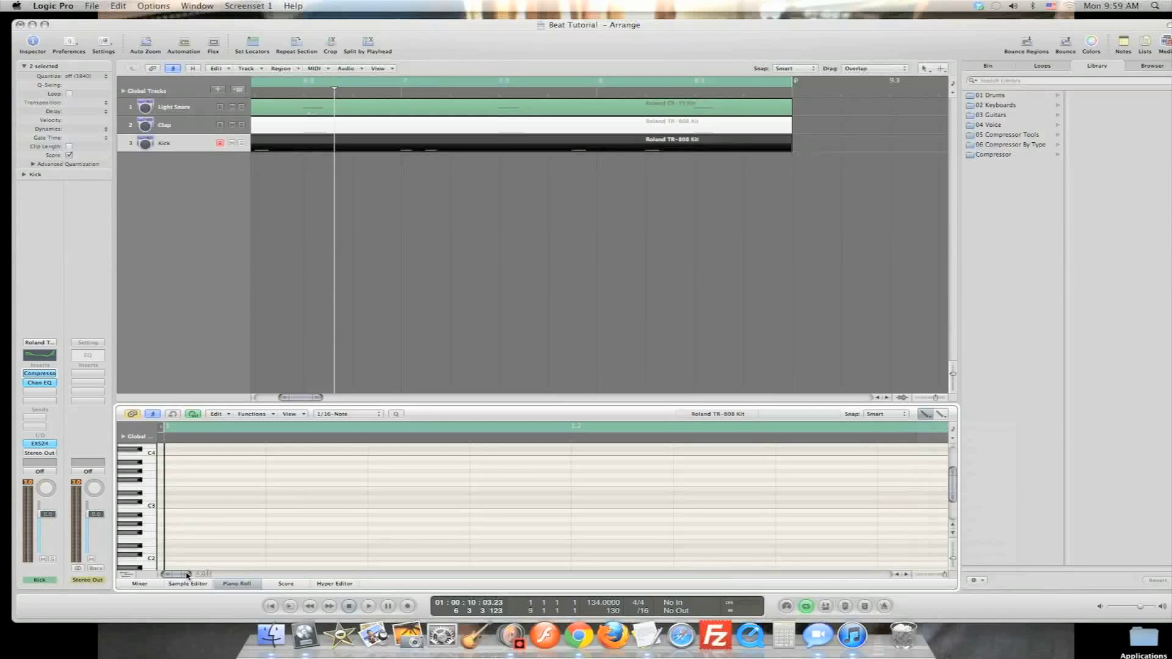
{"action": "mouse_move", "coordinate": [189, 574]}
{"action": "left_mouse_down"}
{"action": "mouse_move", "coordinate": [242, 576]}
{"action": "mouse_move", "coordinate": [166, 574]}
{"action": "left_mouse_up"}
{"action": "left_click", "coordinate": [285, 575]}
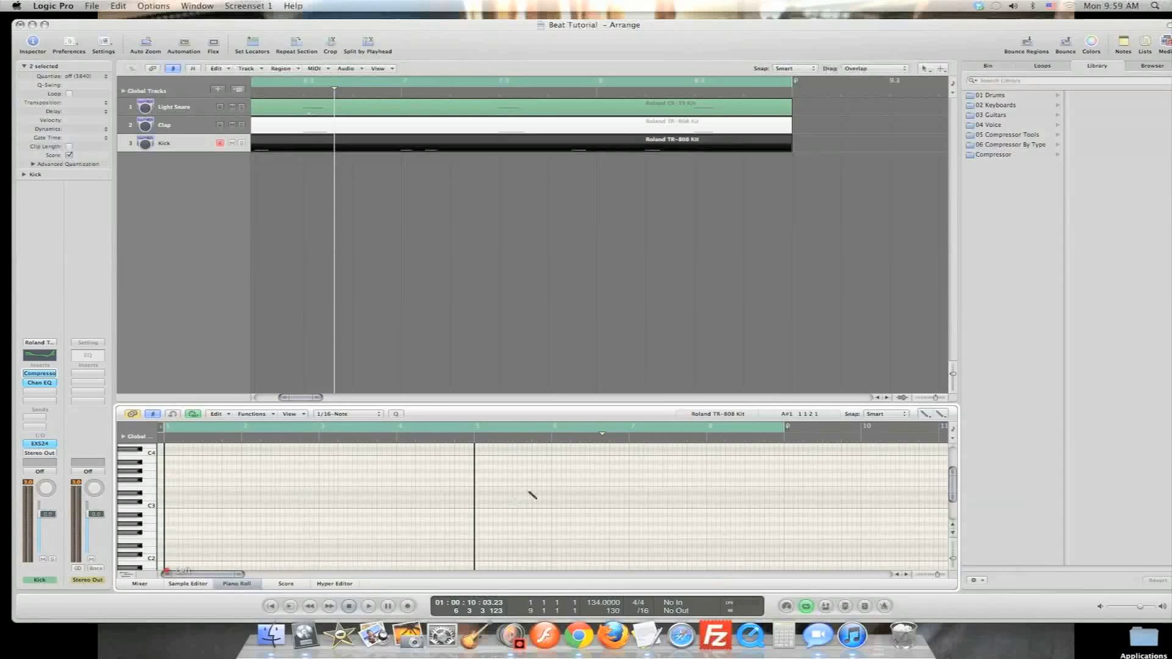
{"action": "scroll", "coordinate": [951, 479], "scroll_direction": "down", "scroll_amount": 5}
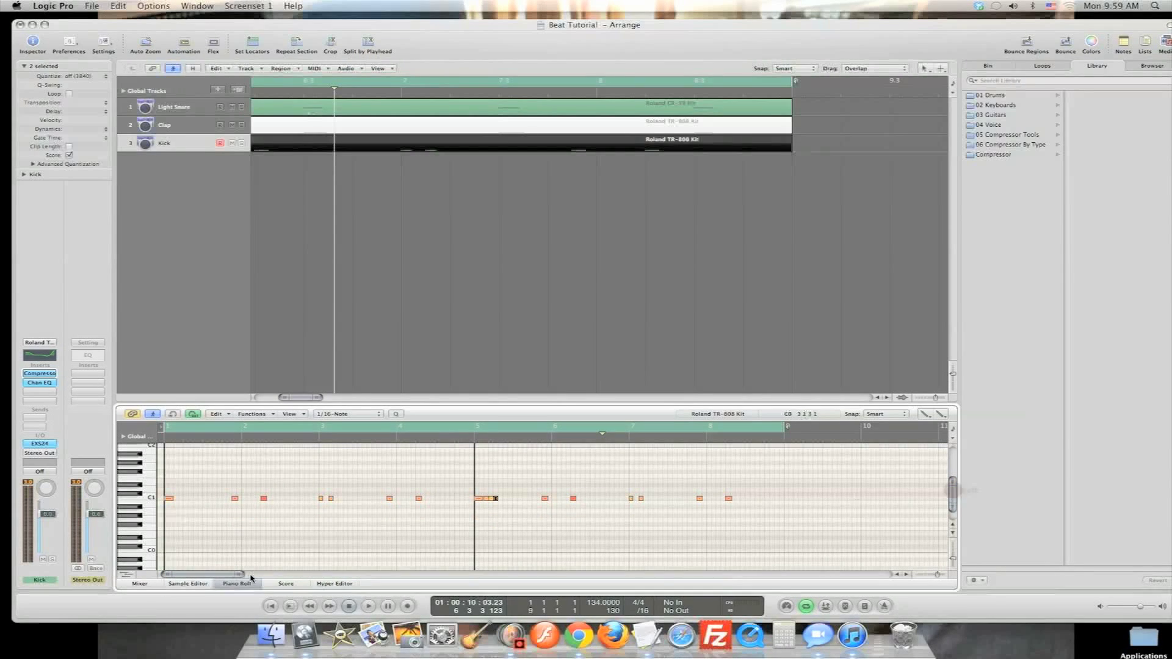
{"action": "left_click_drag", "start_coordinate": [242, 575], "coordinate": [203, 577]}
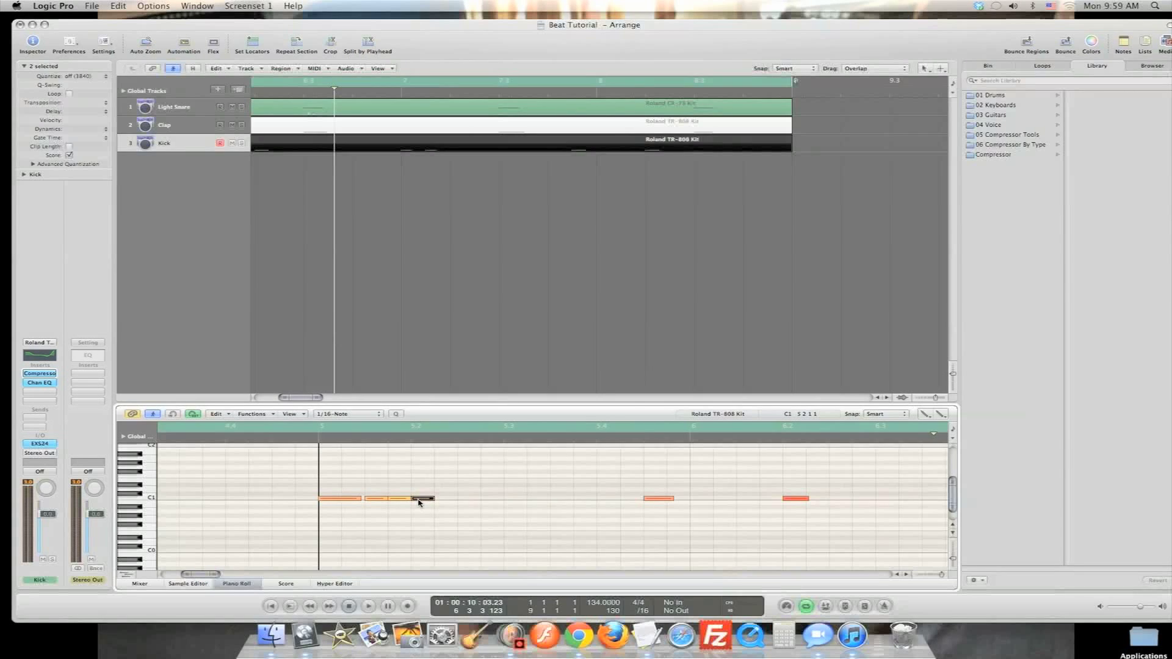
{"action": "key", "text": "Delete"}
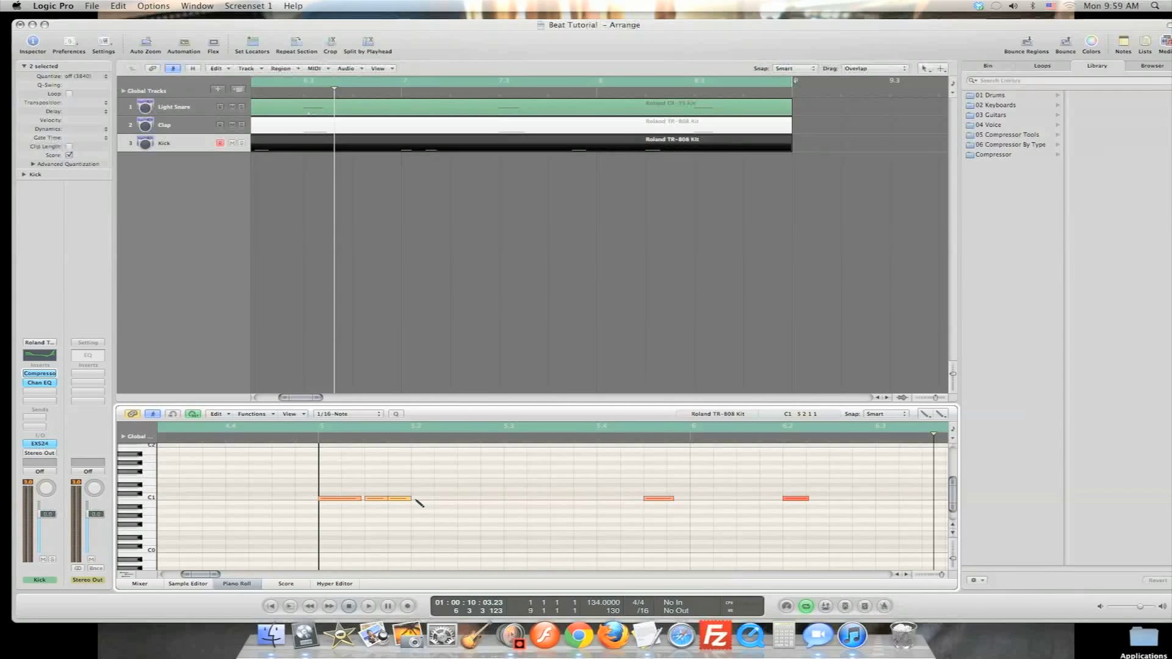
{"action": "left_click", "coordinate": [417, 499]}
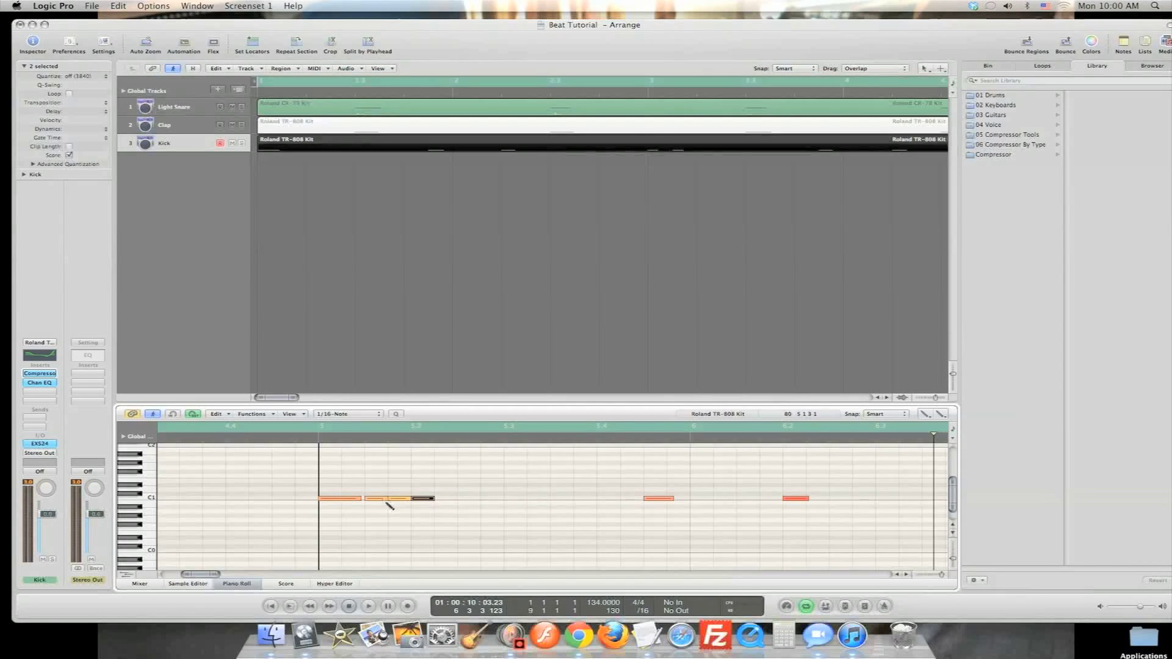
Try drawing three extra notes below C1 around beat 2 of bar 5, and undo them
{"action": "left_click", "coordinate": [420, 507]}
{"action": "left_click", "coordinate": [421, 516]}
{"action": "left_click", "coordinate": [438, 539]}
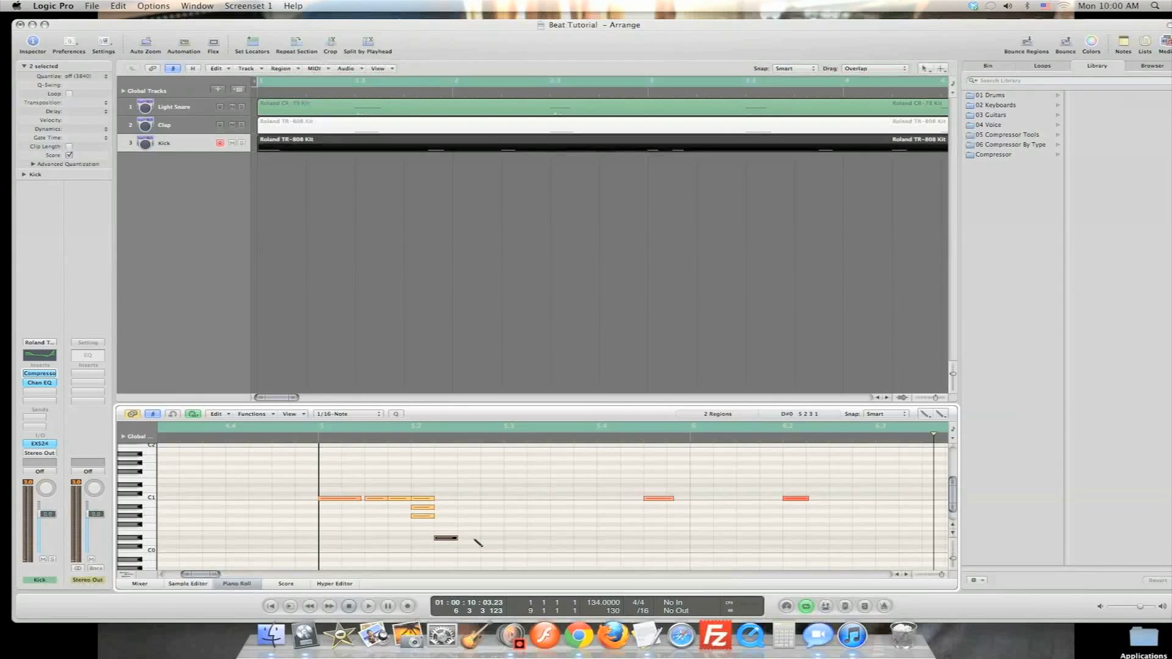
{"action": "key", "text": "super+z"}
{"action": "key", "text": "super+z"}
{"action": "key", "text": "super+z"}
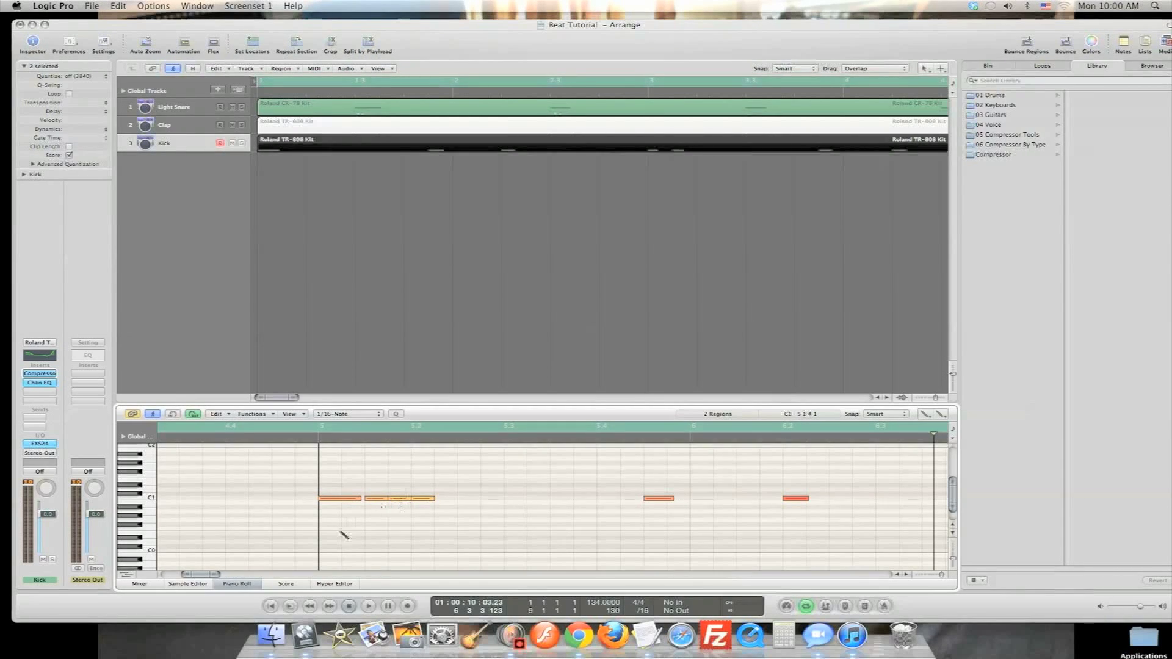
{"action": "left_click_drag", "start_coordinate": [213, 575], "coordinate": [217, 576]}
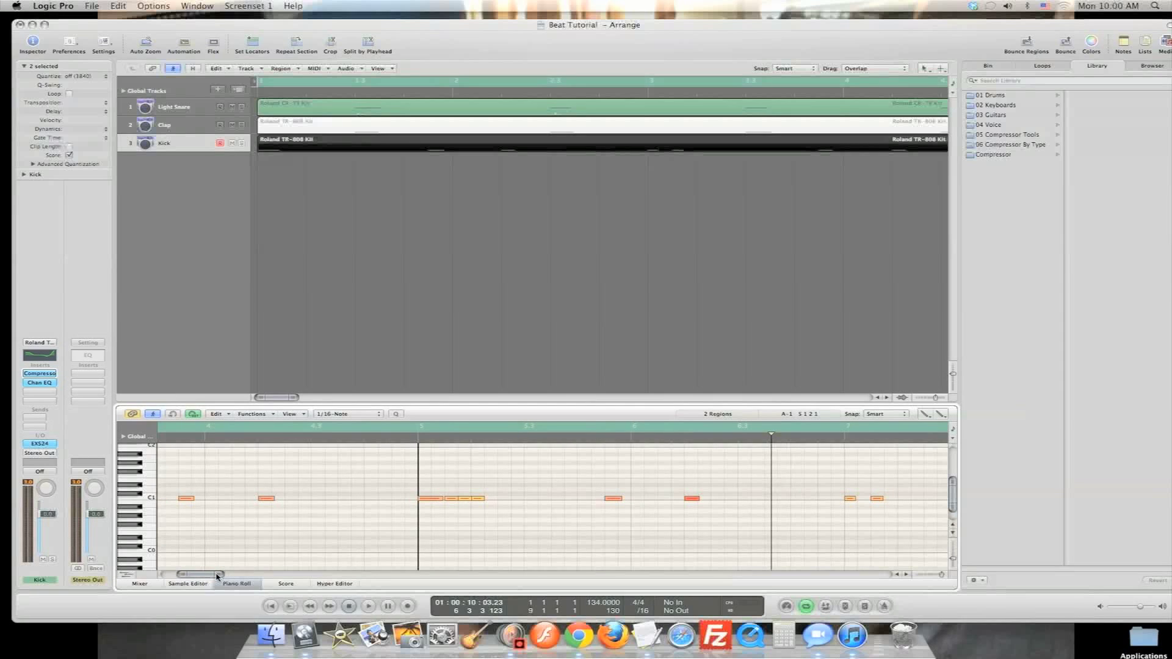
{"action": "left_click_drag", "start_coordinate": [218, 576], "coordinate": [207, 577]}
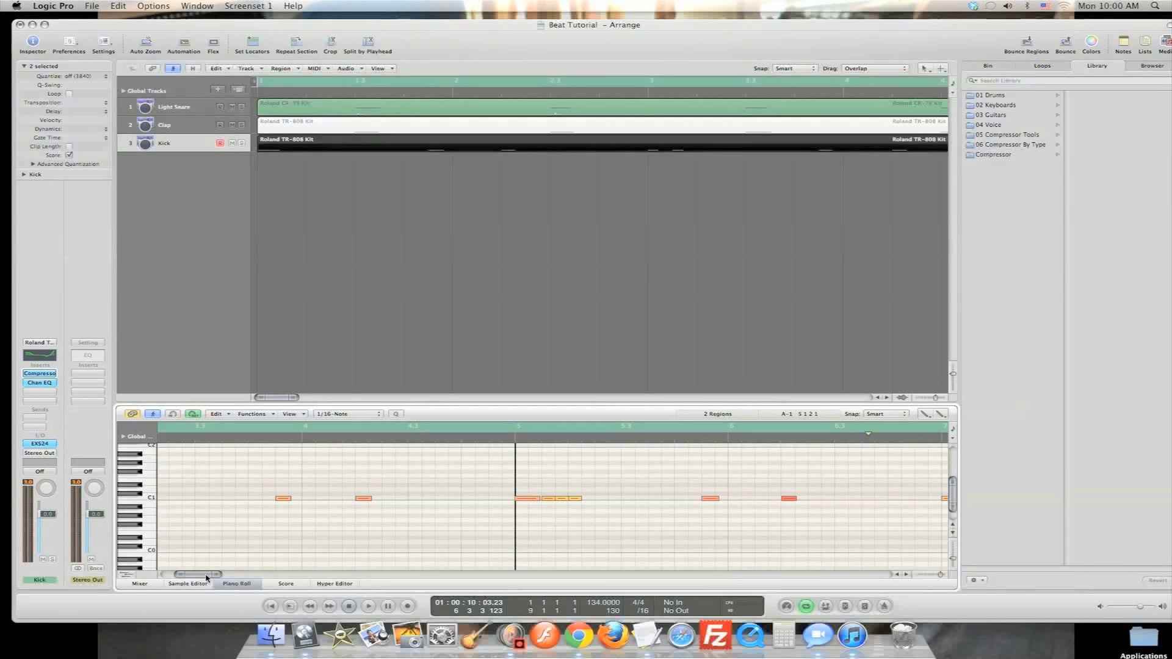
{"action": "left_click", "coordinate": [283, 399]}
{"action": "mouse_move", "coordinate": [283, 398]}
{"action": "left_mouse_down"}
{"action": "mouse_move", "coordinate": [305, 400]}
{"action": "mouse_move", "coordinate": [270, 401]}
{"action": "left_mouse_up"}
{"action": "left_click", "coordinate": [271, 400]}
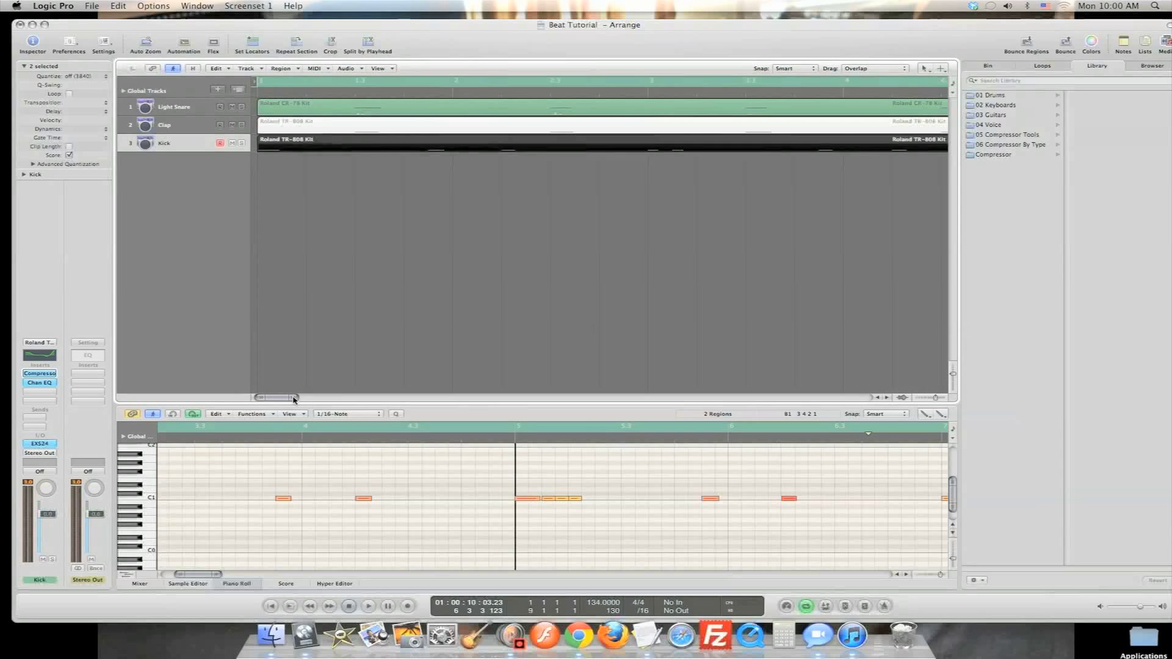